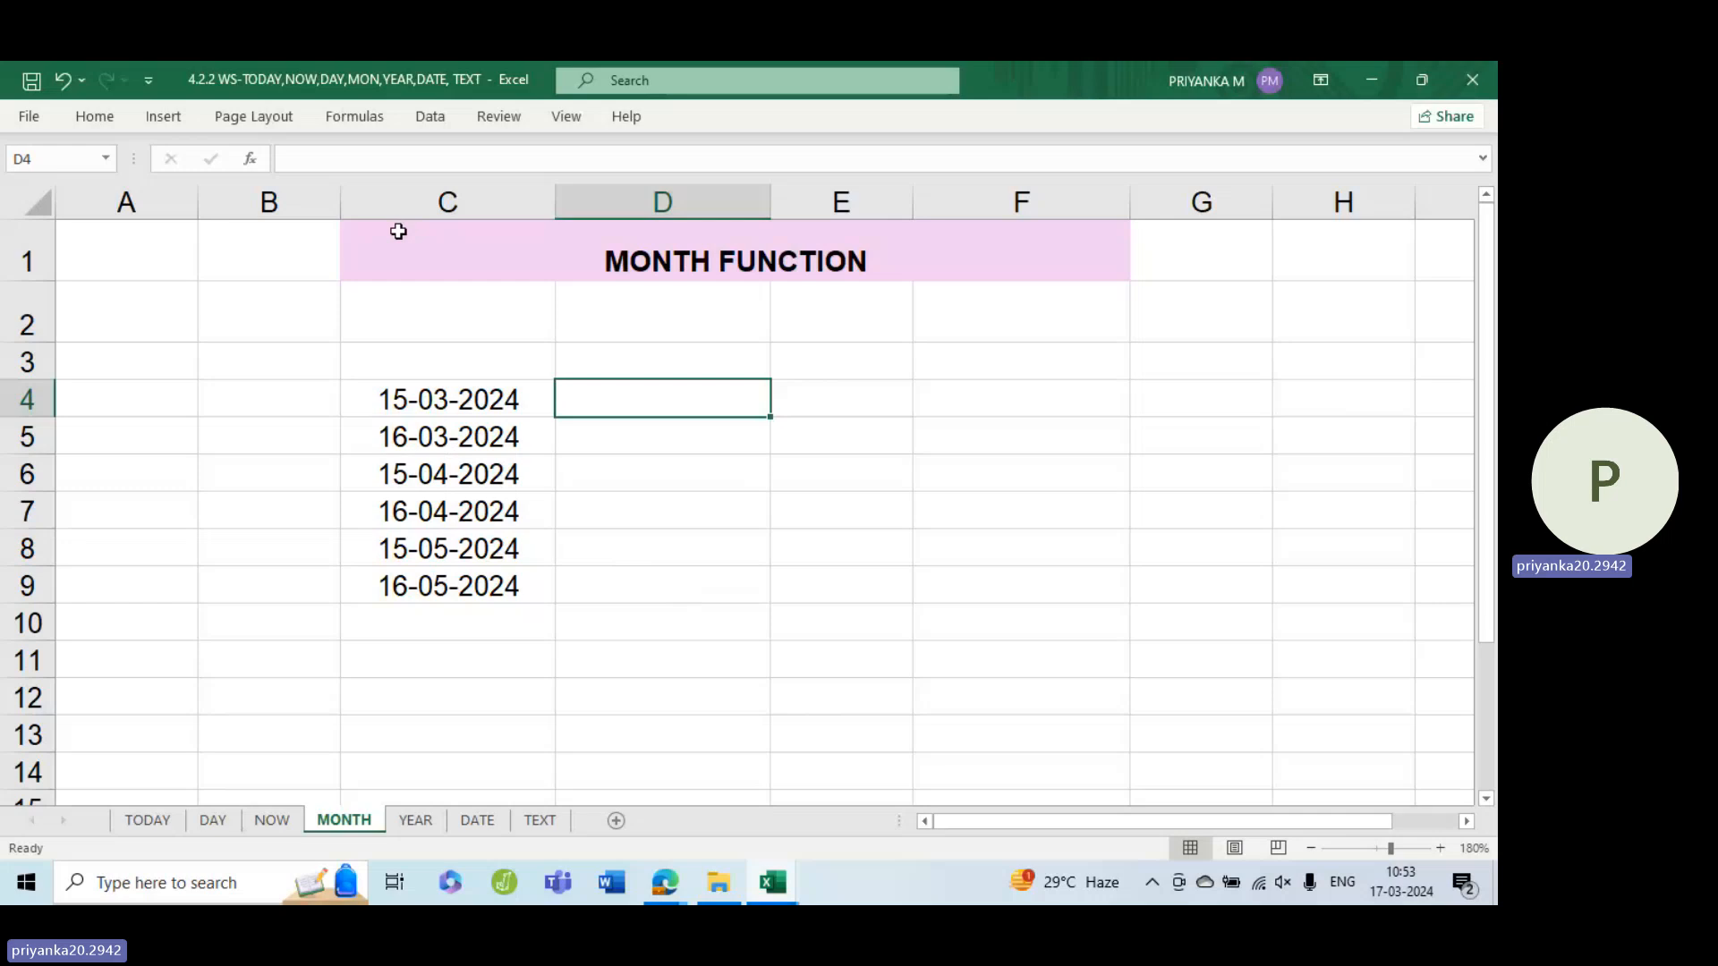
On the MONTH sheet, enter =MONTH(C4) in D4 to extract the month of the first date
drag(460, 394, 458, 589)
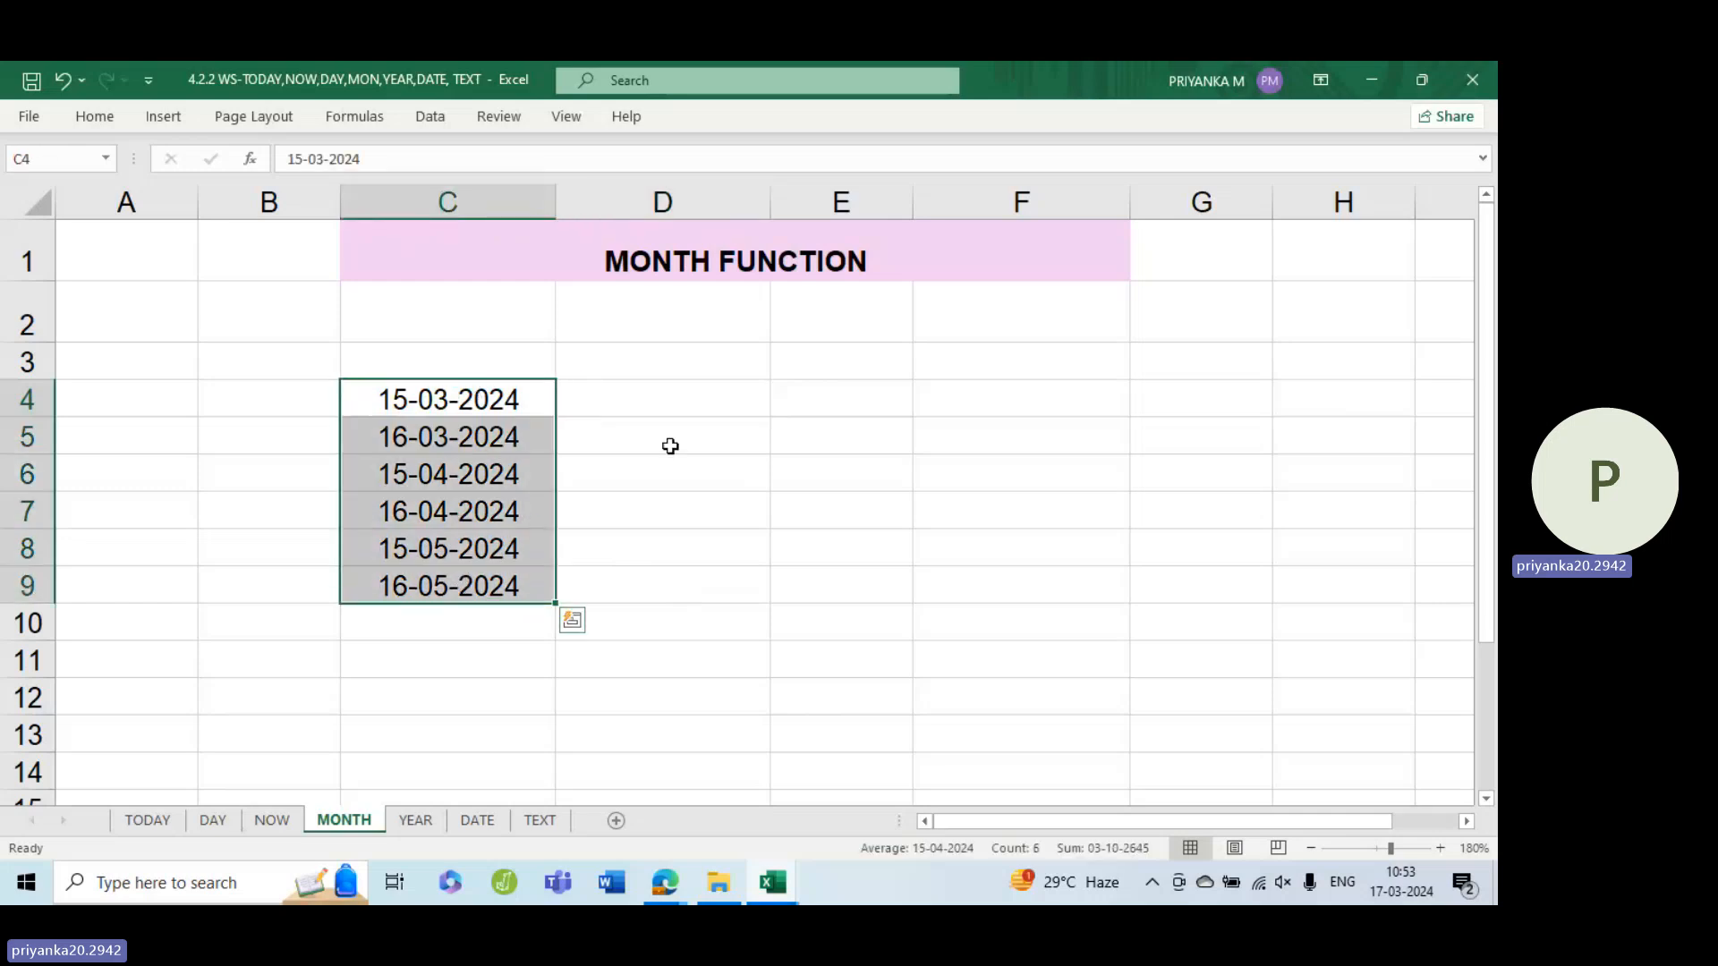
click(681, 412)
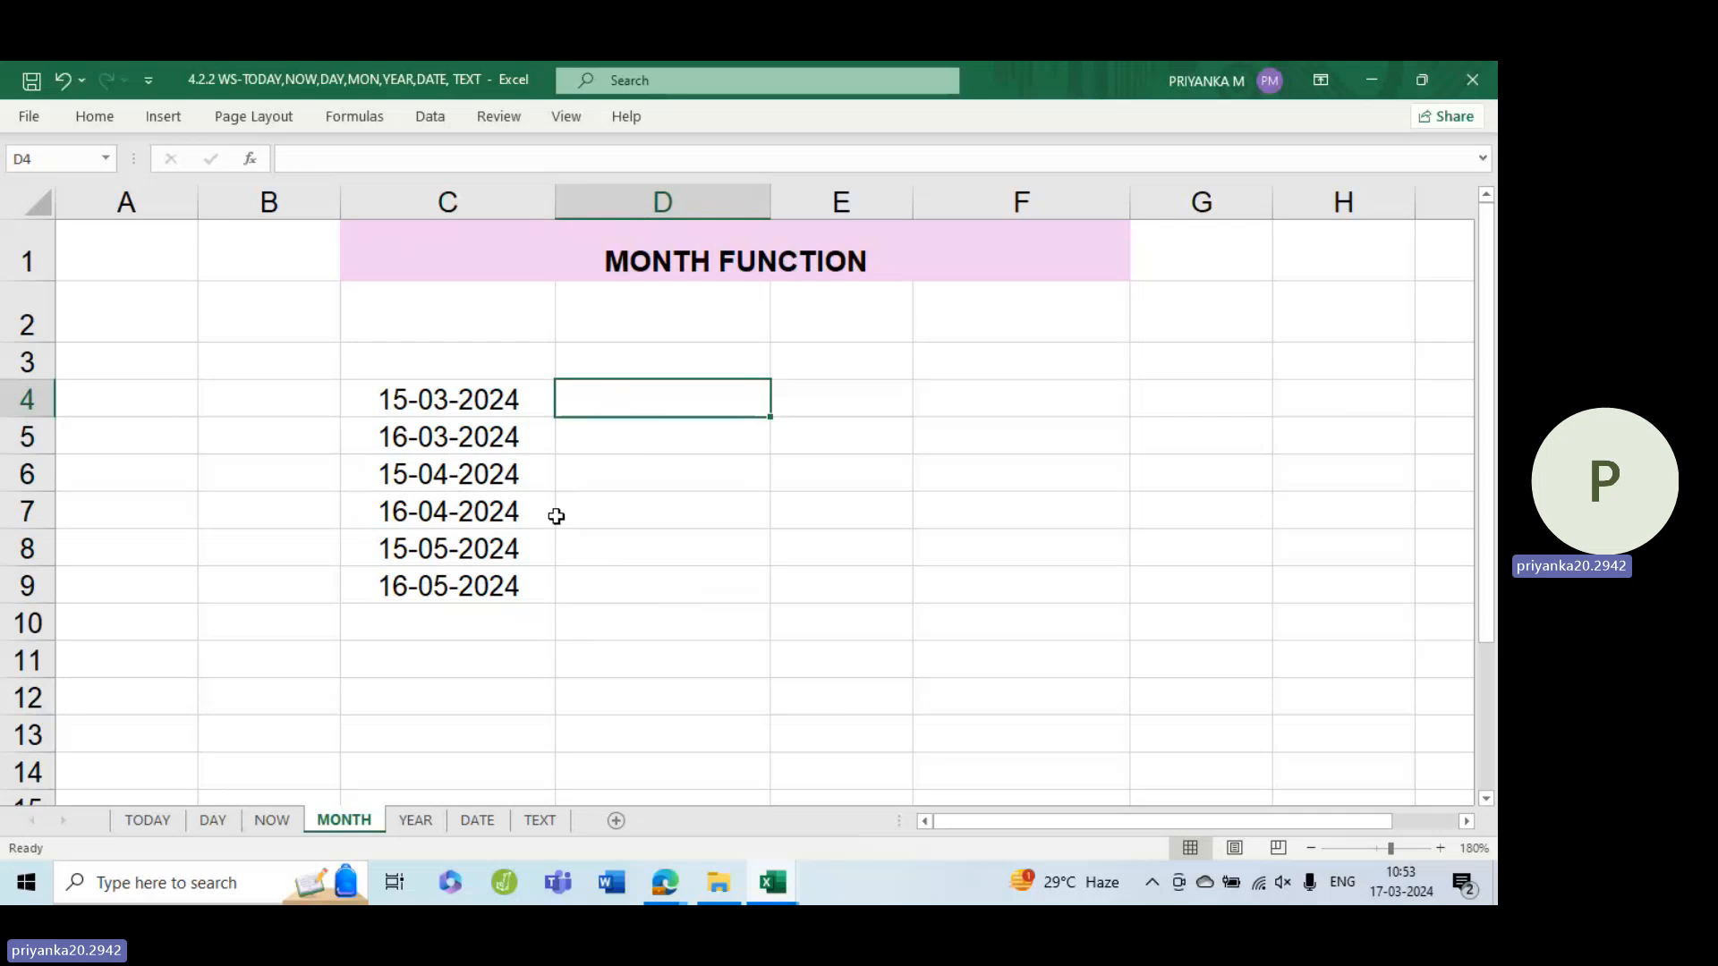
text(=)
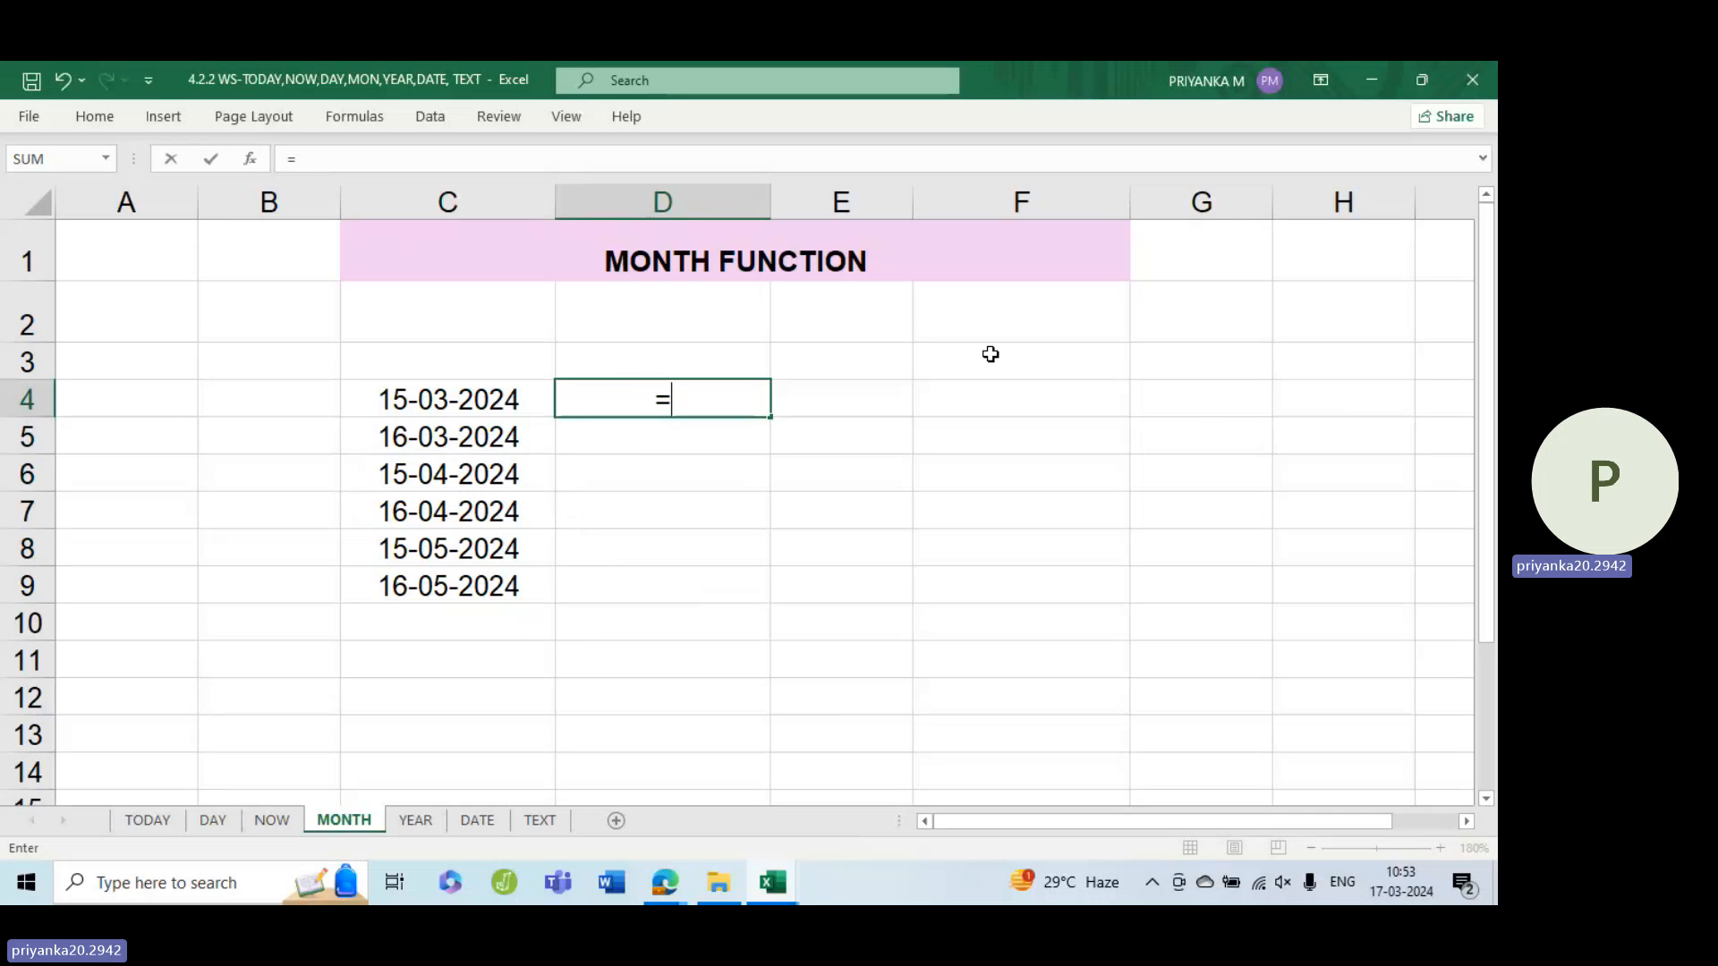
text(mo)
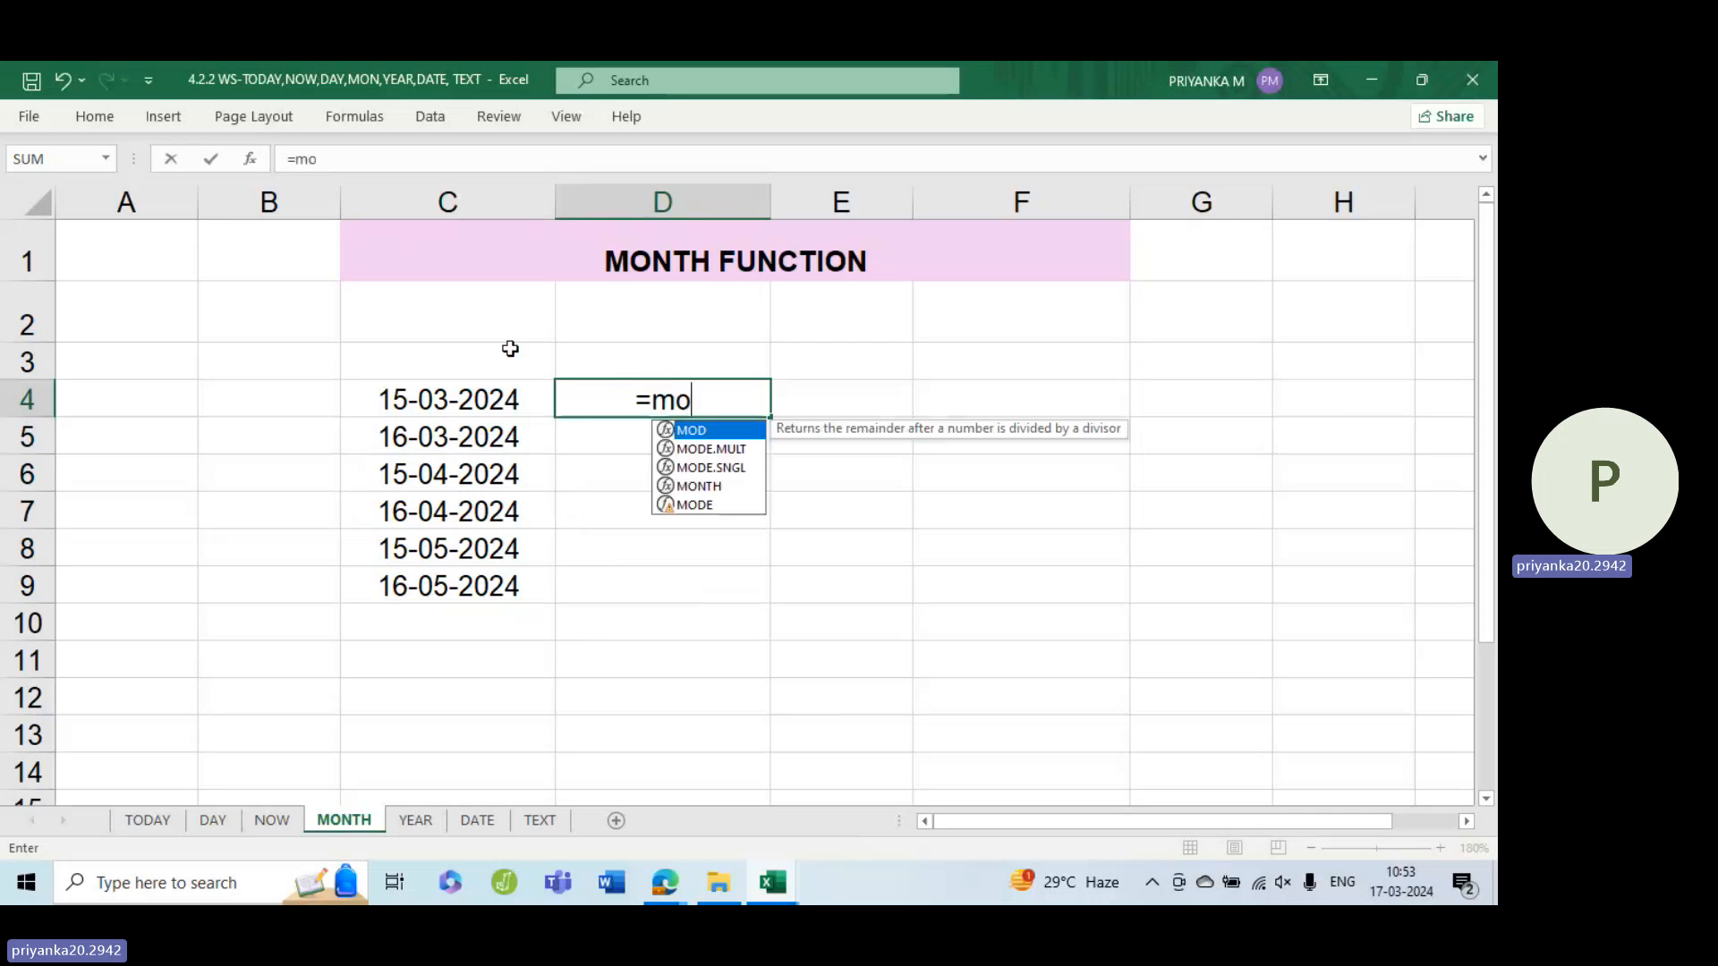
text(nth)
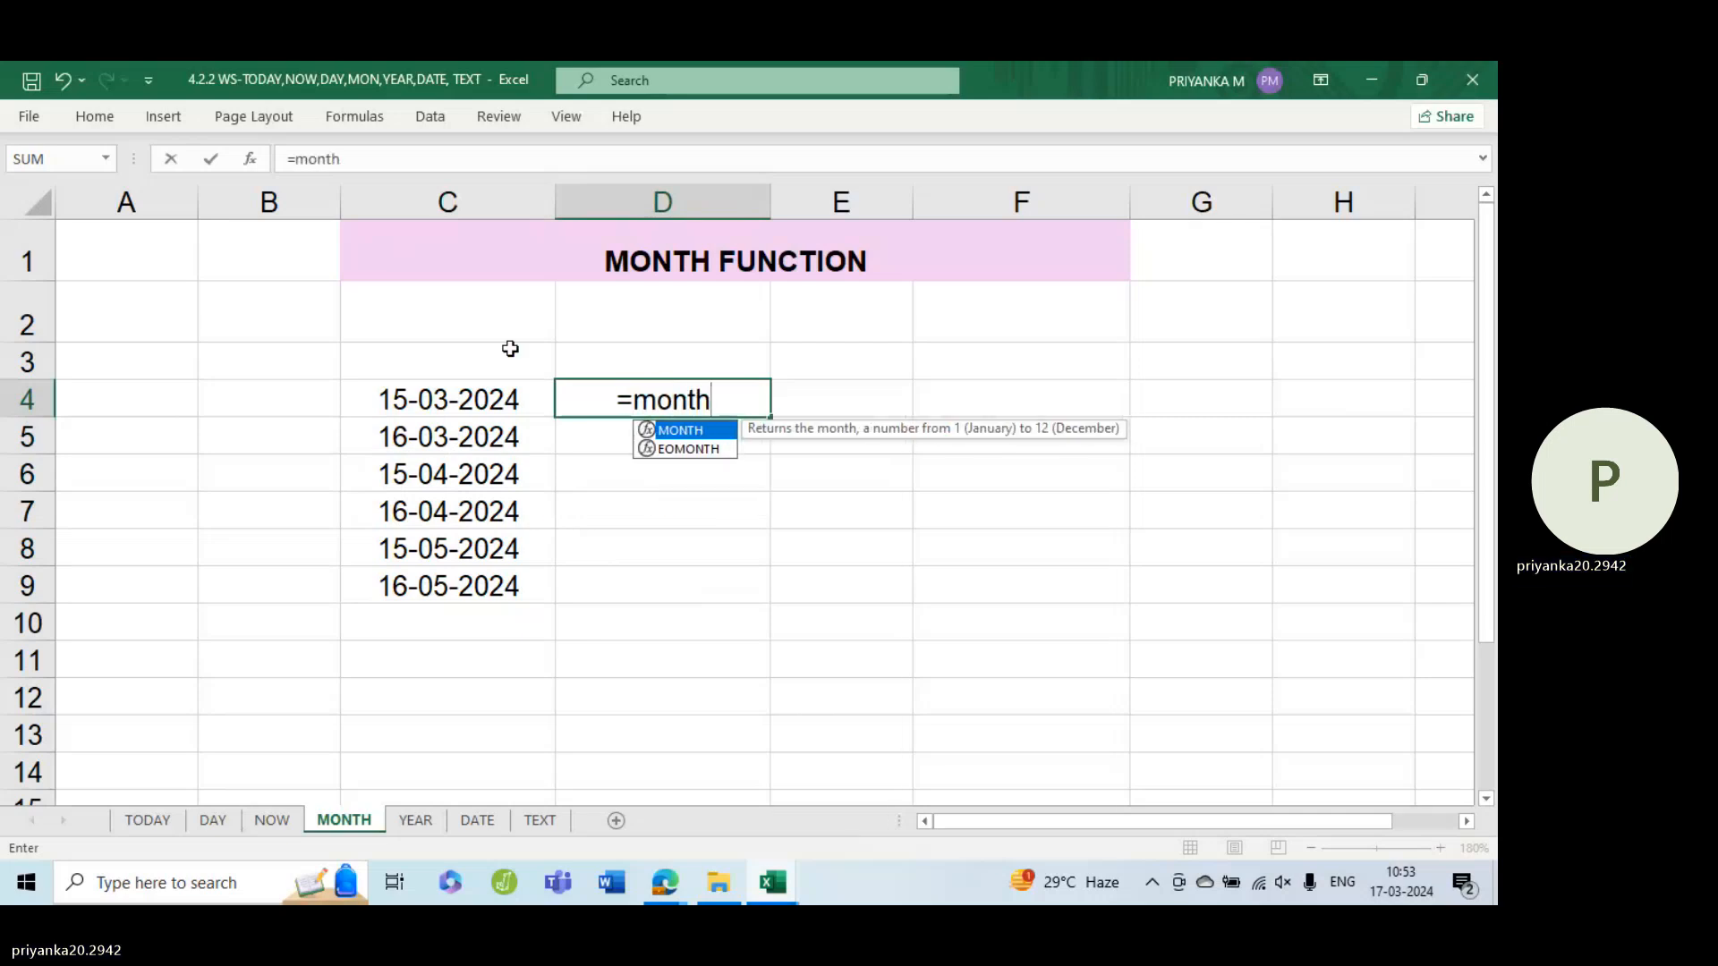
key(Tab)
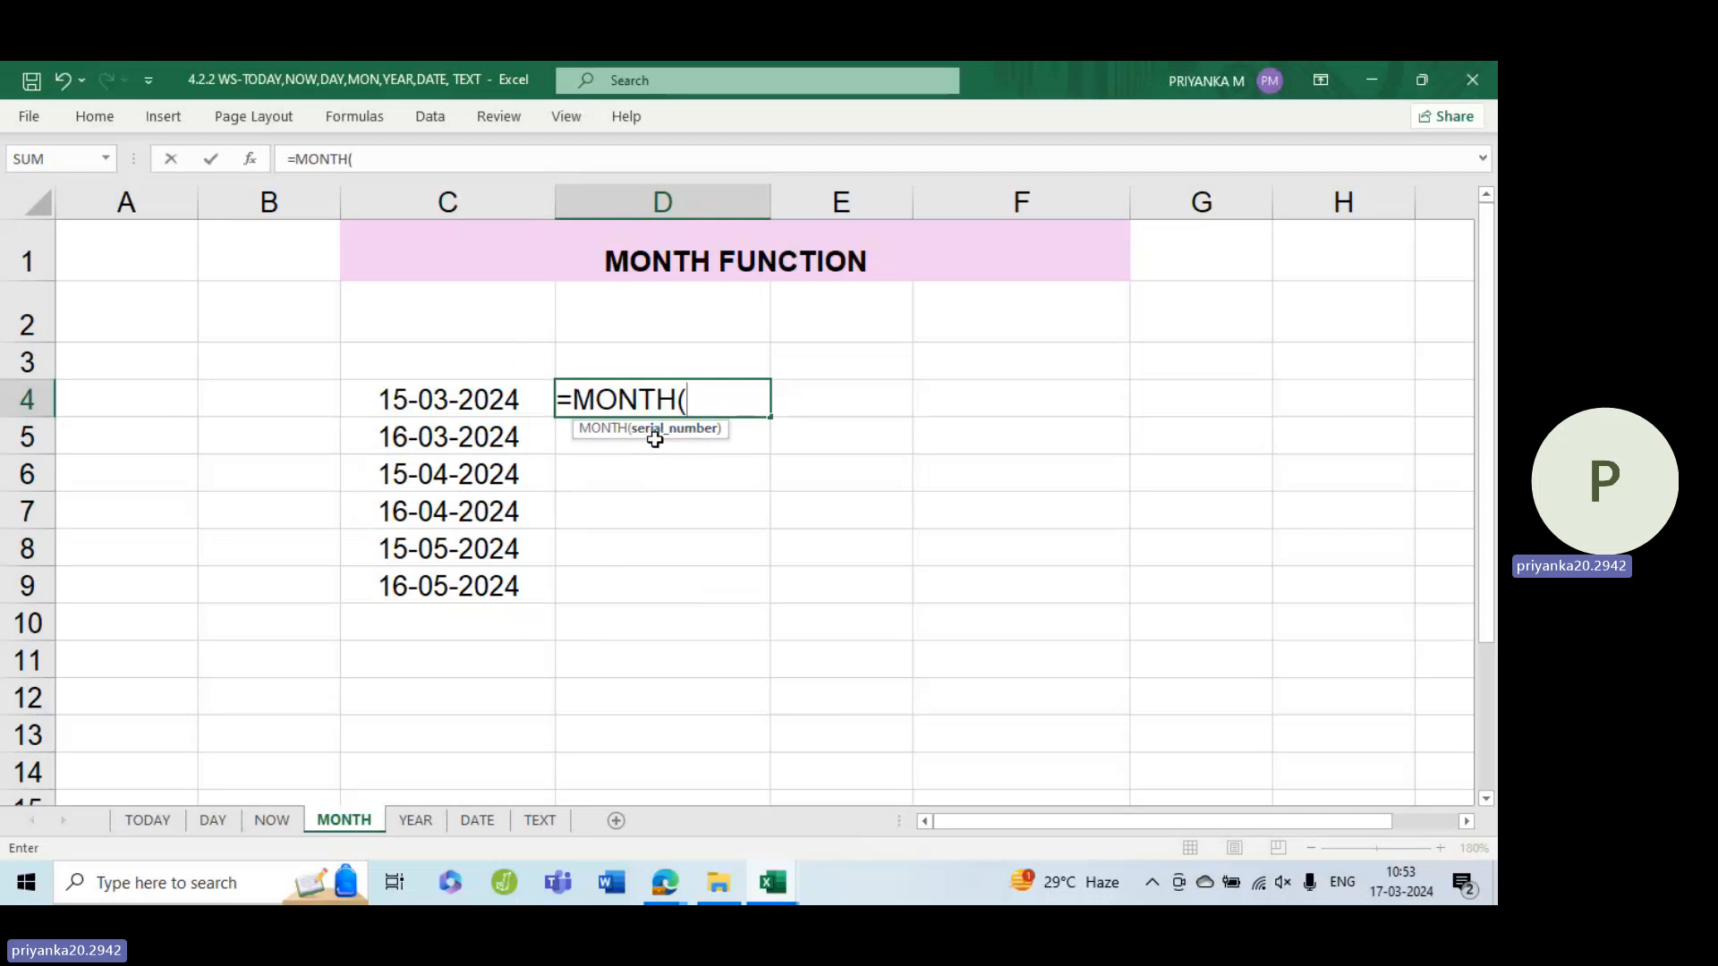
click(486, 406)
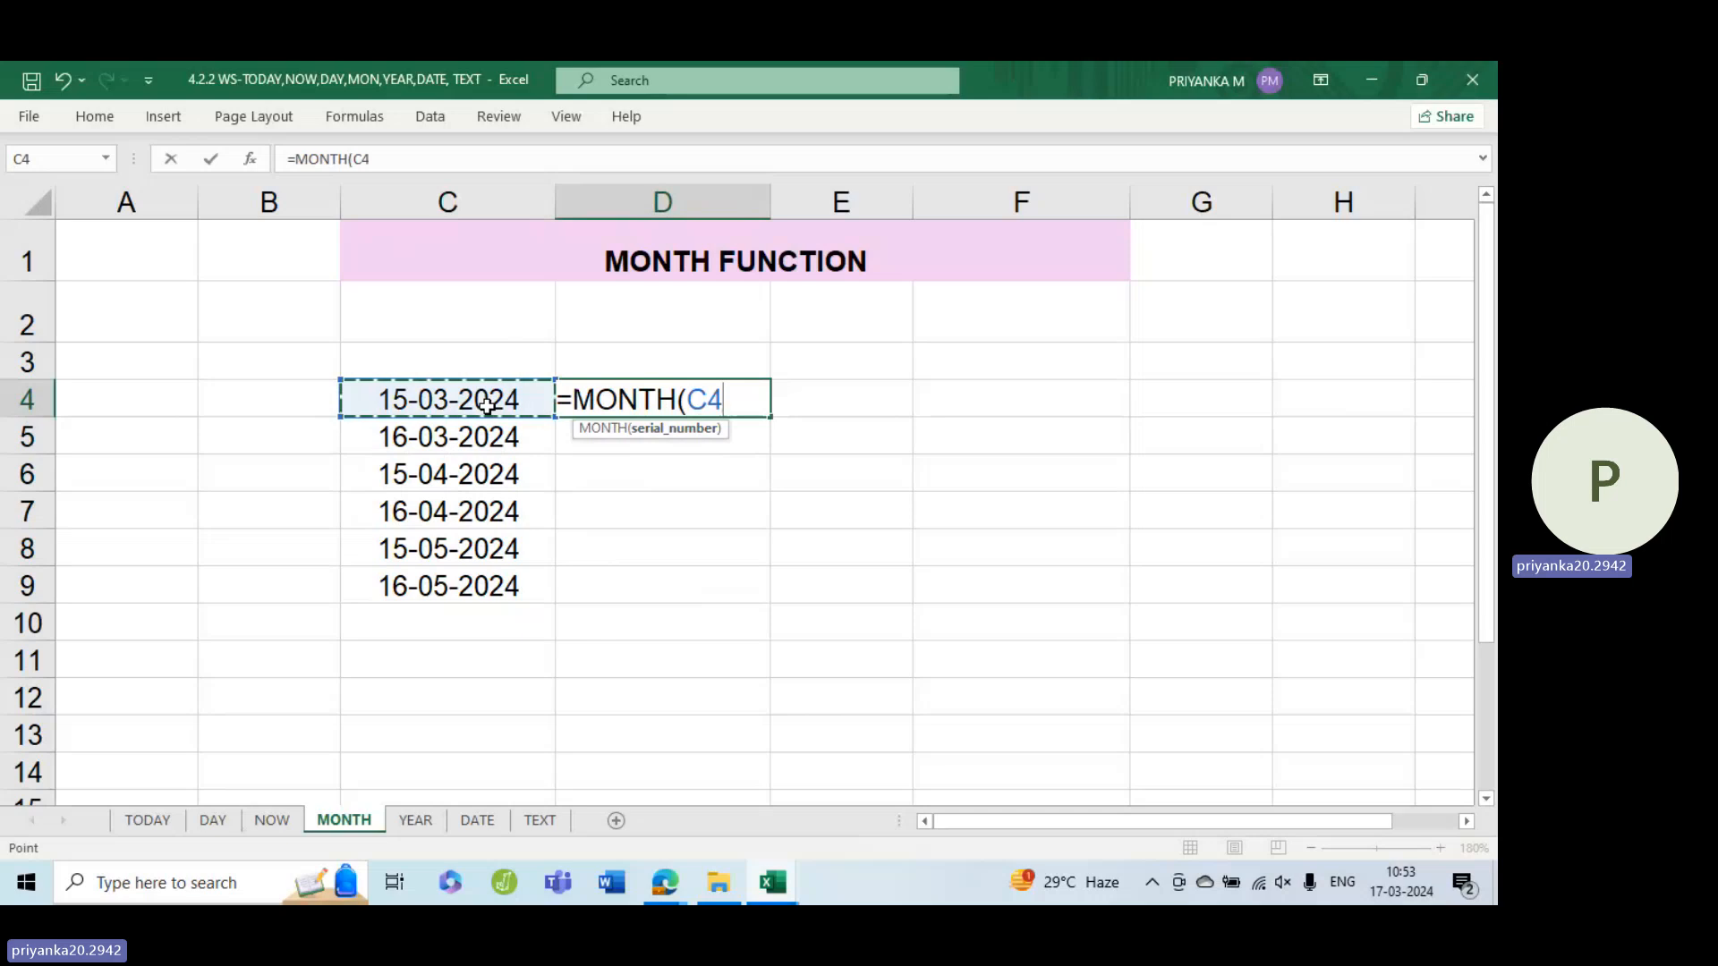
text())
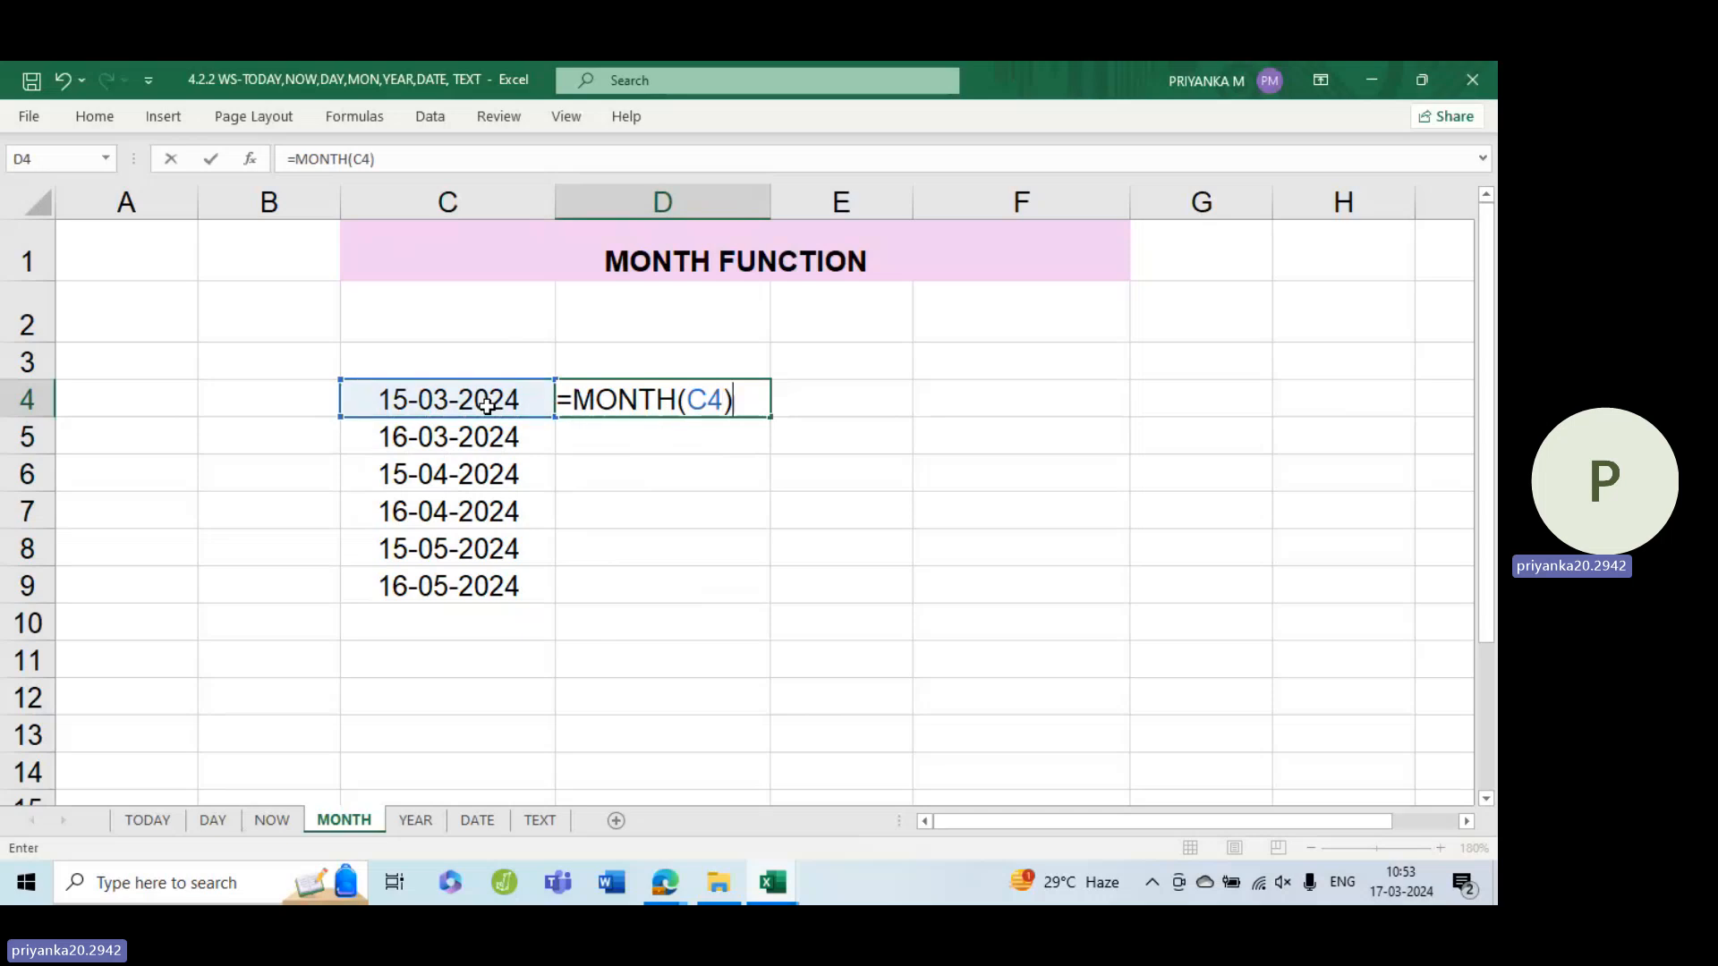
key(Return)
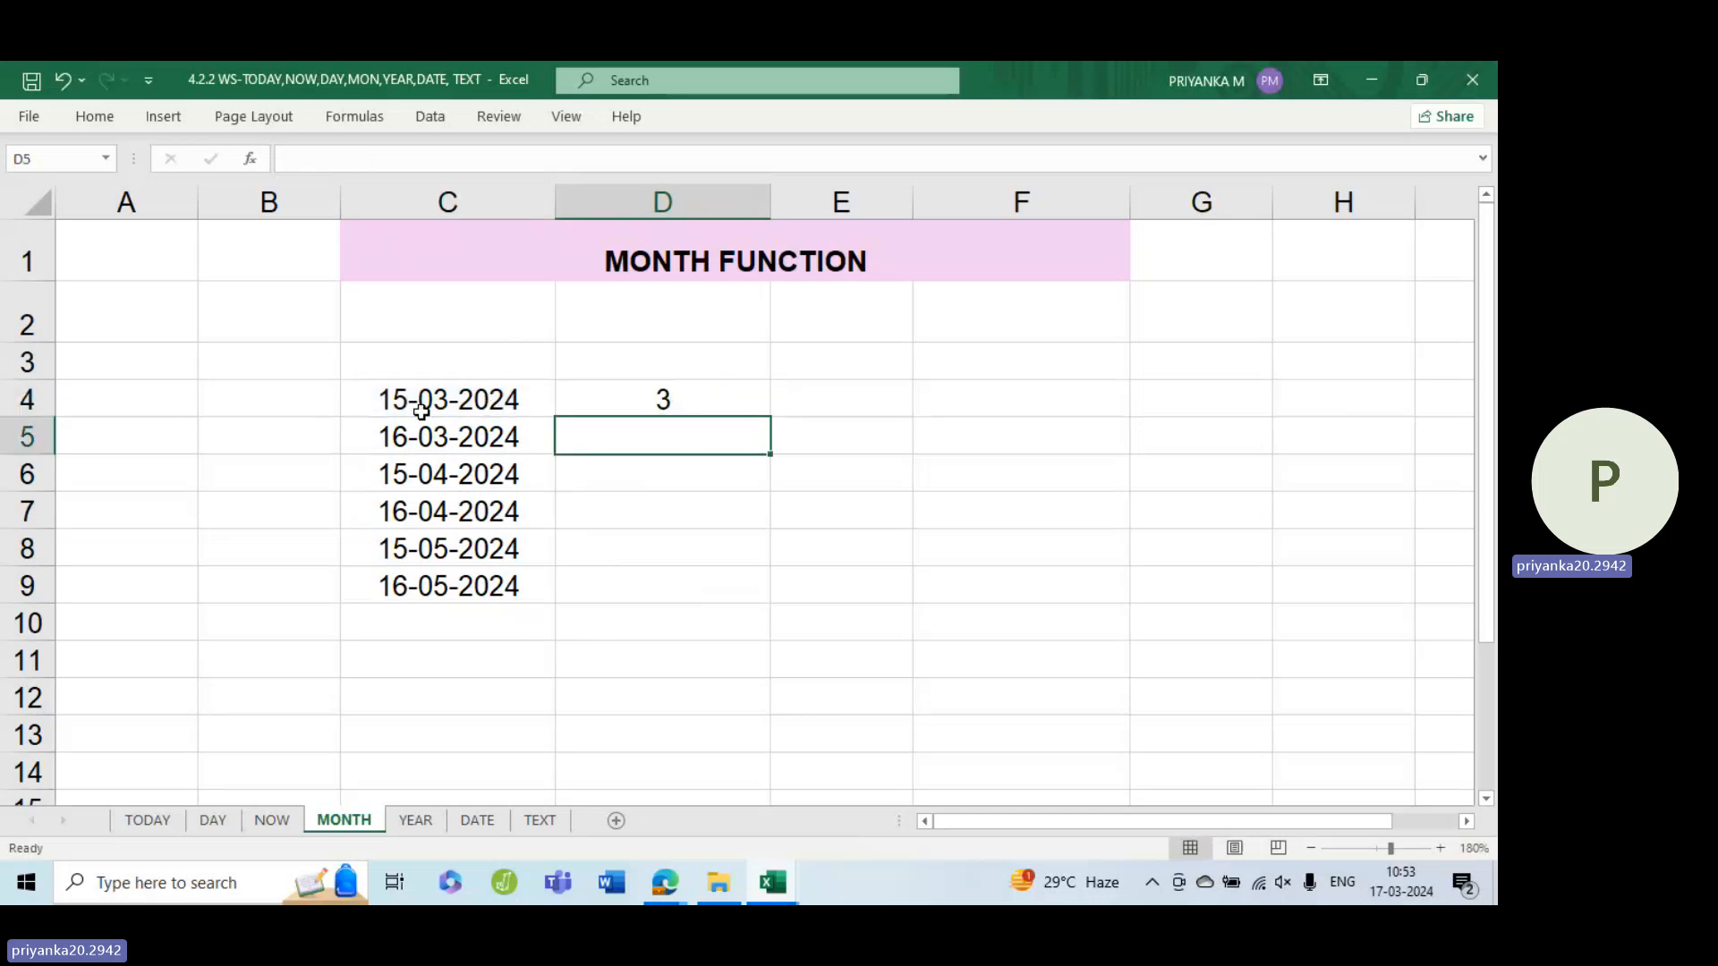
Fill the MONTH formula in D4 down through D9
click(746, 391)
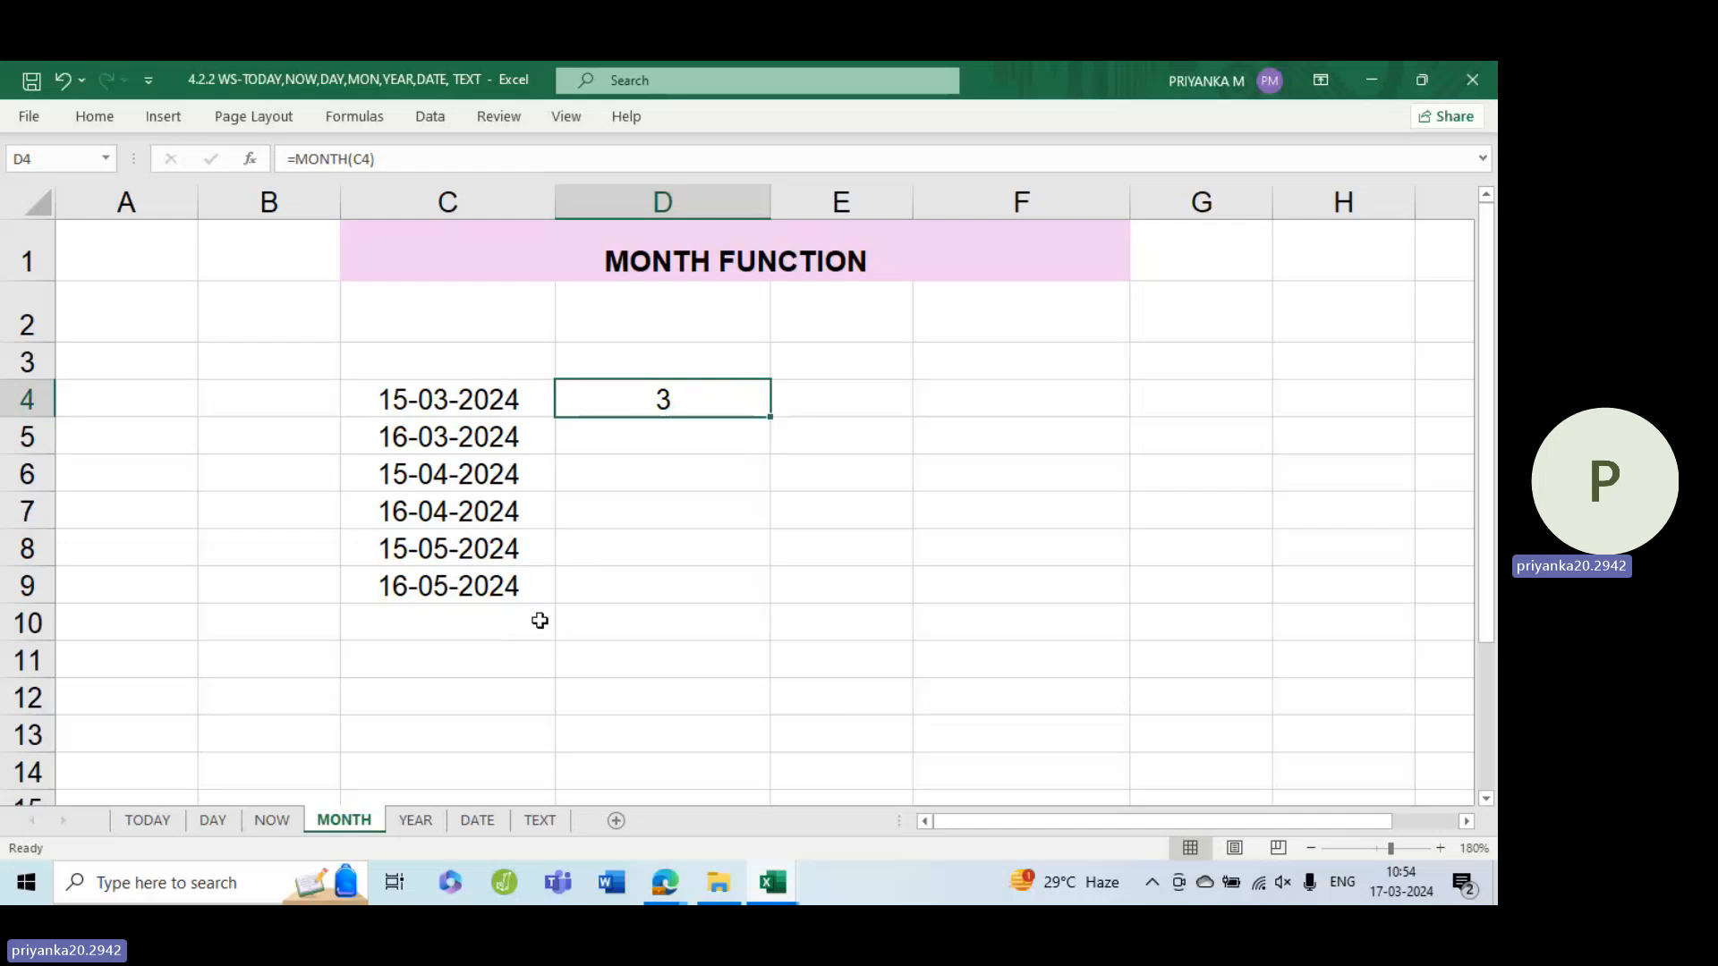
click(771, 420)
double_click(772, 420)
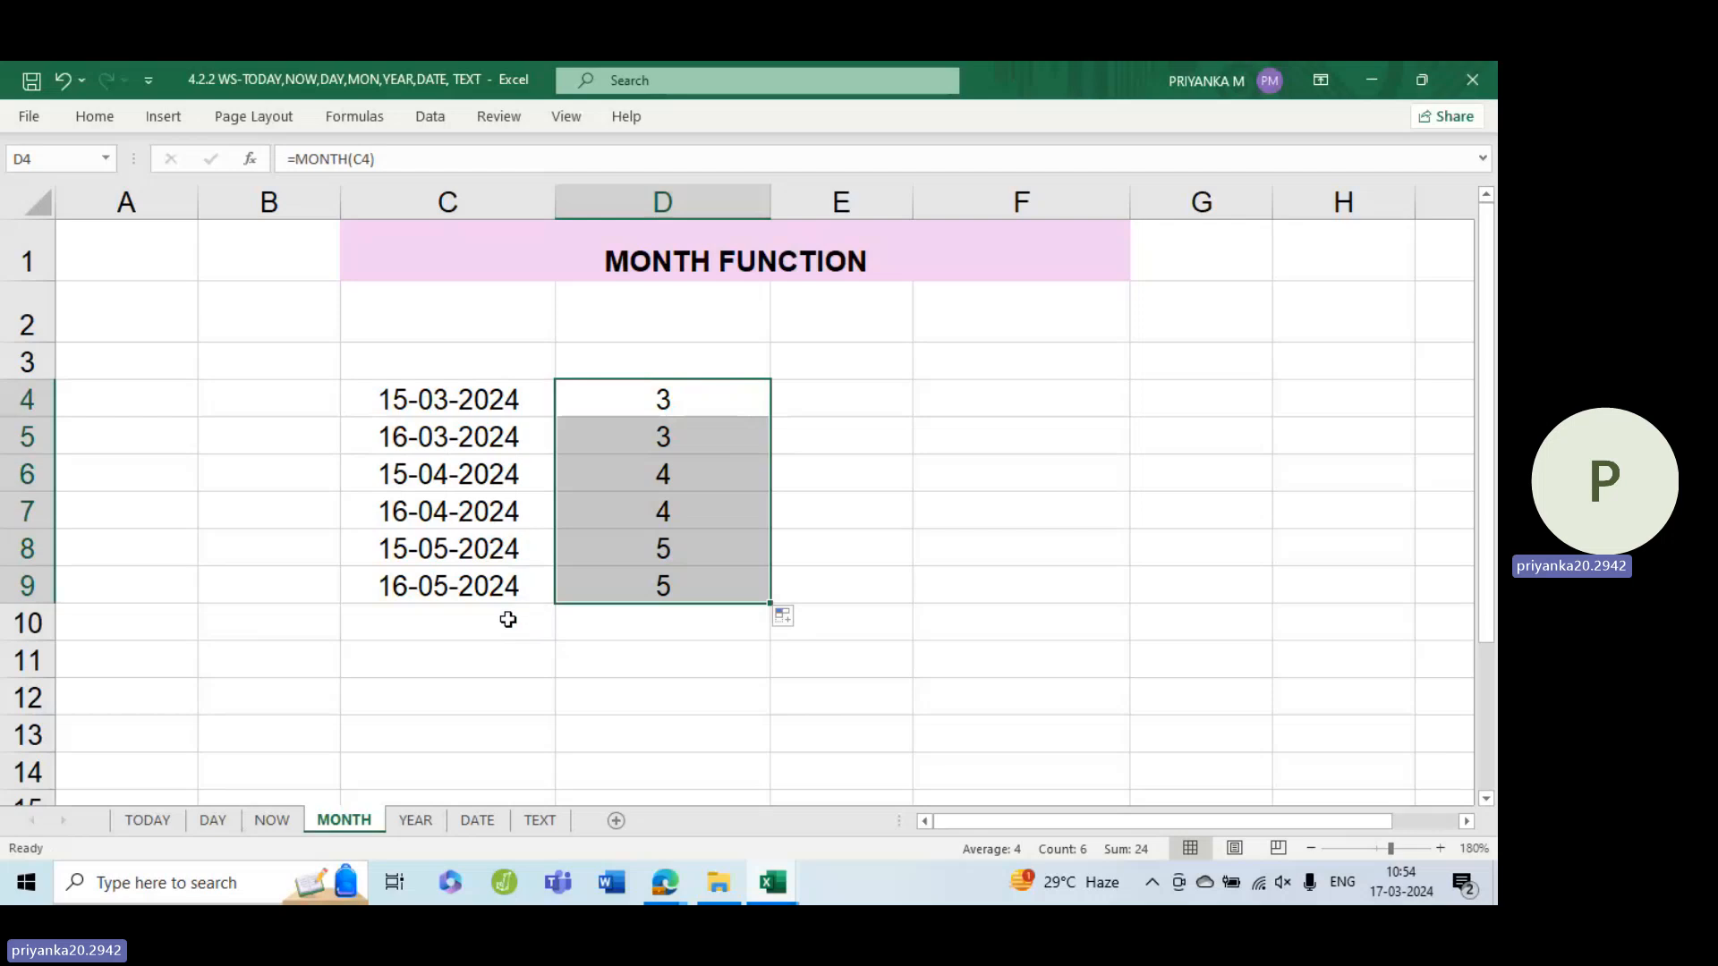
Edit the date in C9 to use May as its month
click(452, 585)
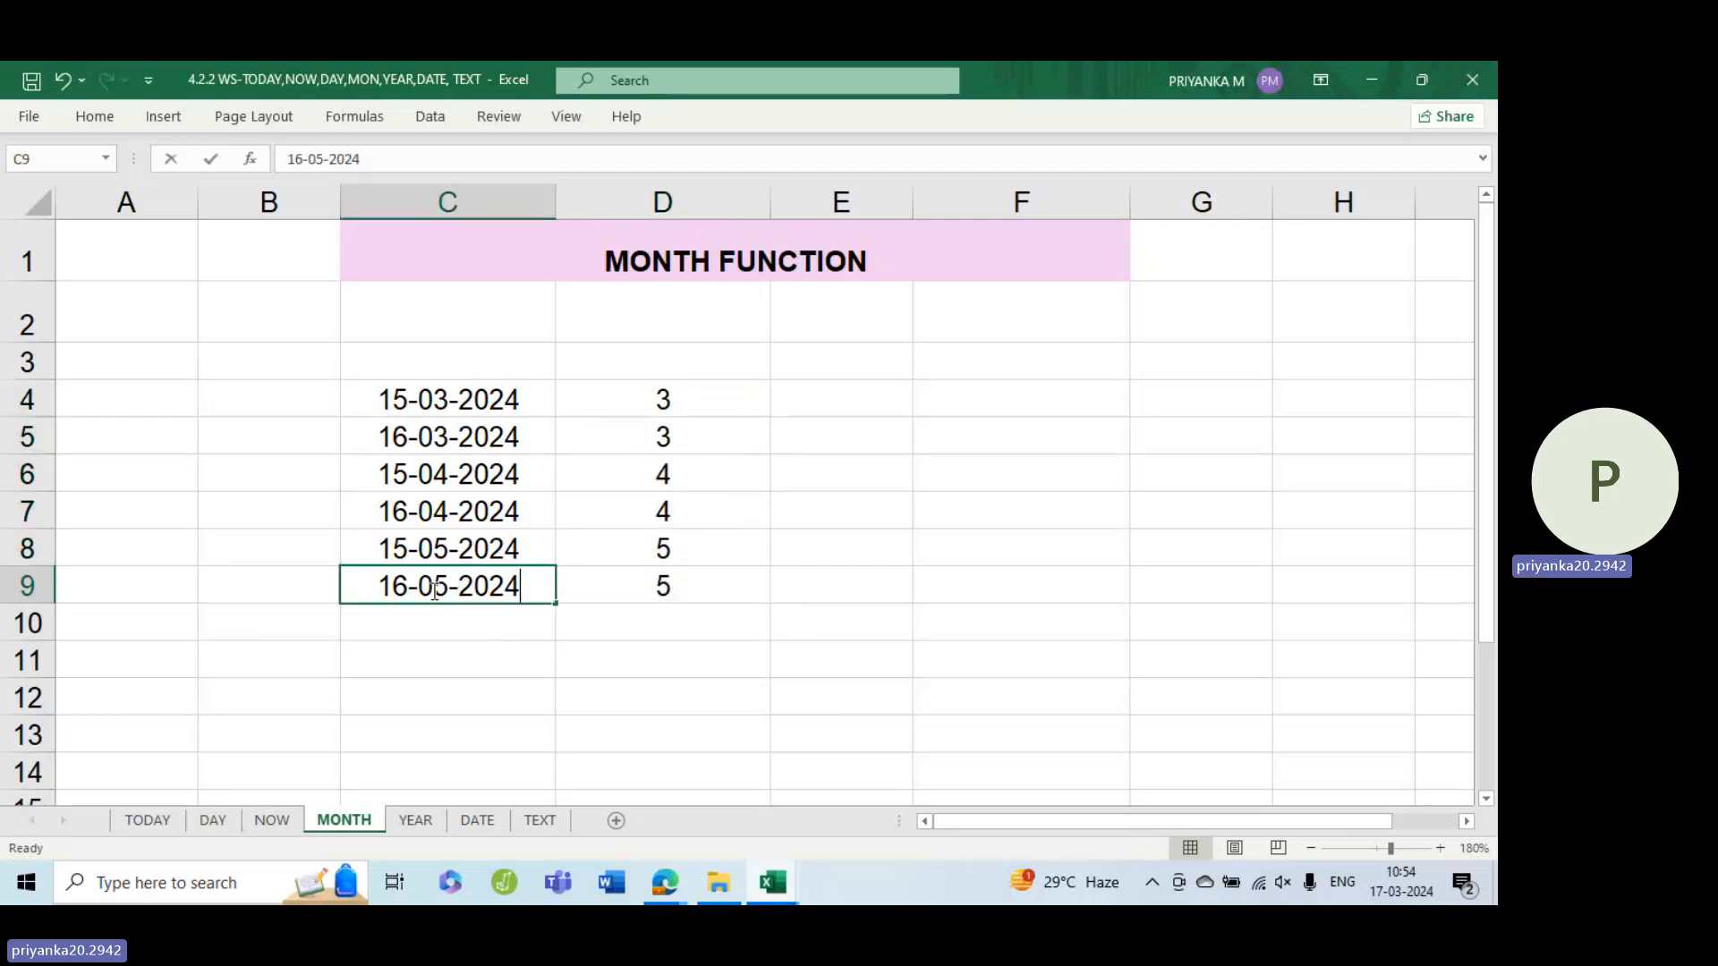
double_click(434, 588)
double_click(435, 587)
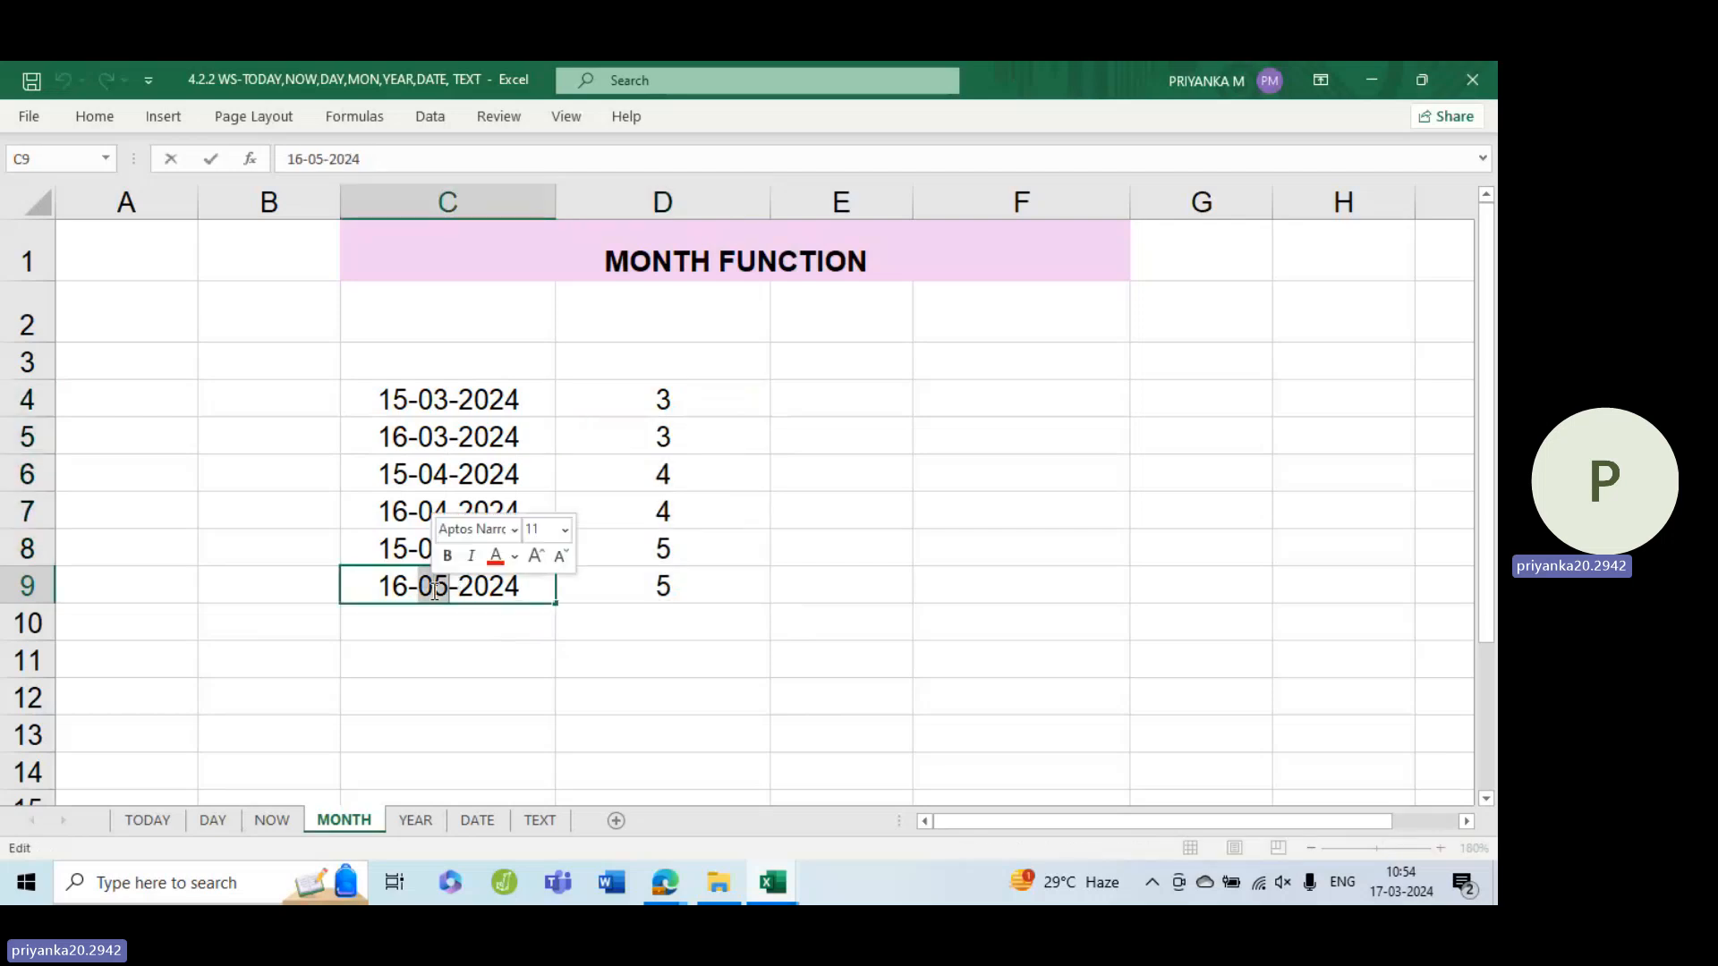
text(May)
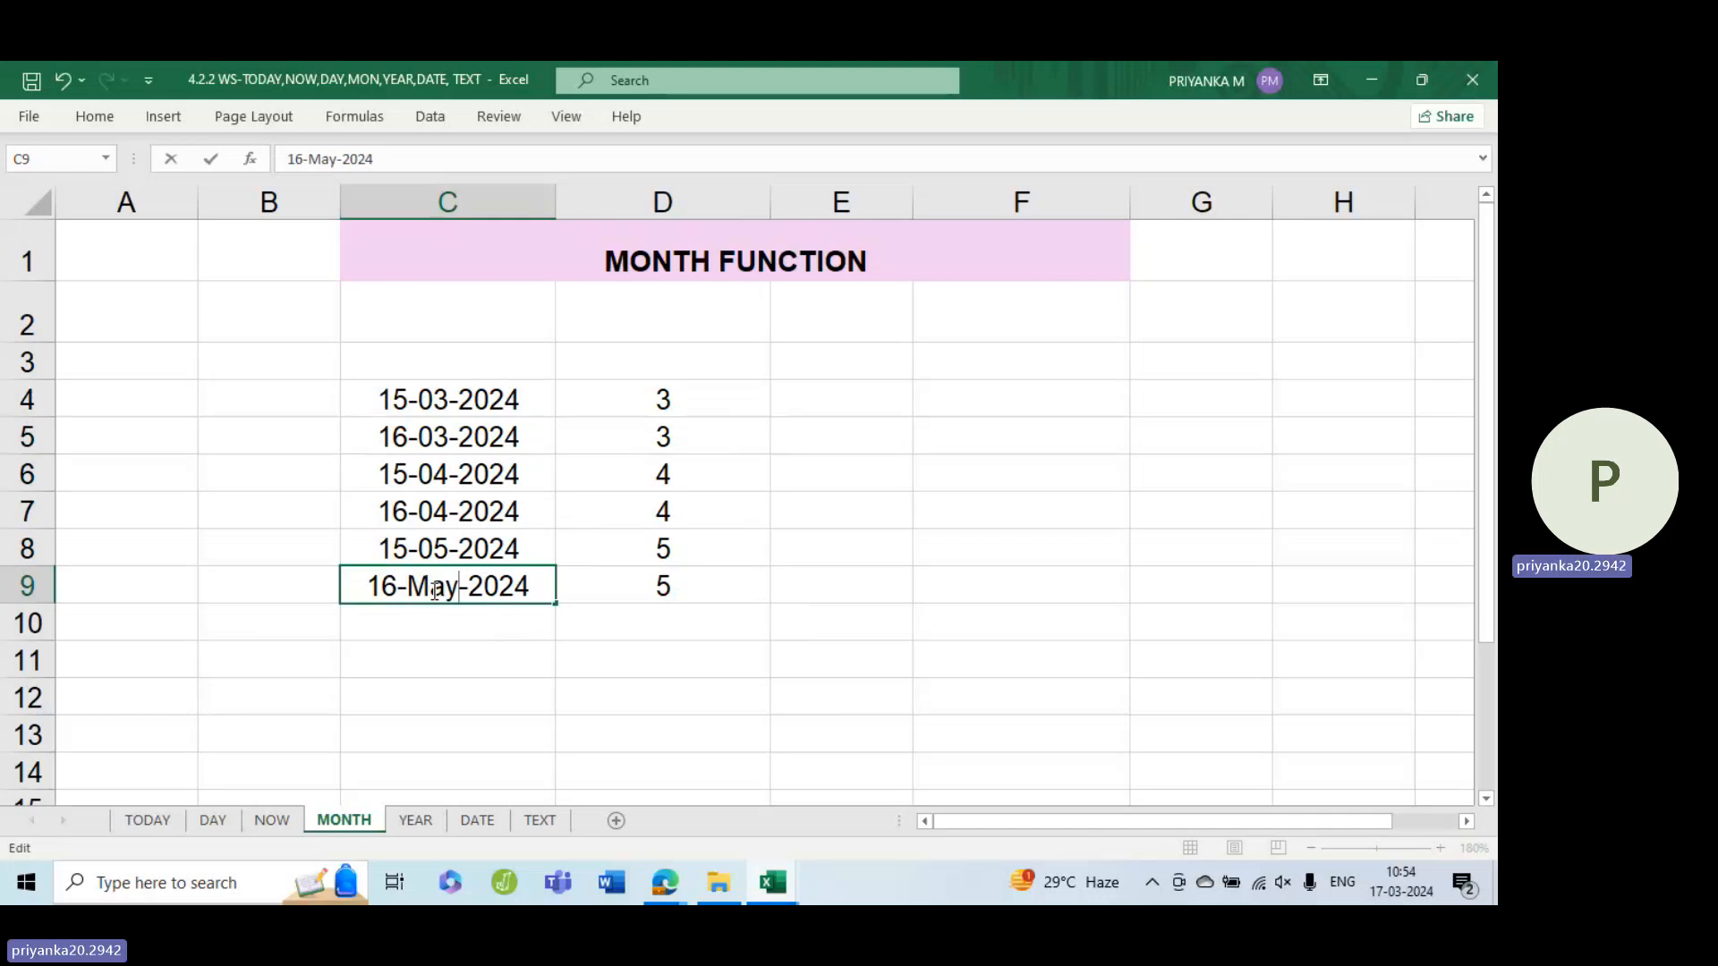
key(Right)
key(Right)
key(Right)
key(Right)
key(Right)
key(Return)
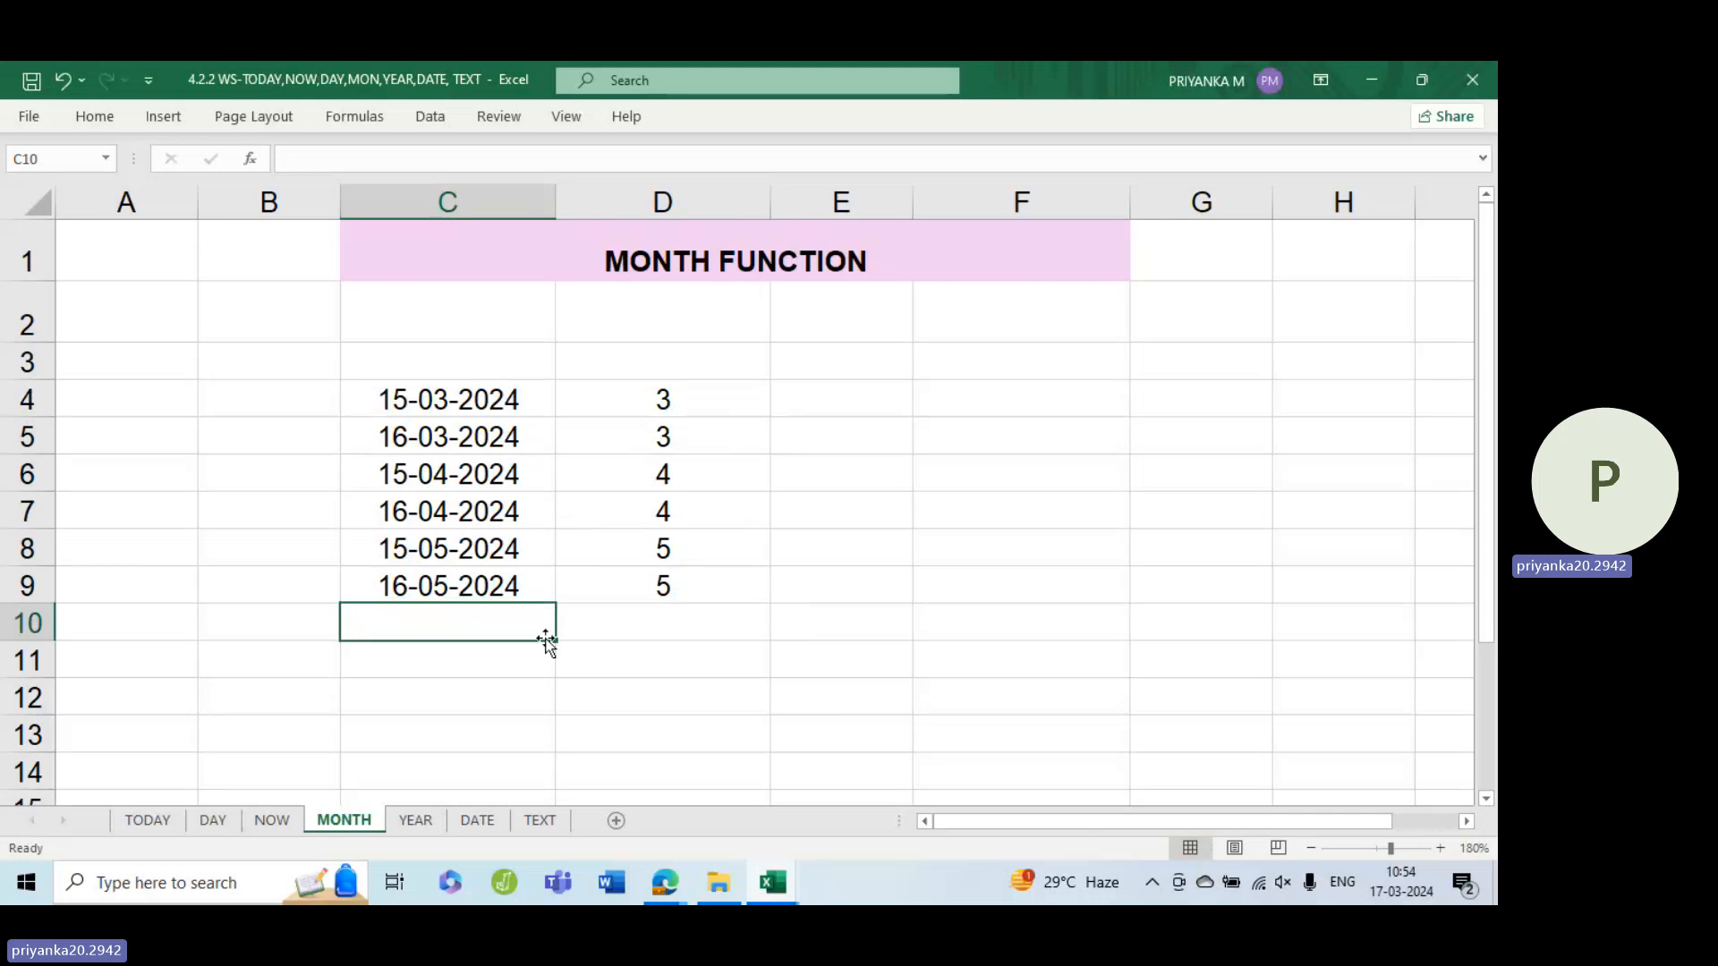
Edit the date in C9 to 16-June-2024
double_click(476, 582)
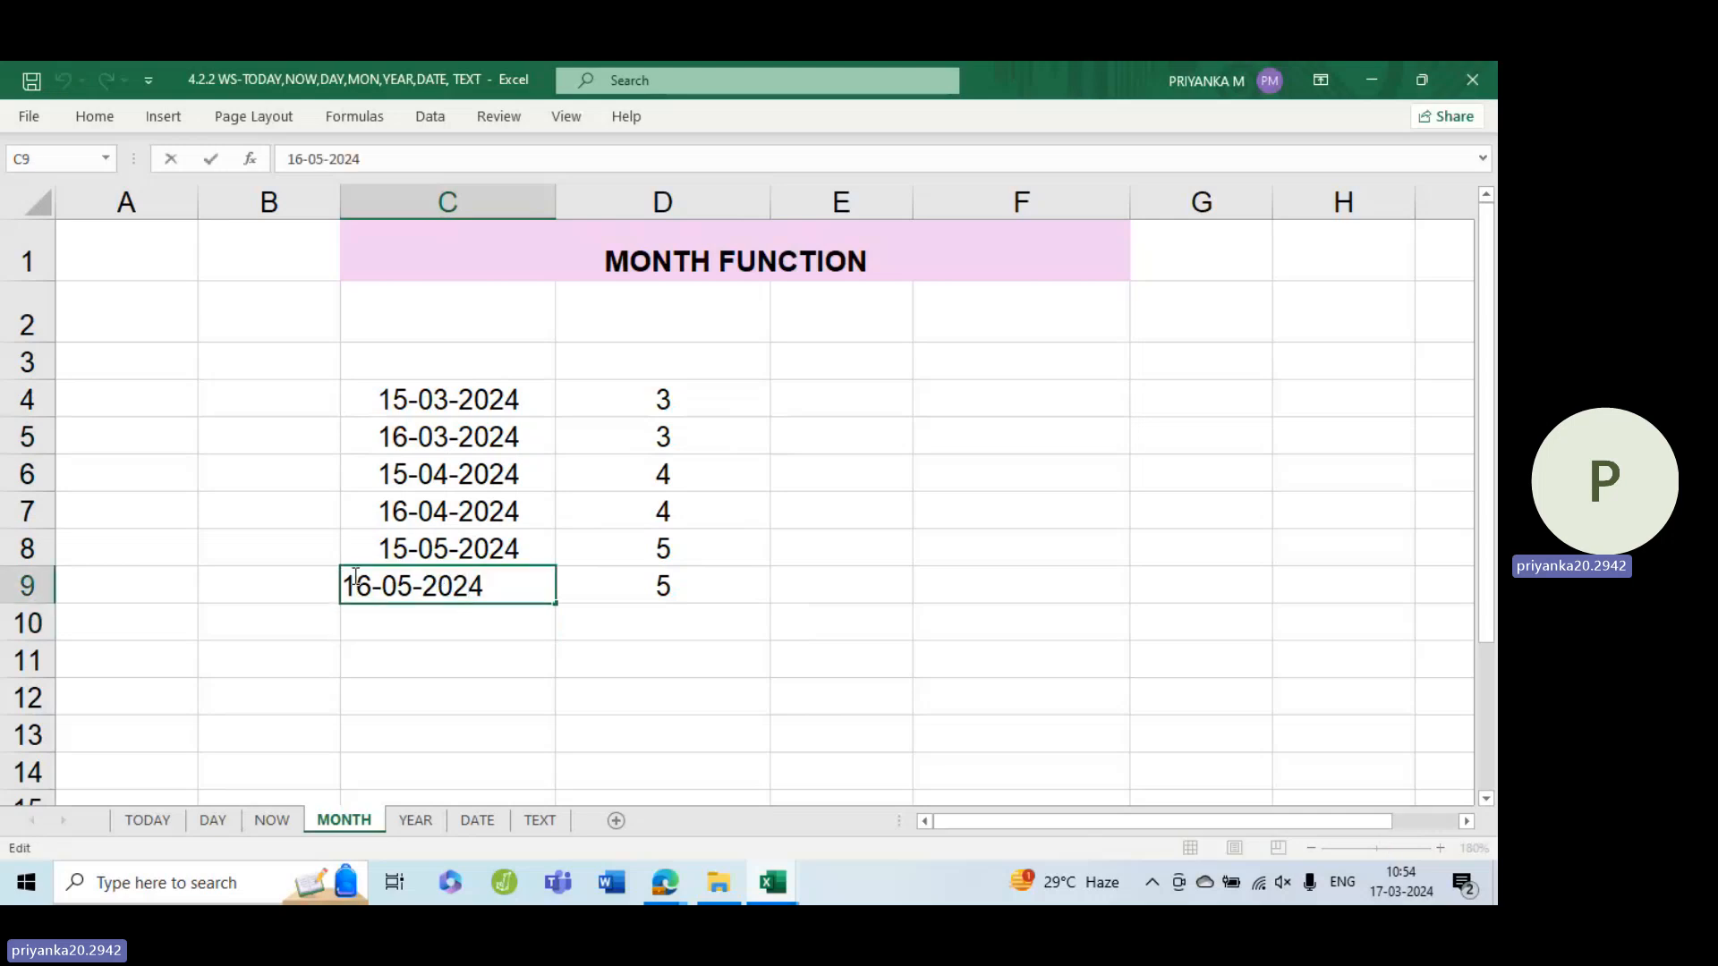
double_click(403, 586)
text(J)
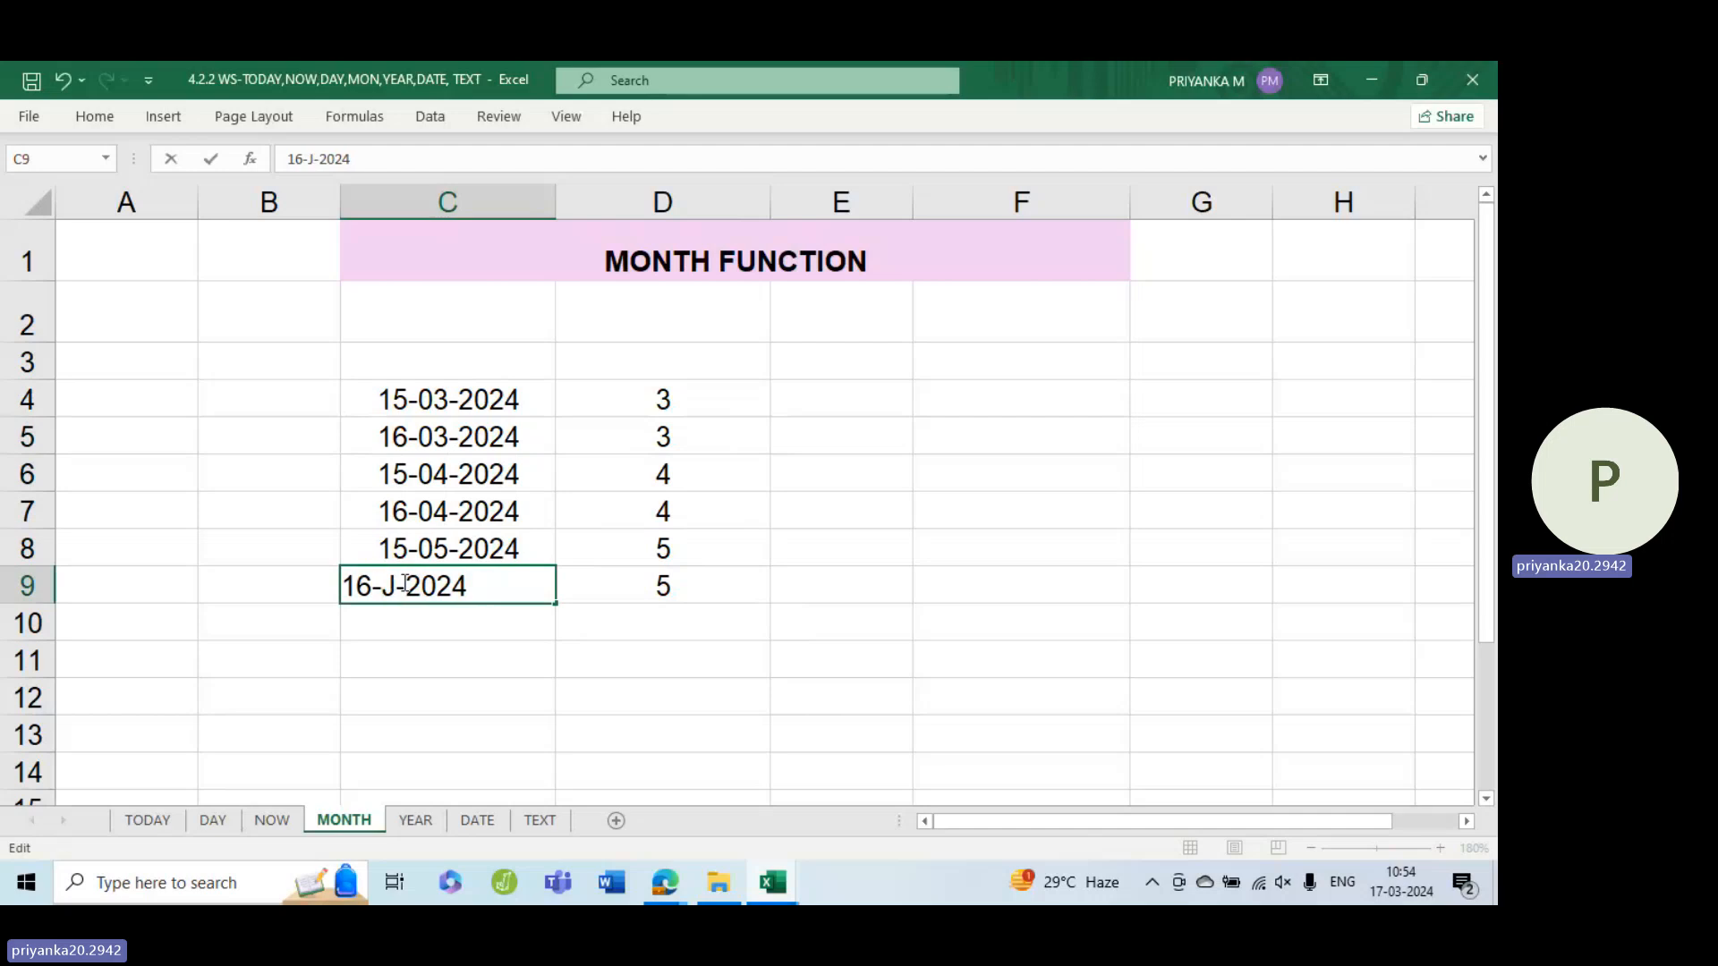
text(une)
key(Return)
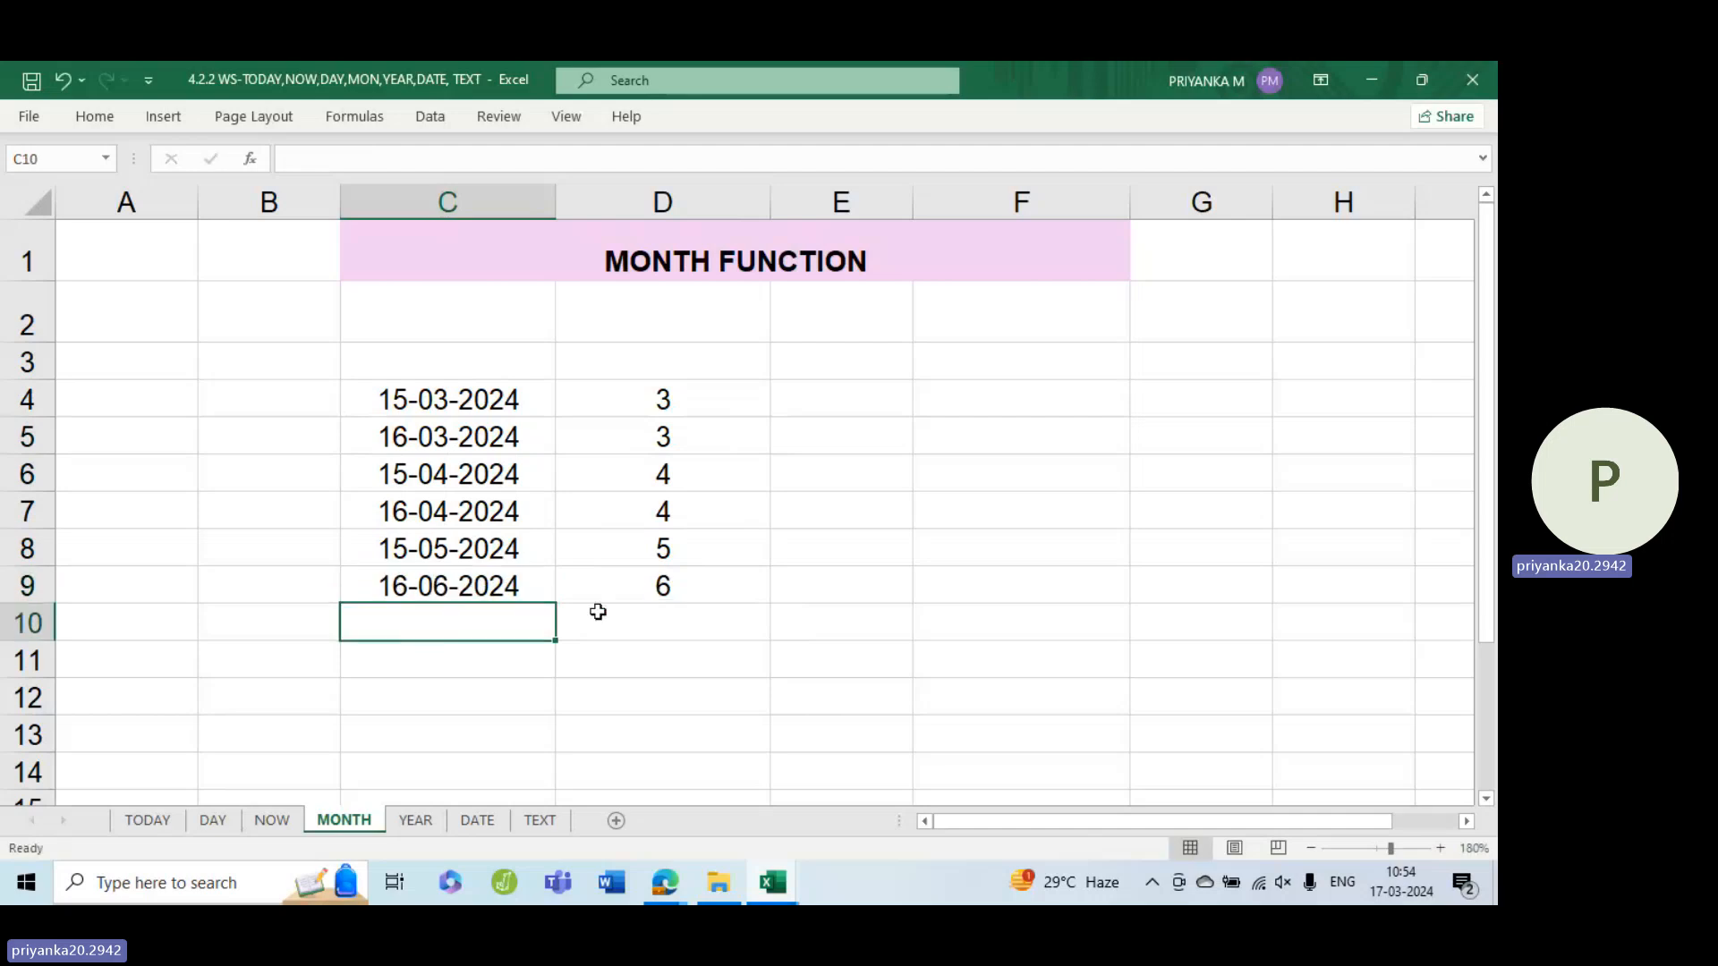
Edit the date in C9 to 16-April-2024
click(512, 582)
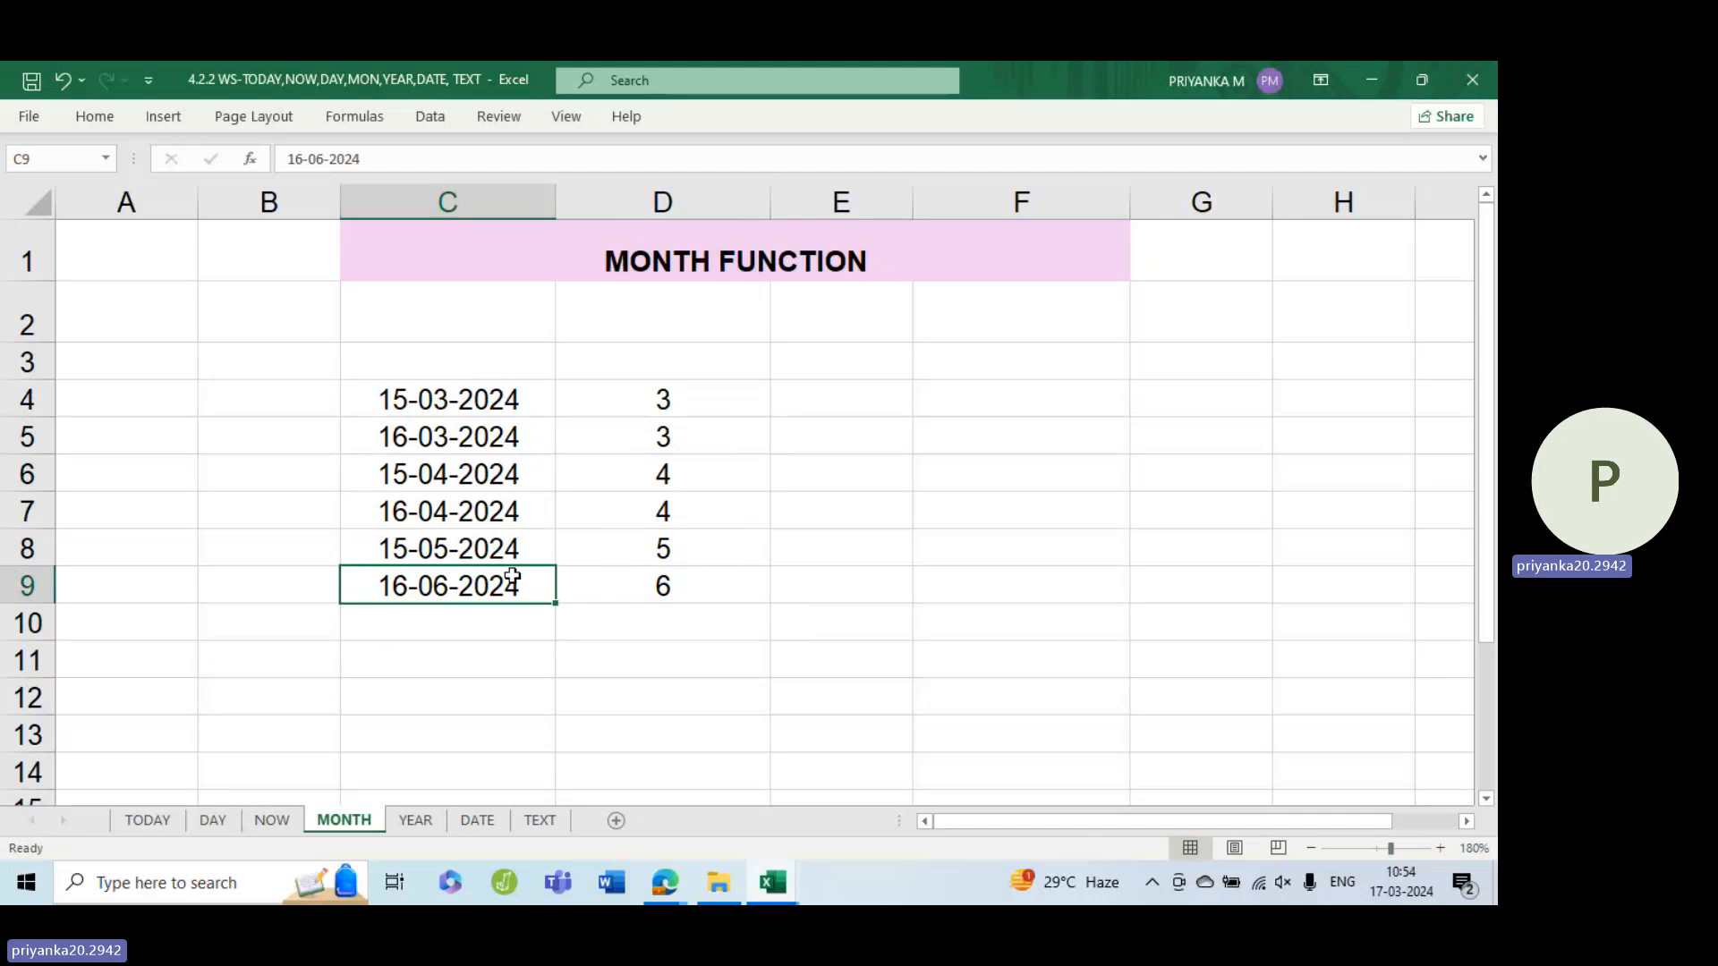
double_click(490, 577)
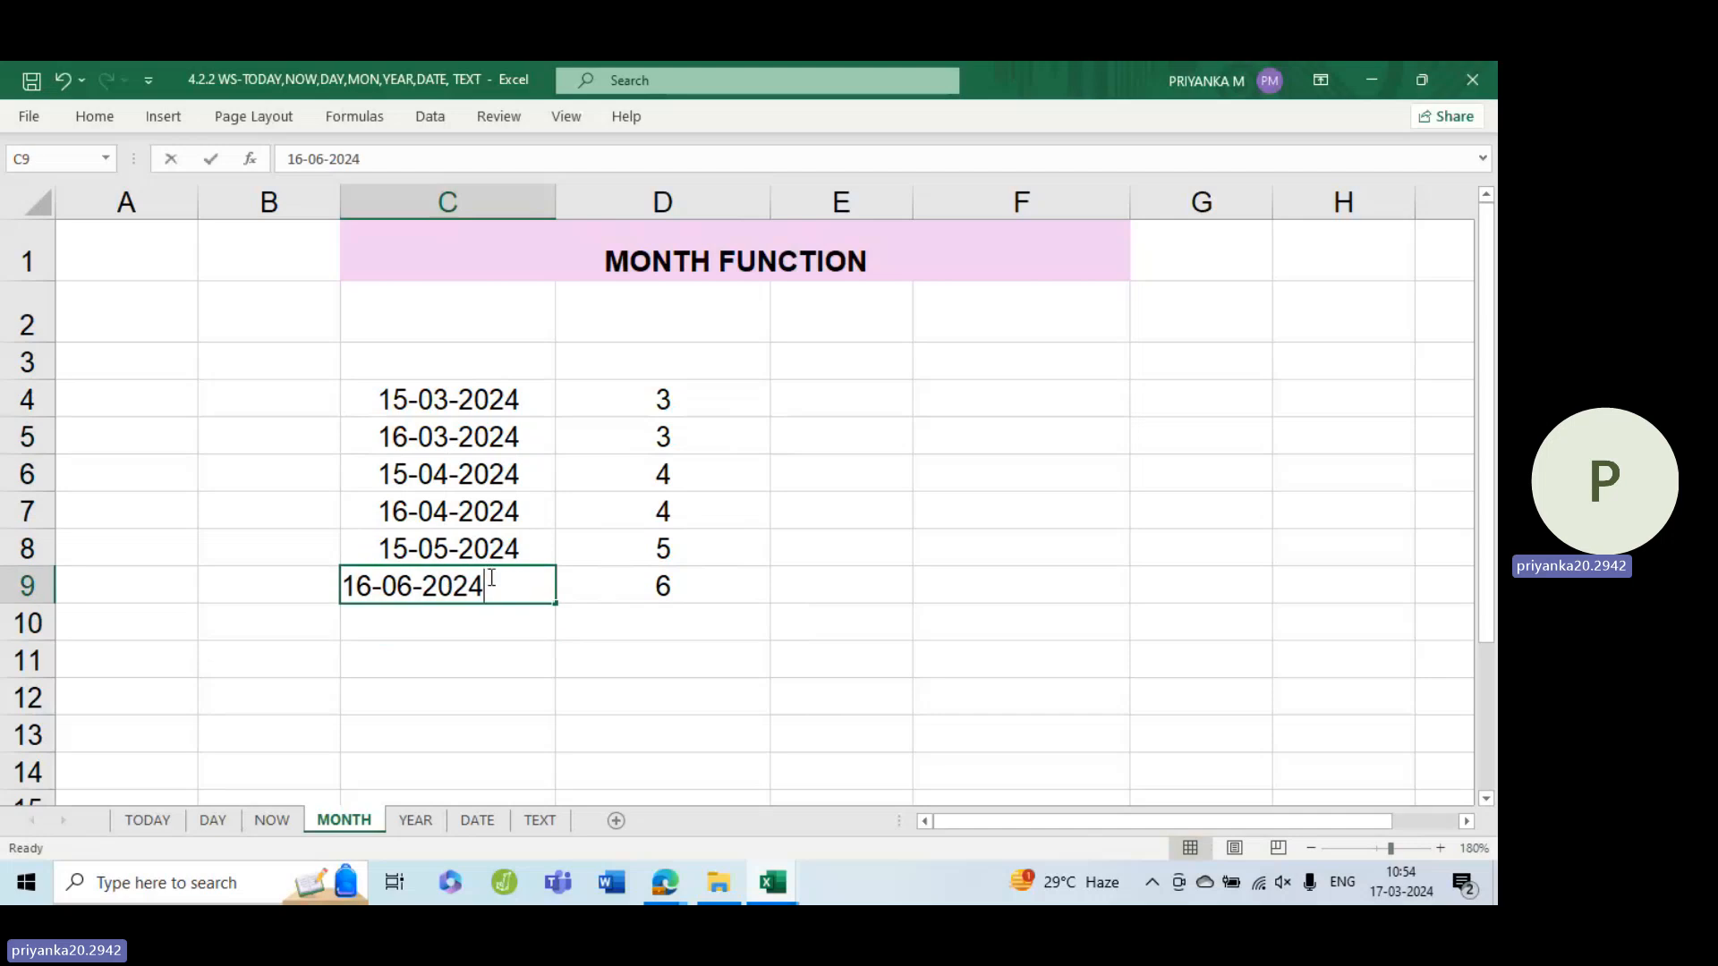
double_click(401, 585)
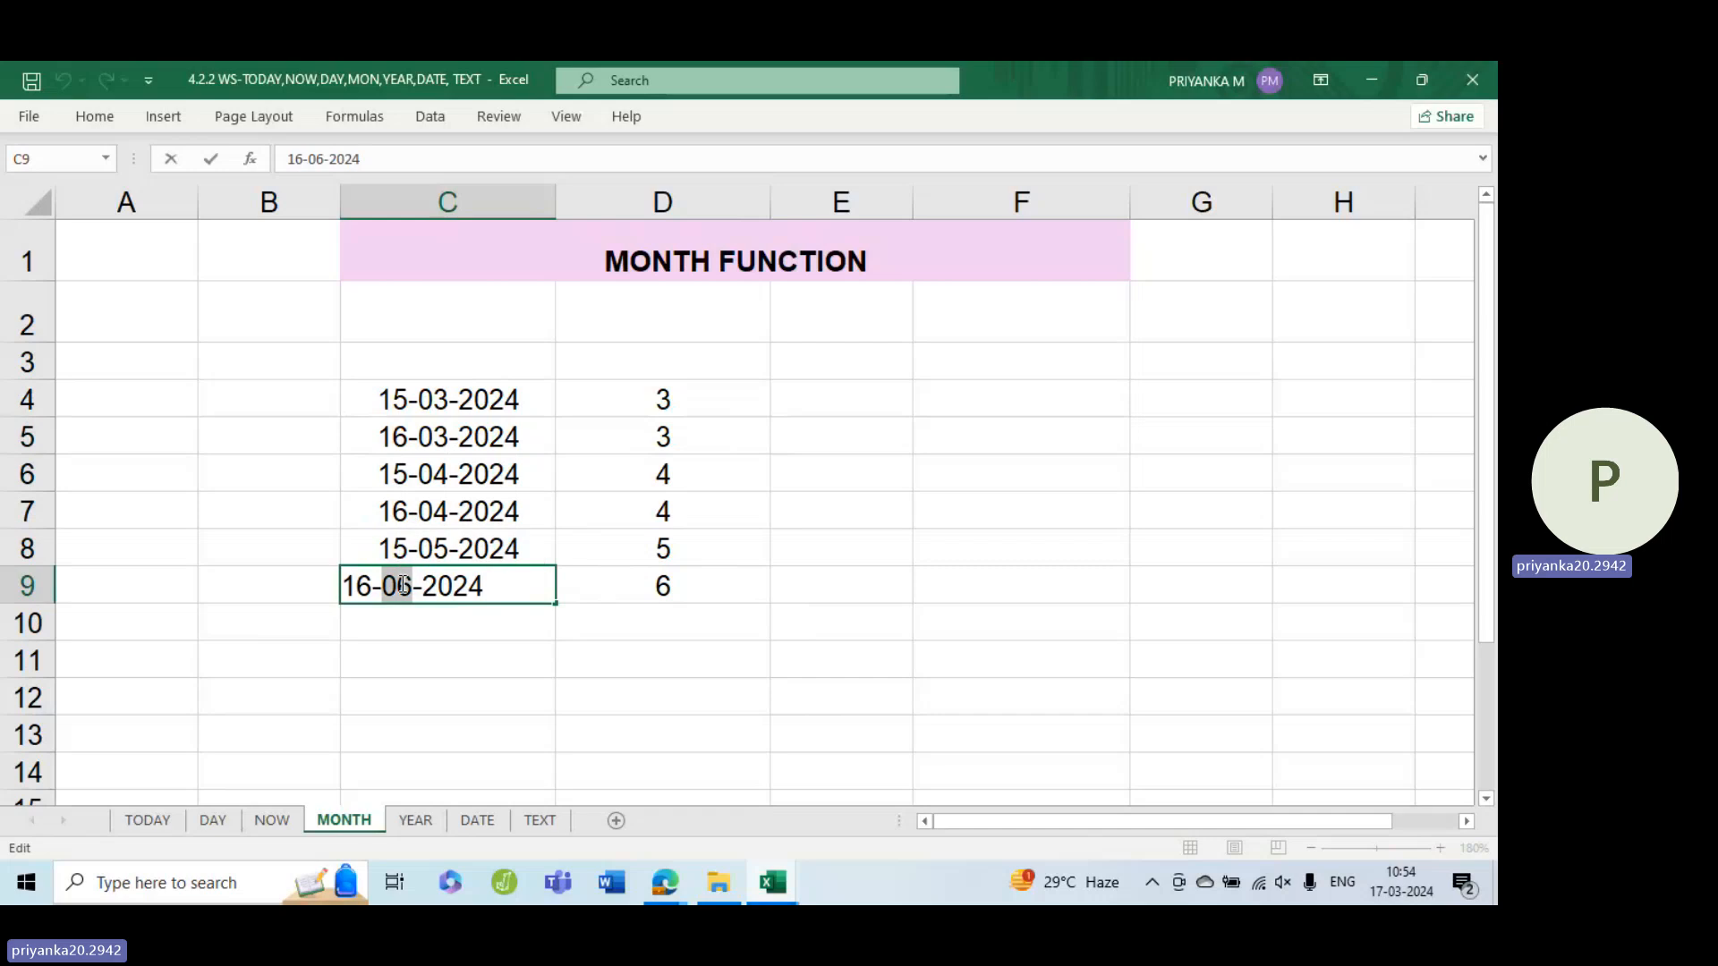
text(Ap)
text(rile)
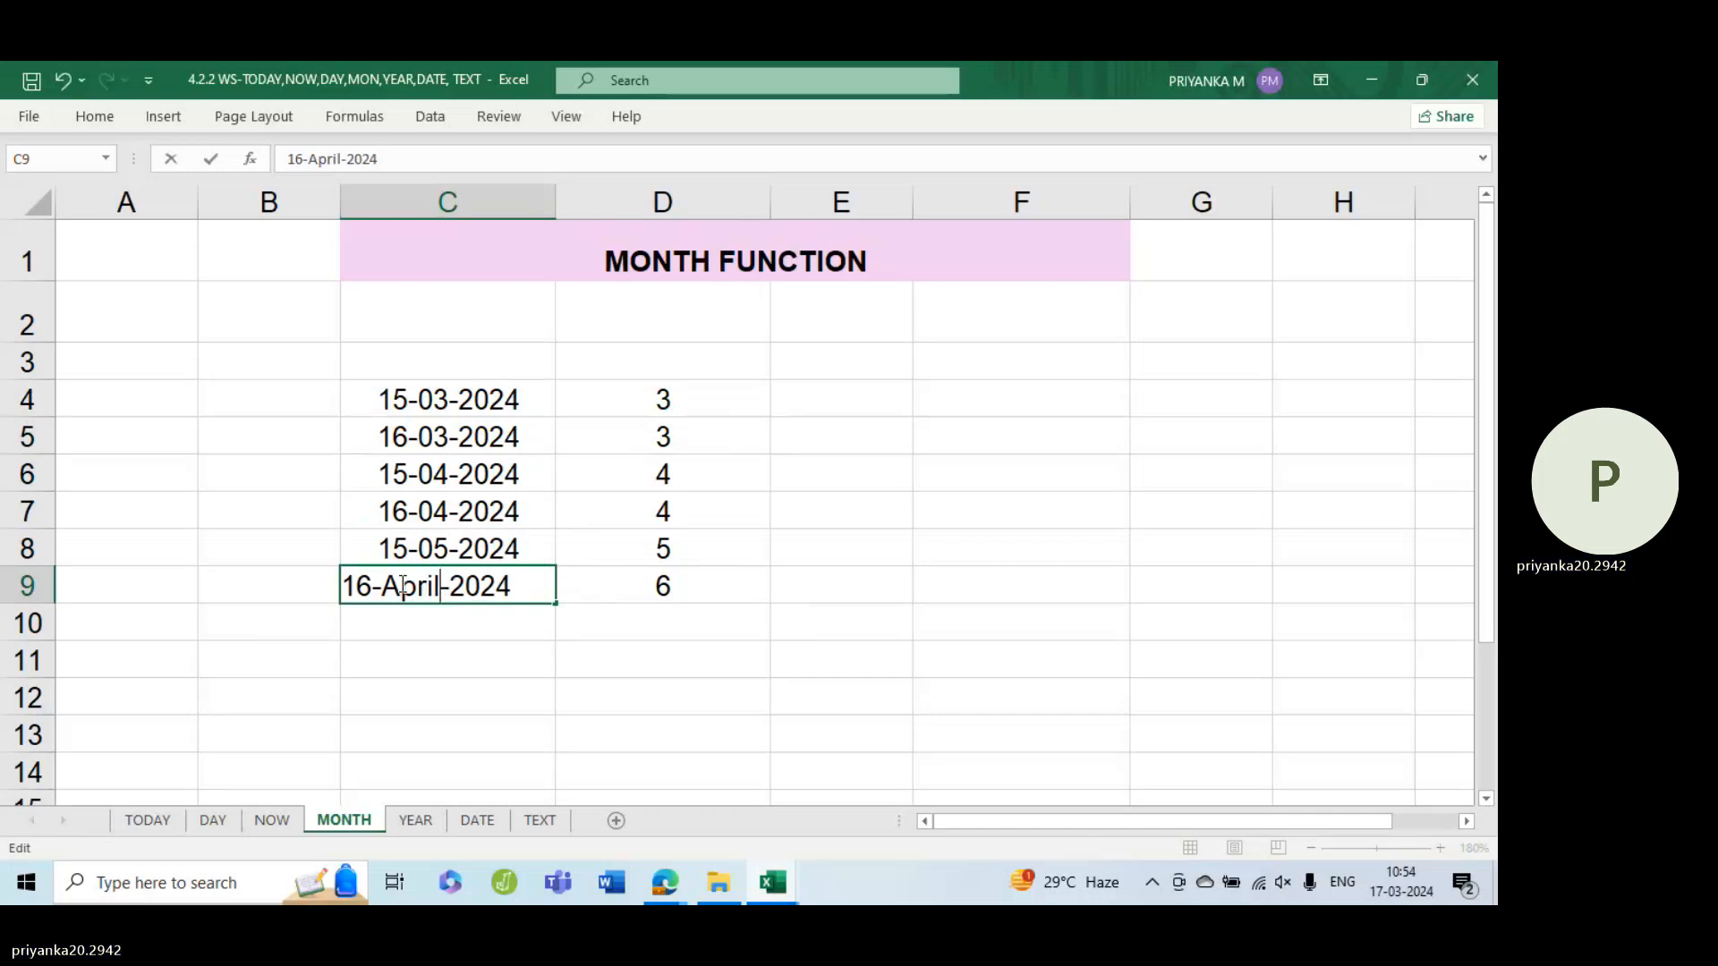
key(BackSpace)
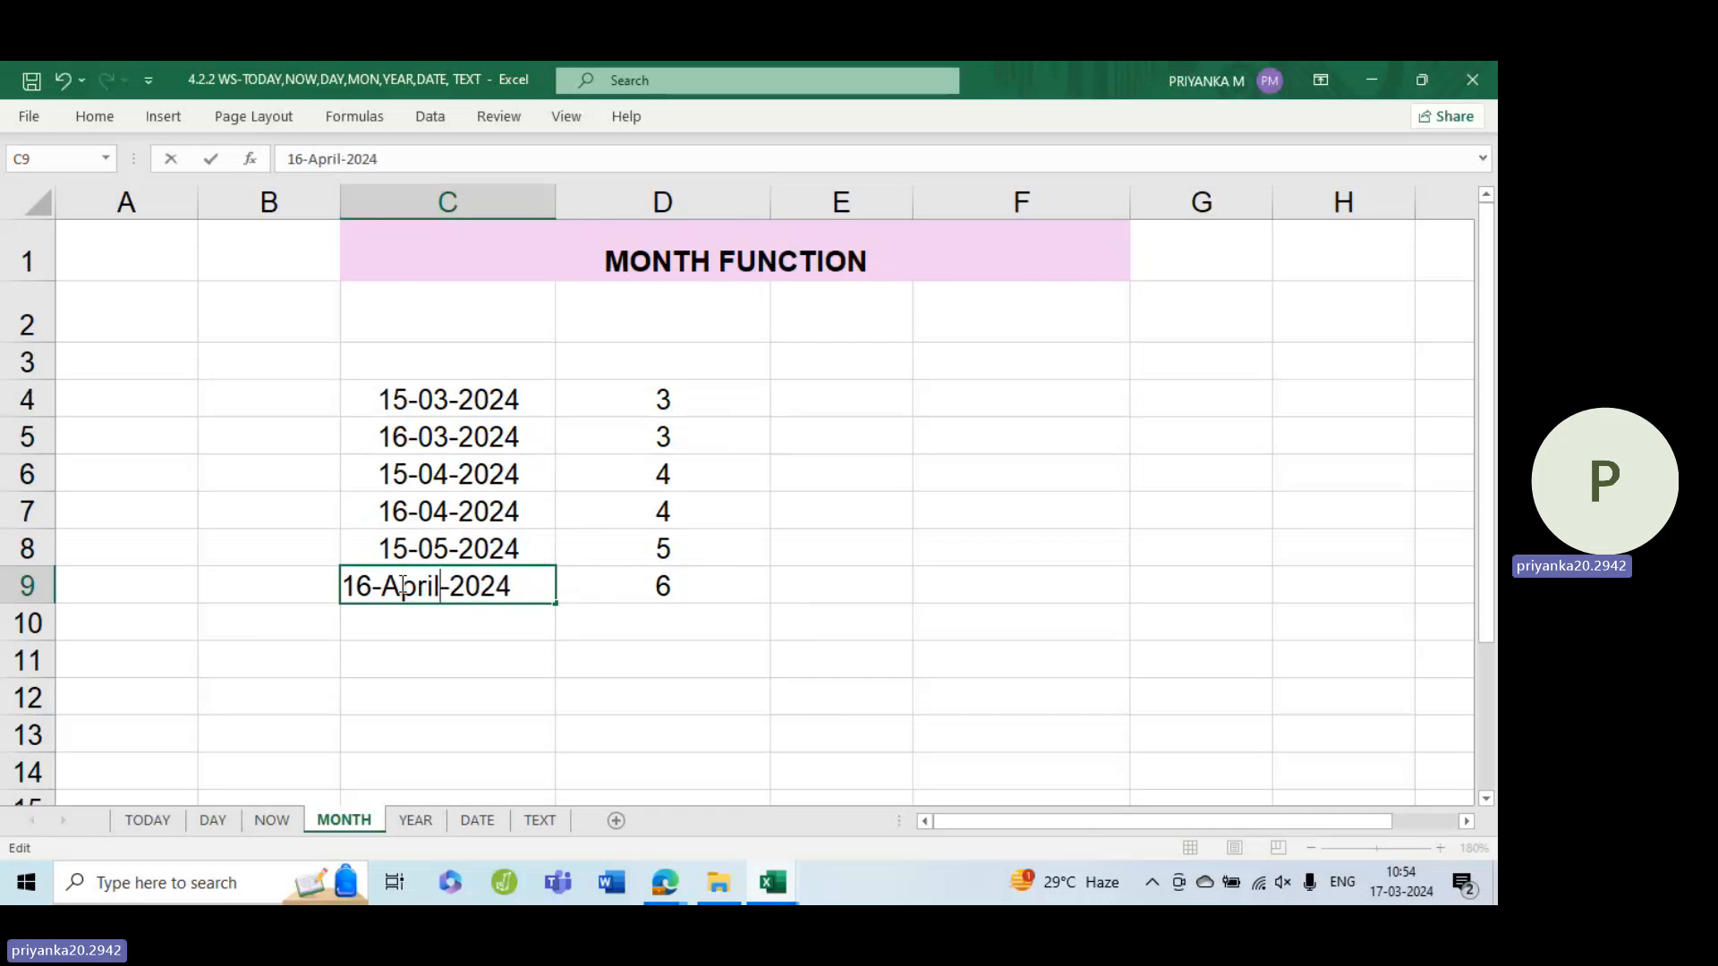
key(Return)
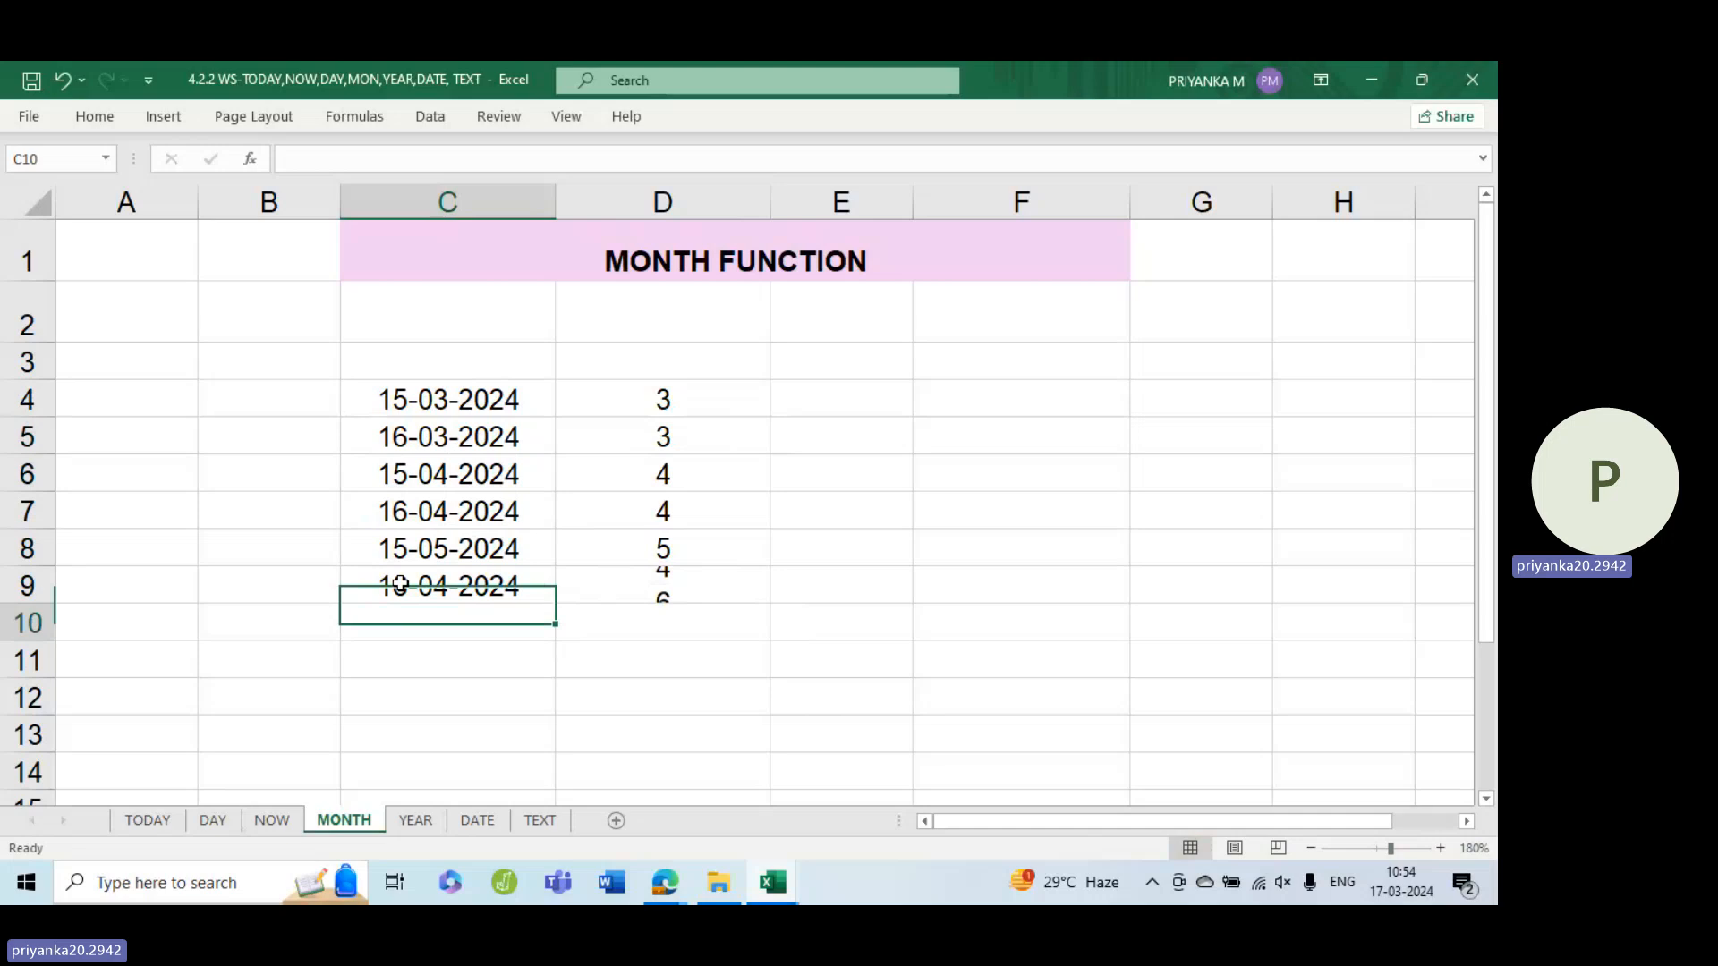
Inspect the MONTH formulas in D9 and D4
click(717, 575)
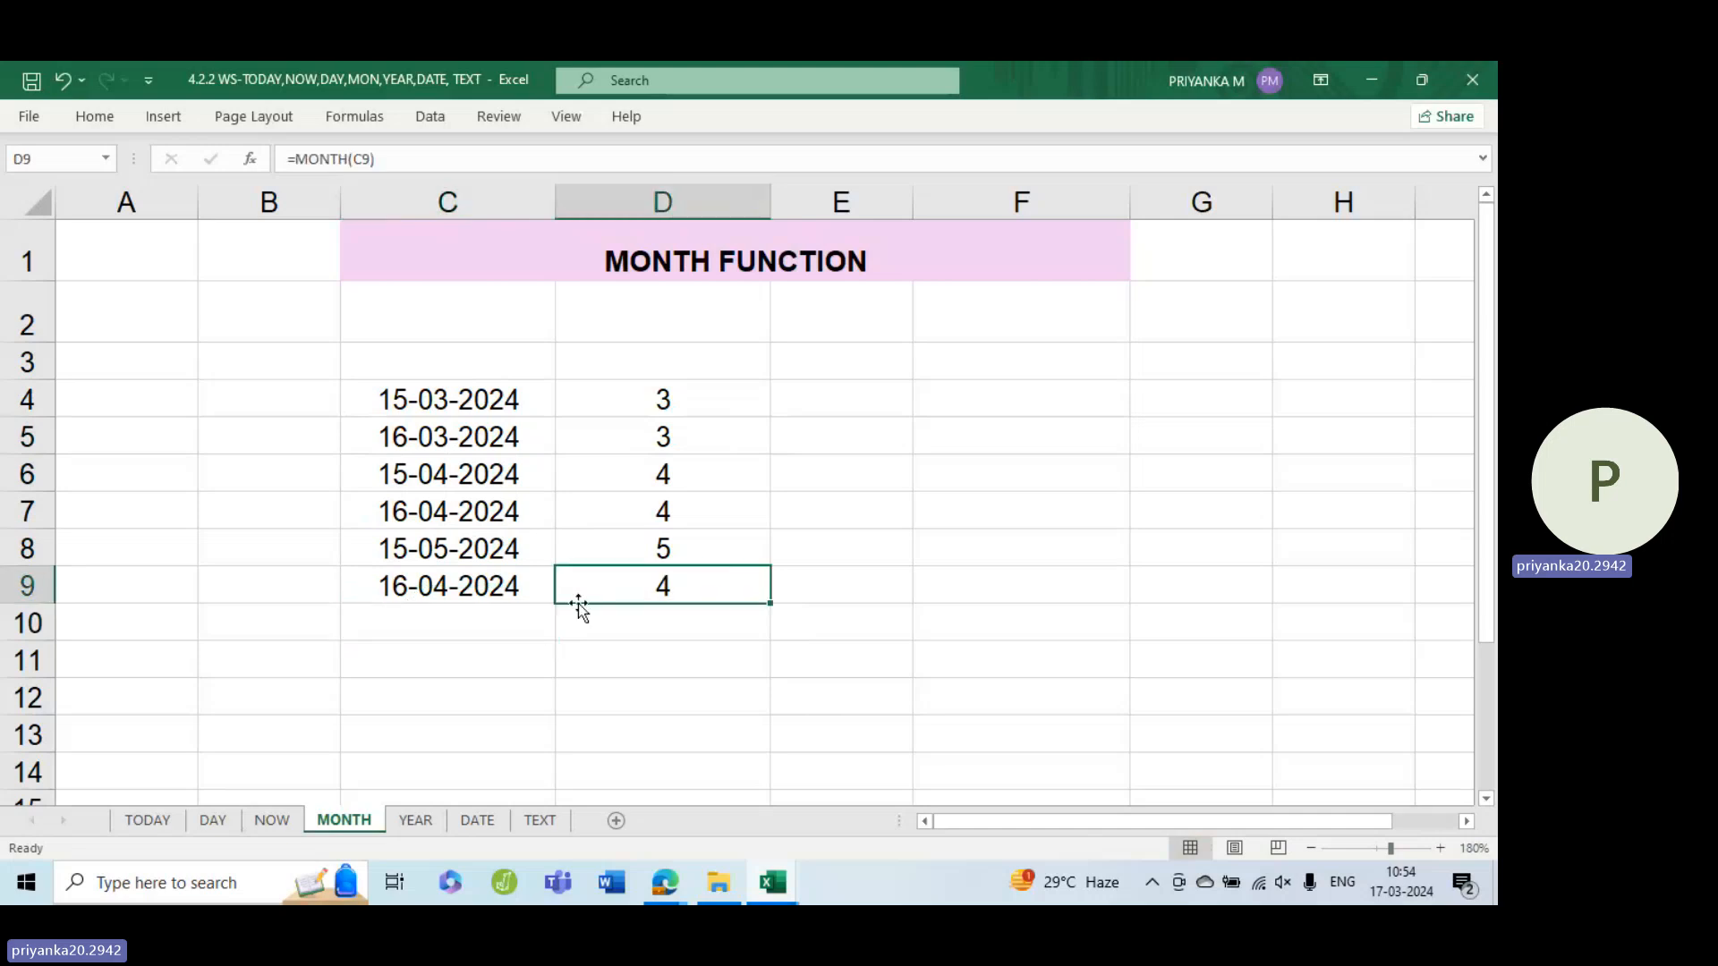
double_click(687, 413)
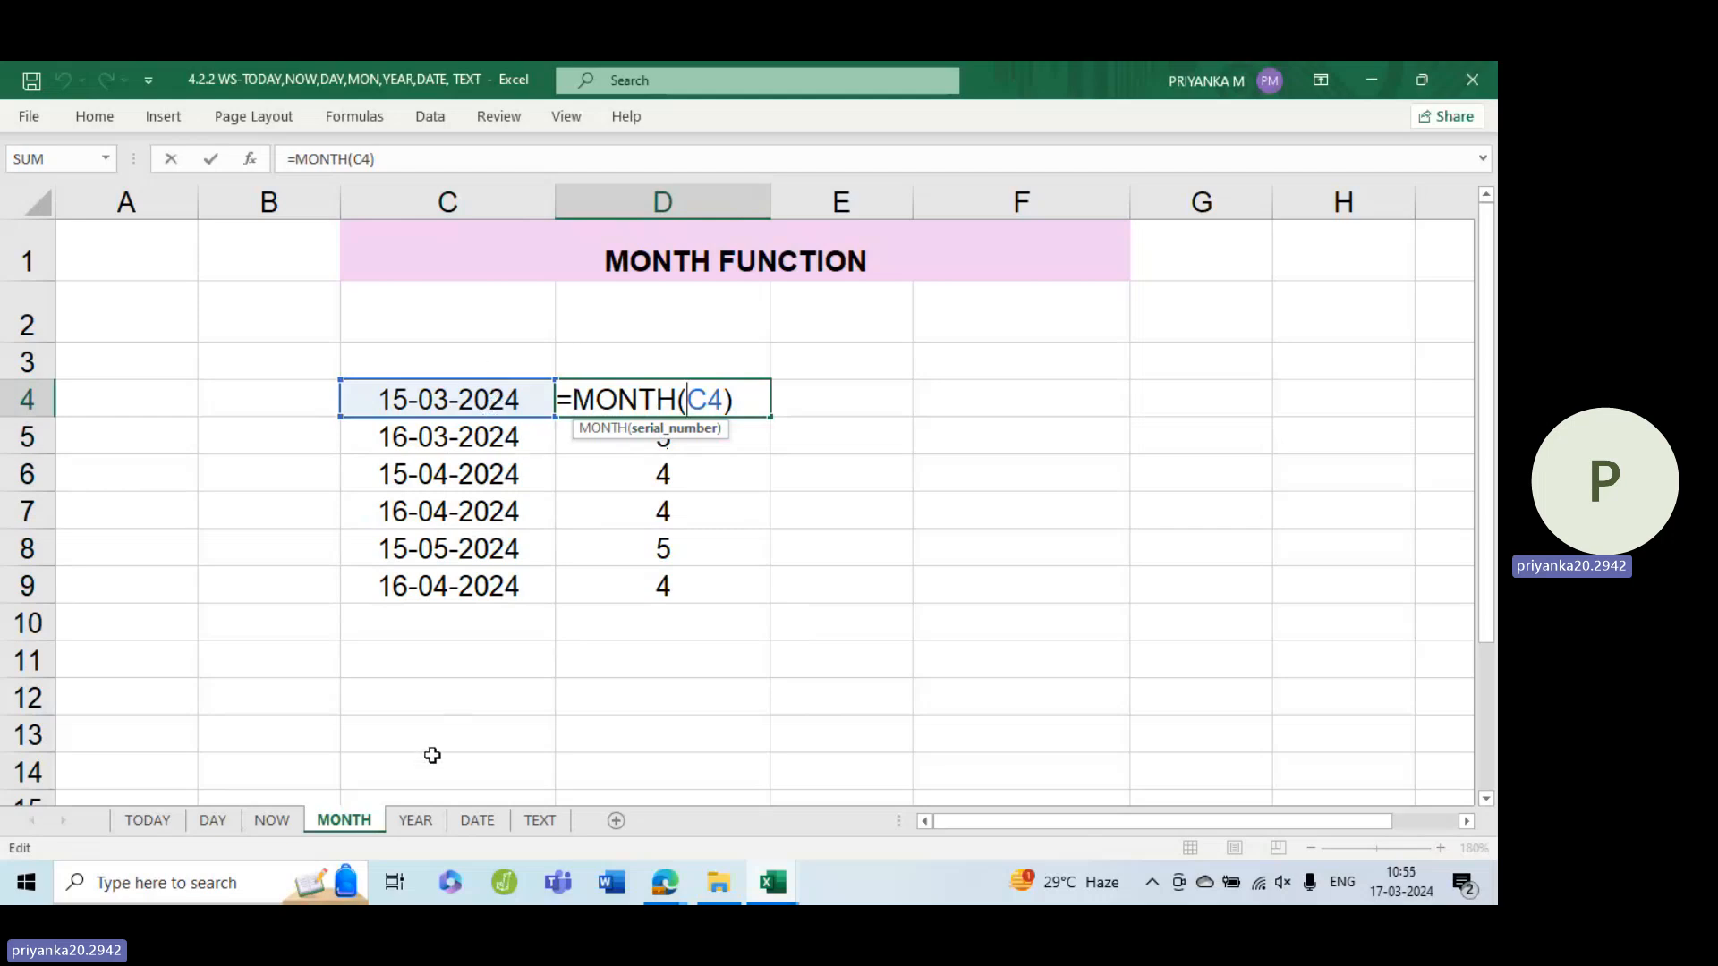
click(414, 820)
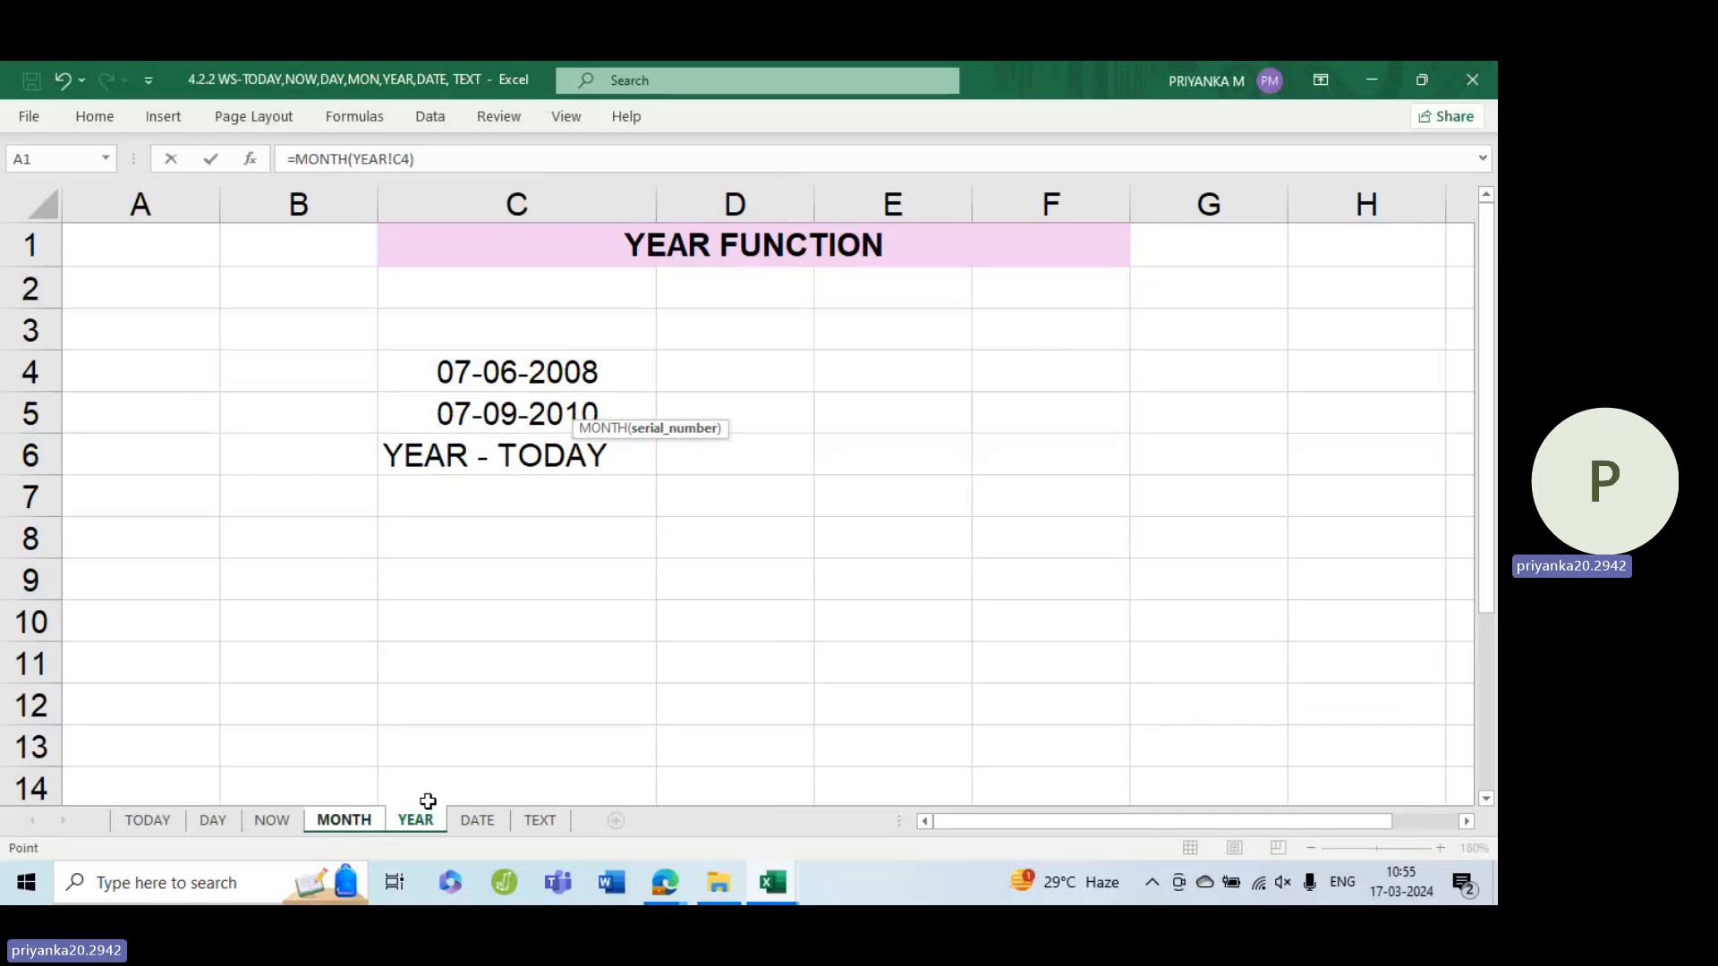
click(751, 380)
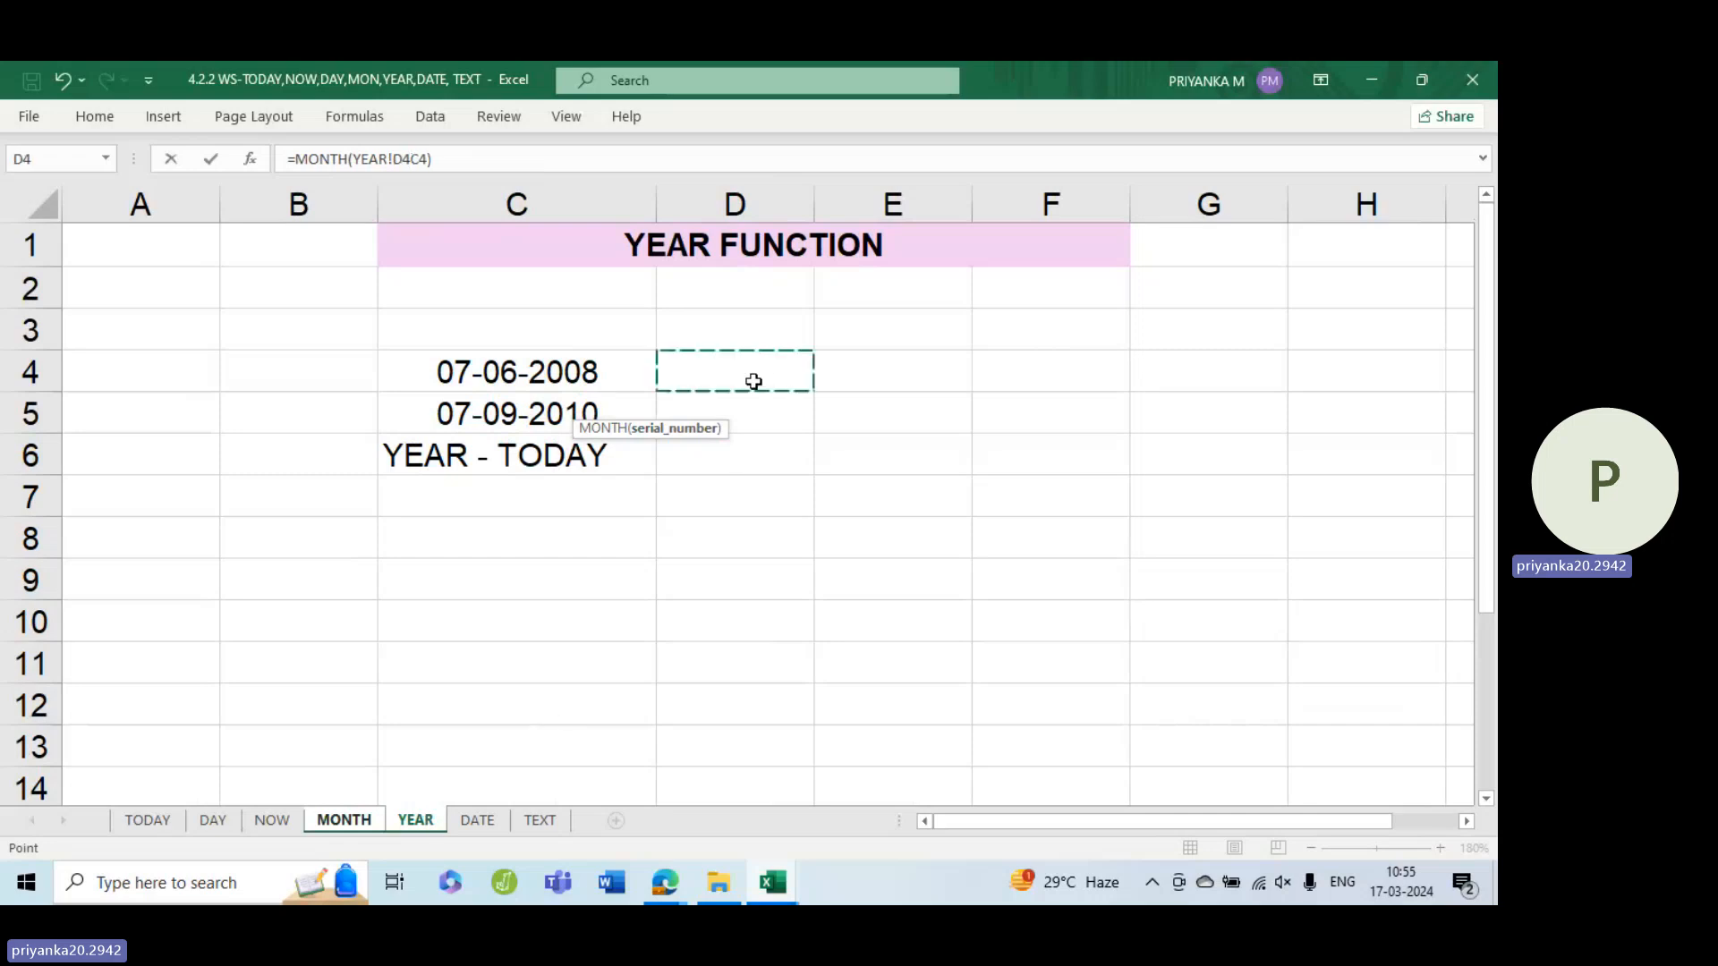
key(Escape)
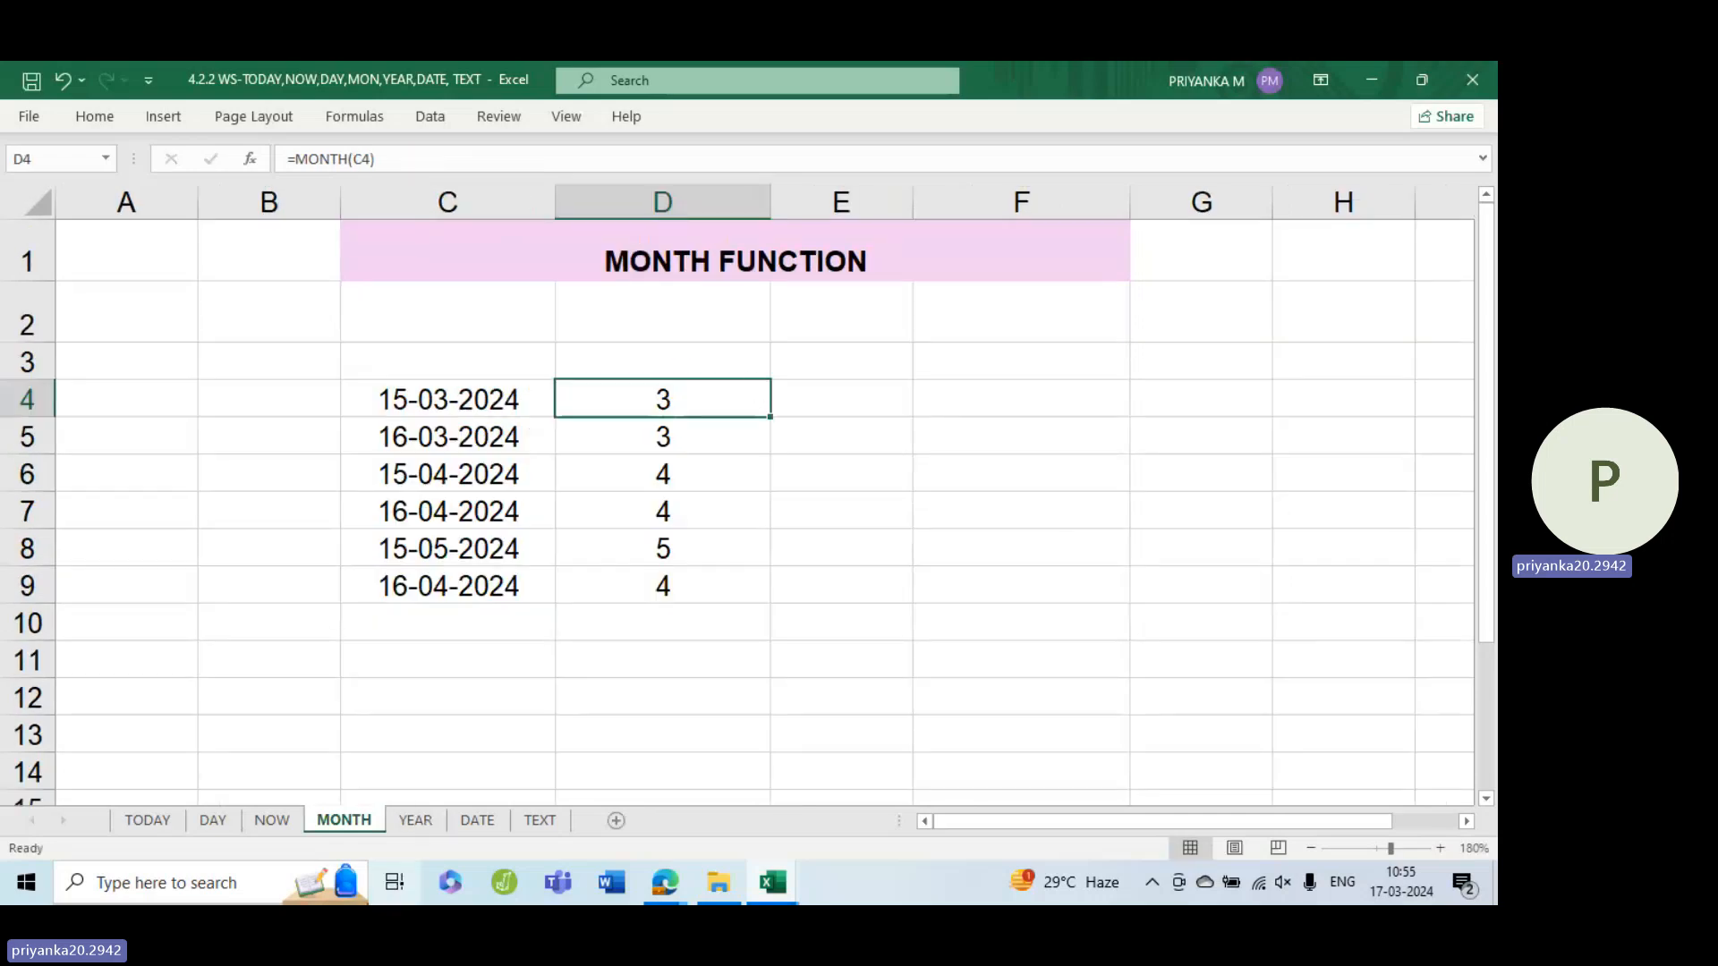
On the YEAR sheet, enter =YEAR(C4) in D4 and fill it down to D5
click(440, 820)
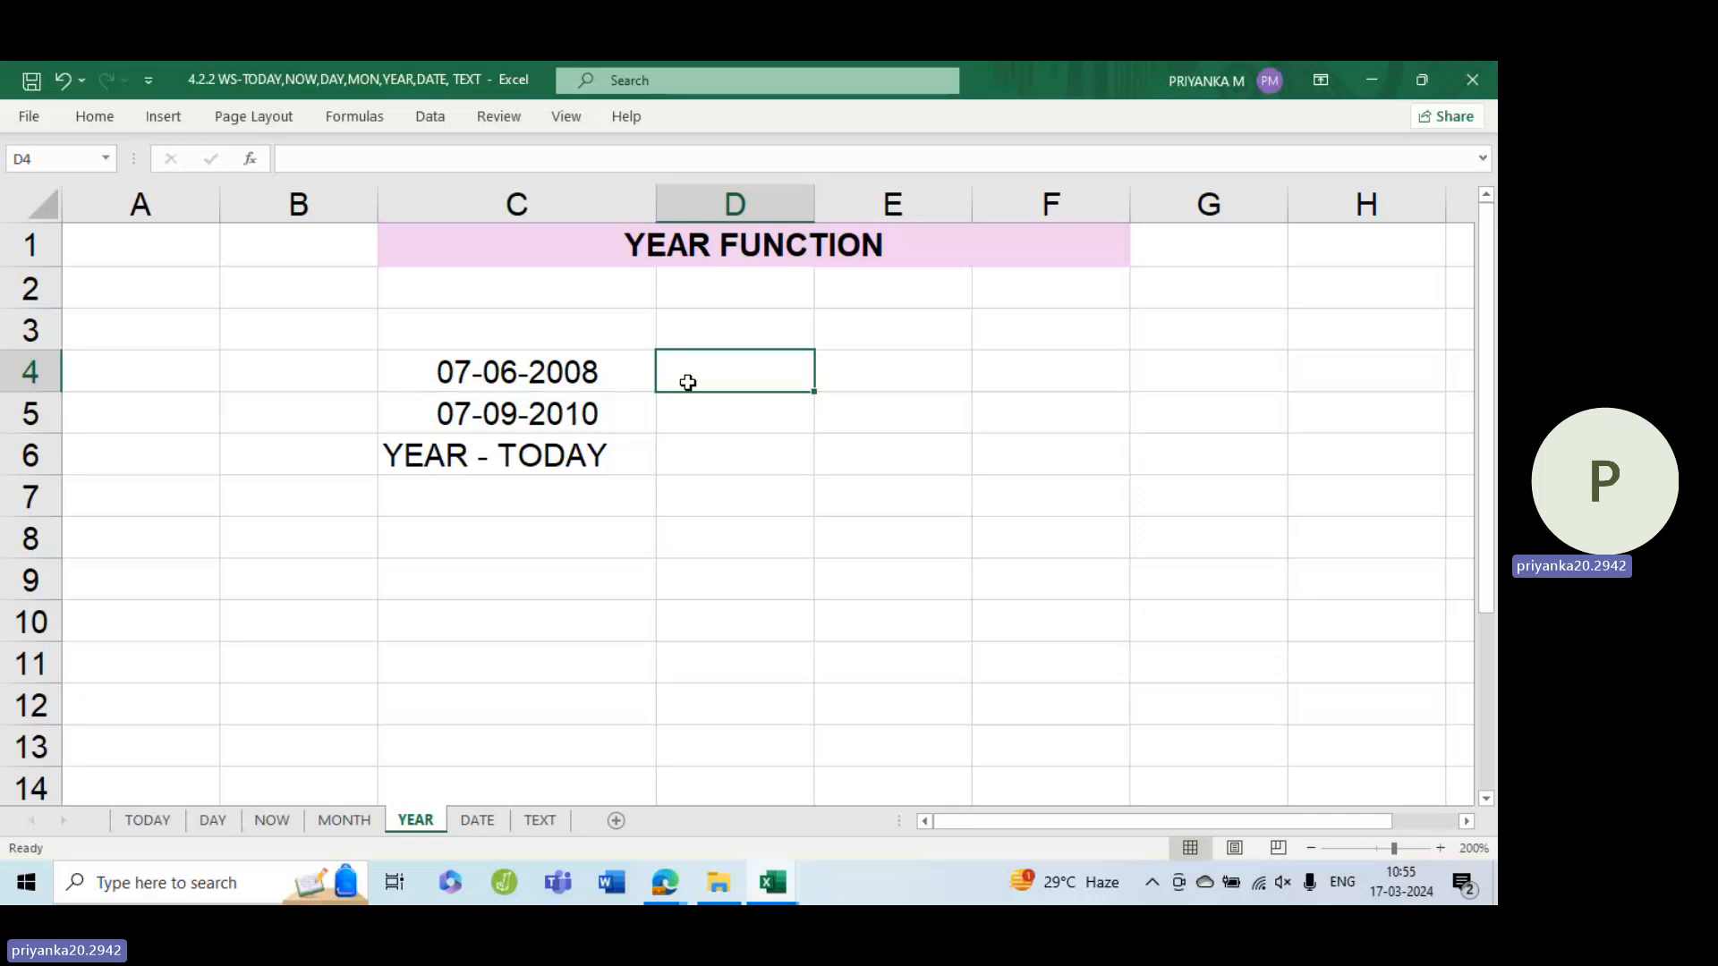
text(=year)
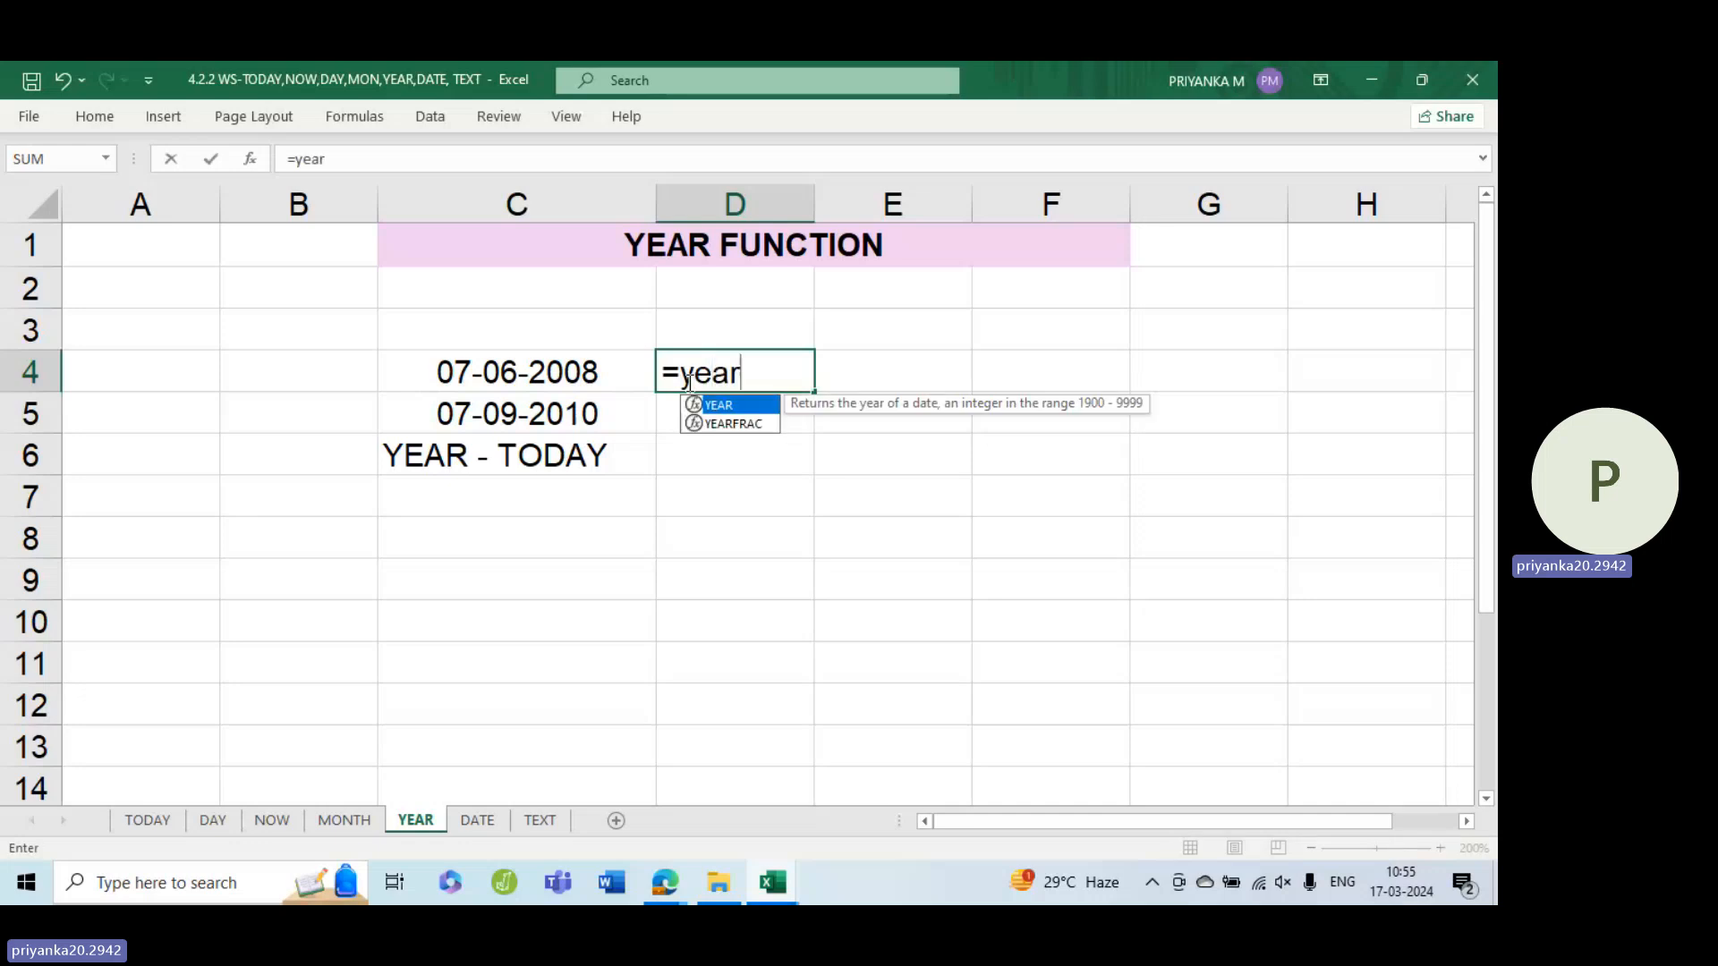
key(Tab)
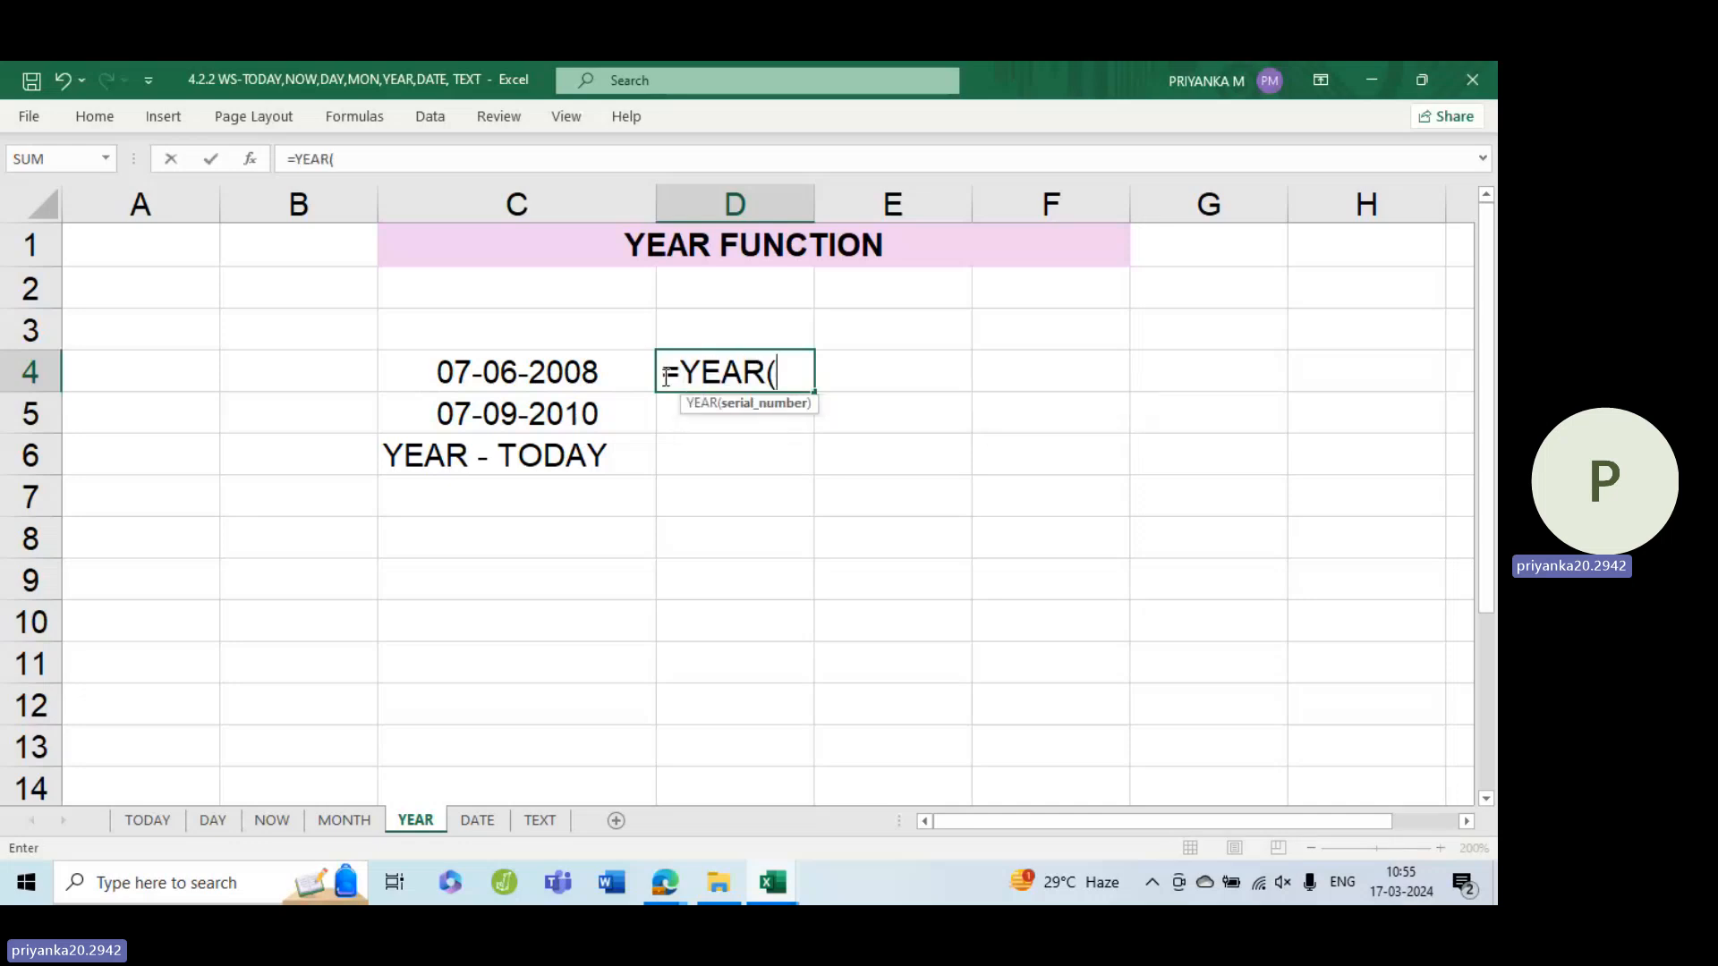
click(535, 370)
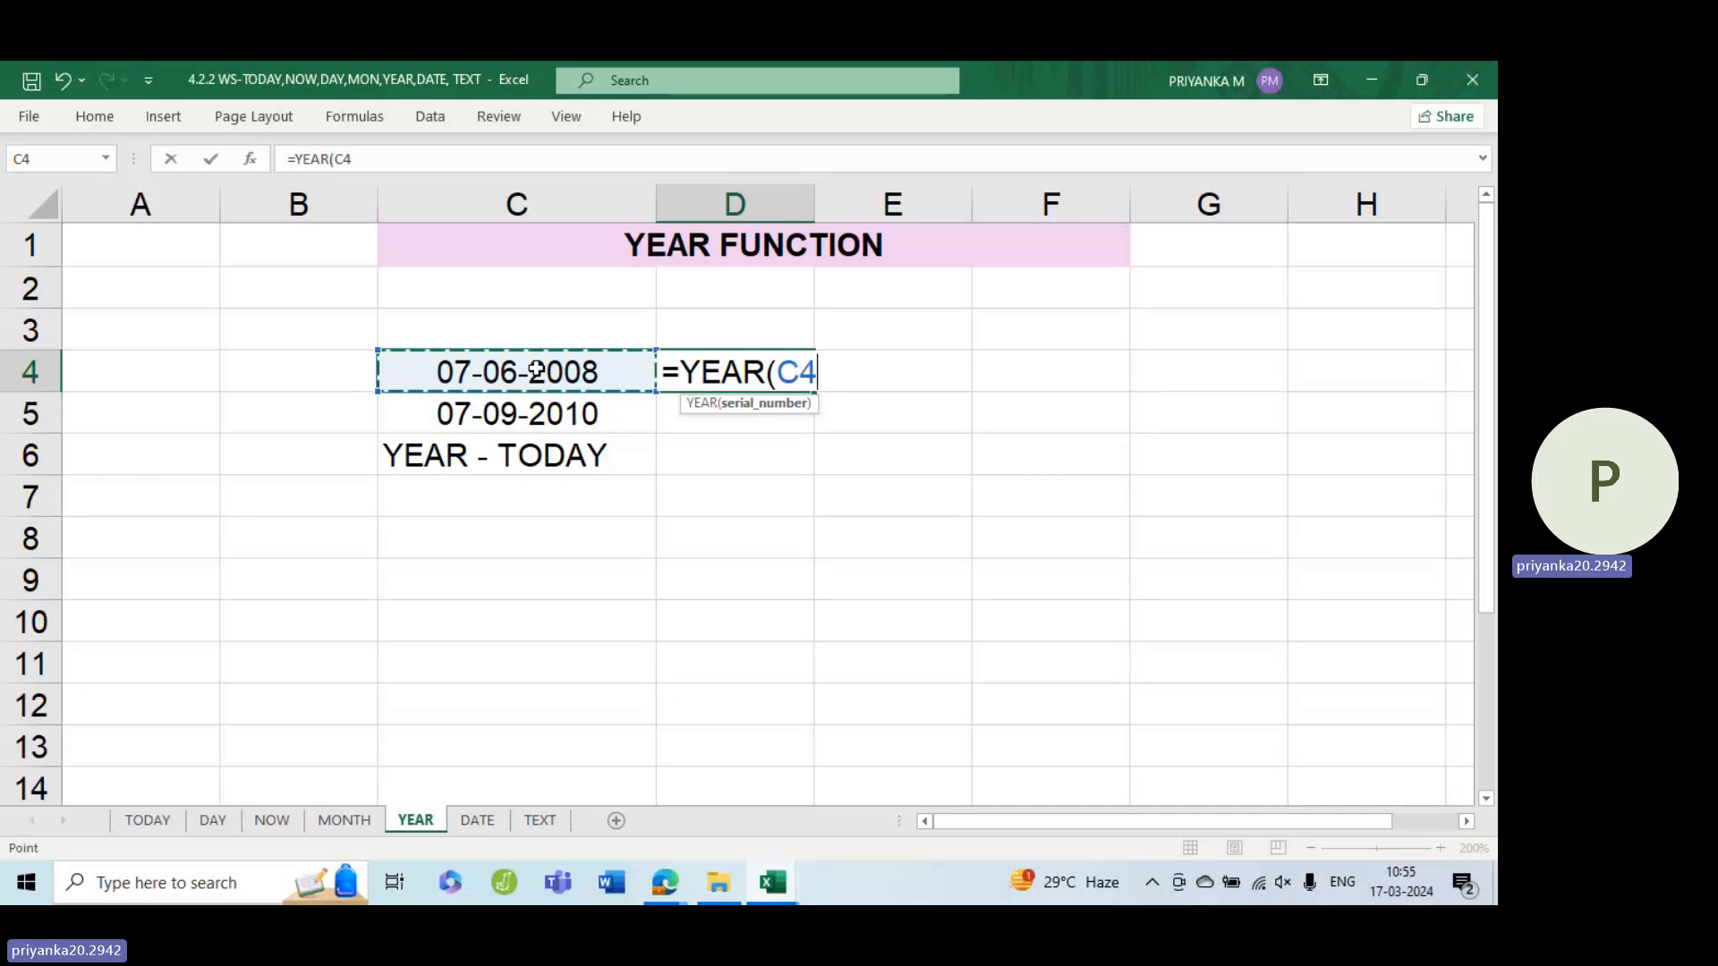
text())
key(Return)
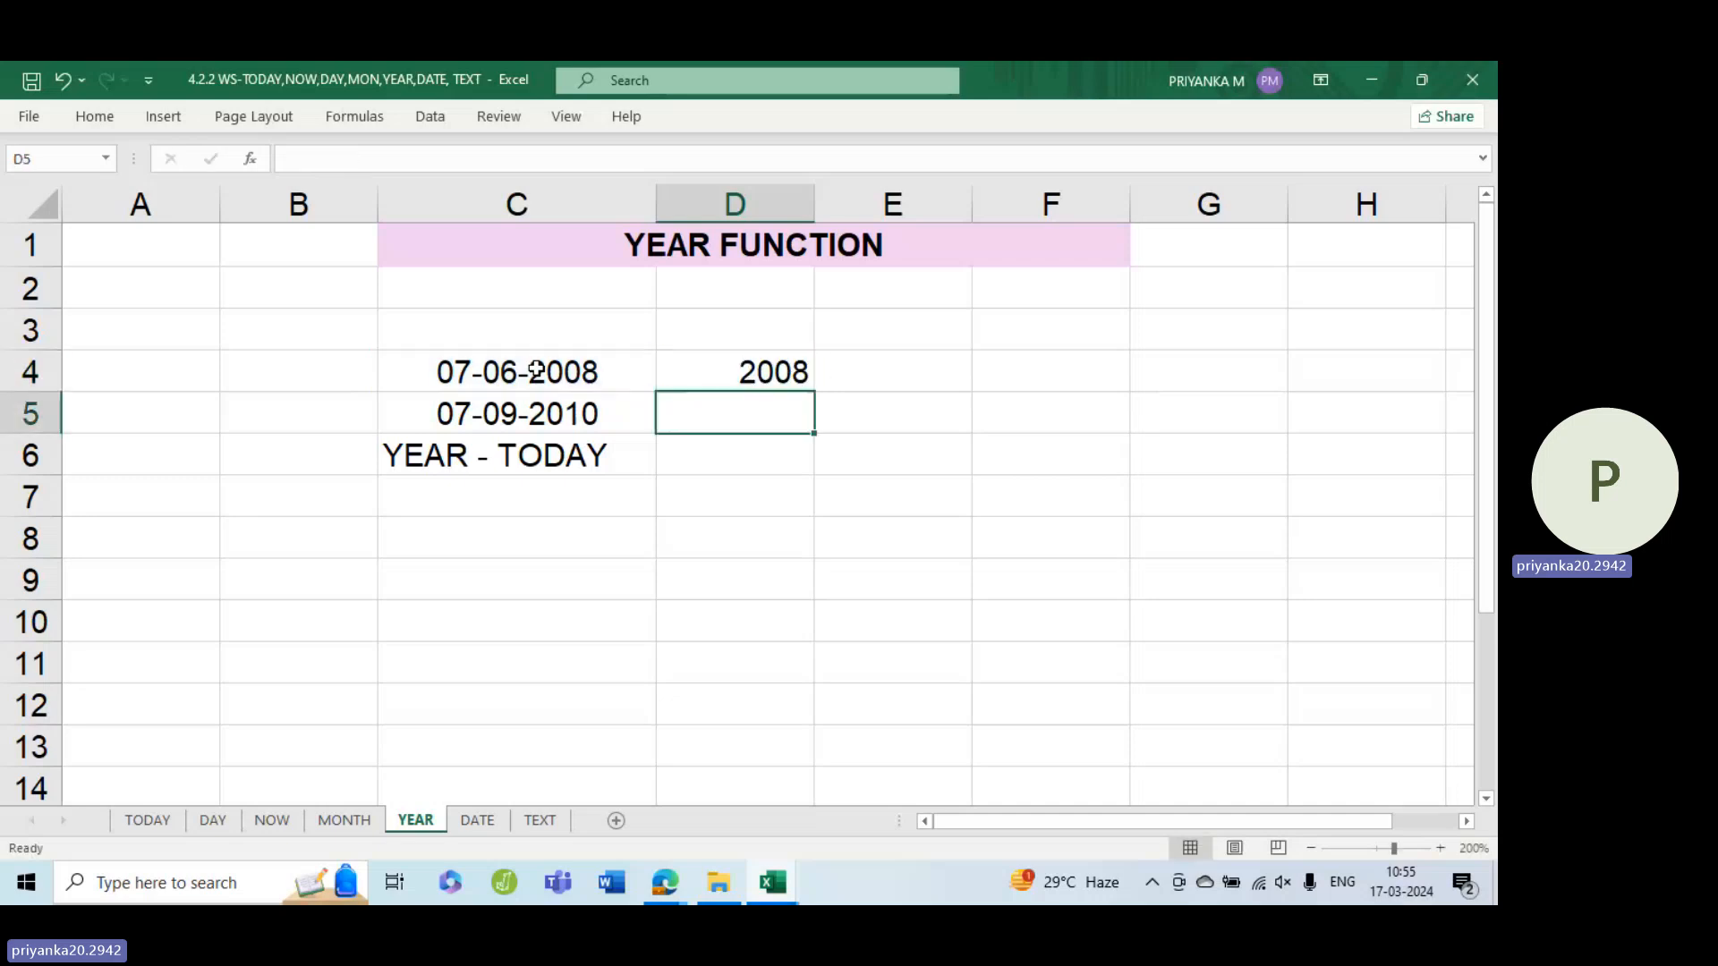
click(779, 373)
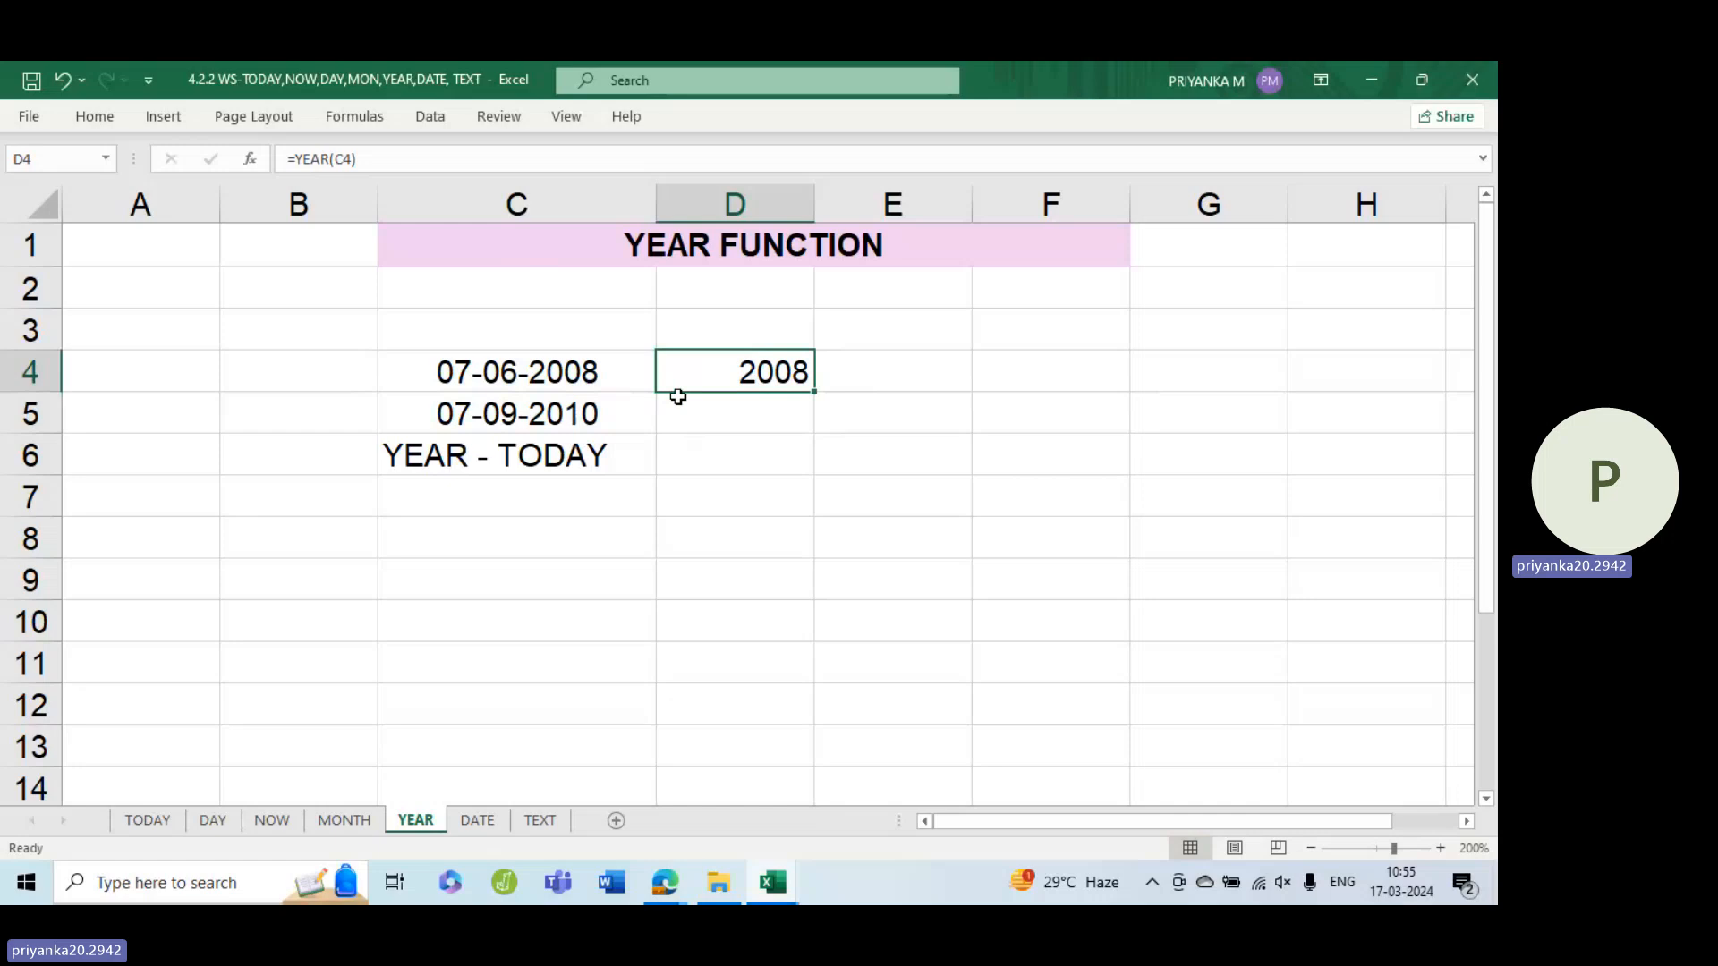
drag(813, 391, 802, 427)
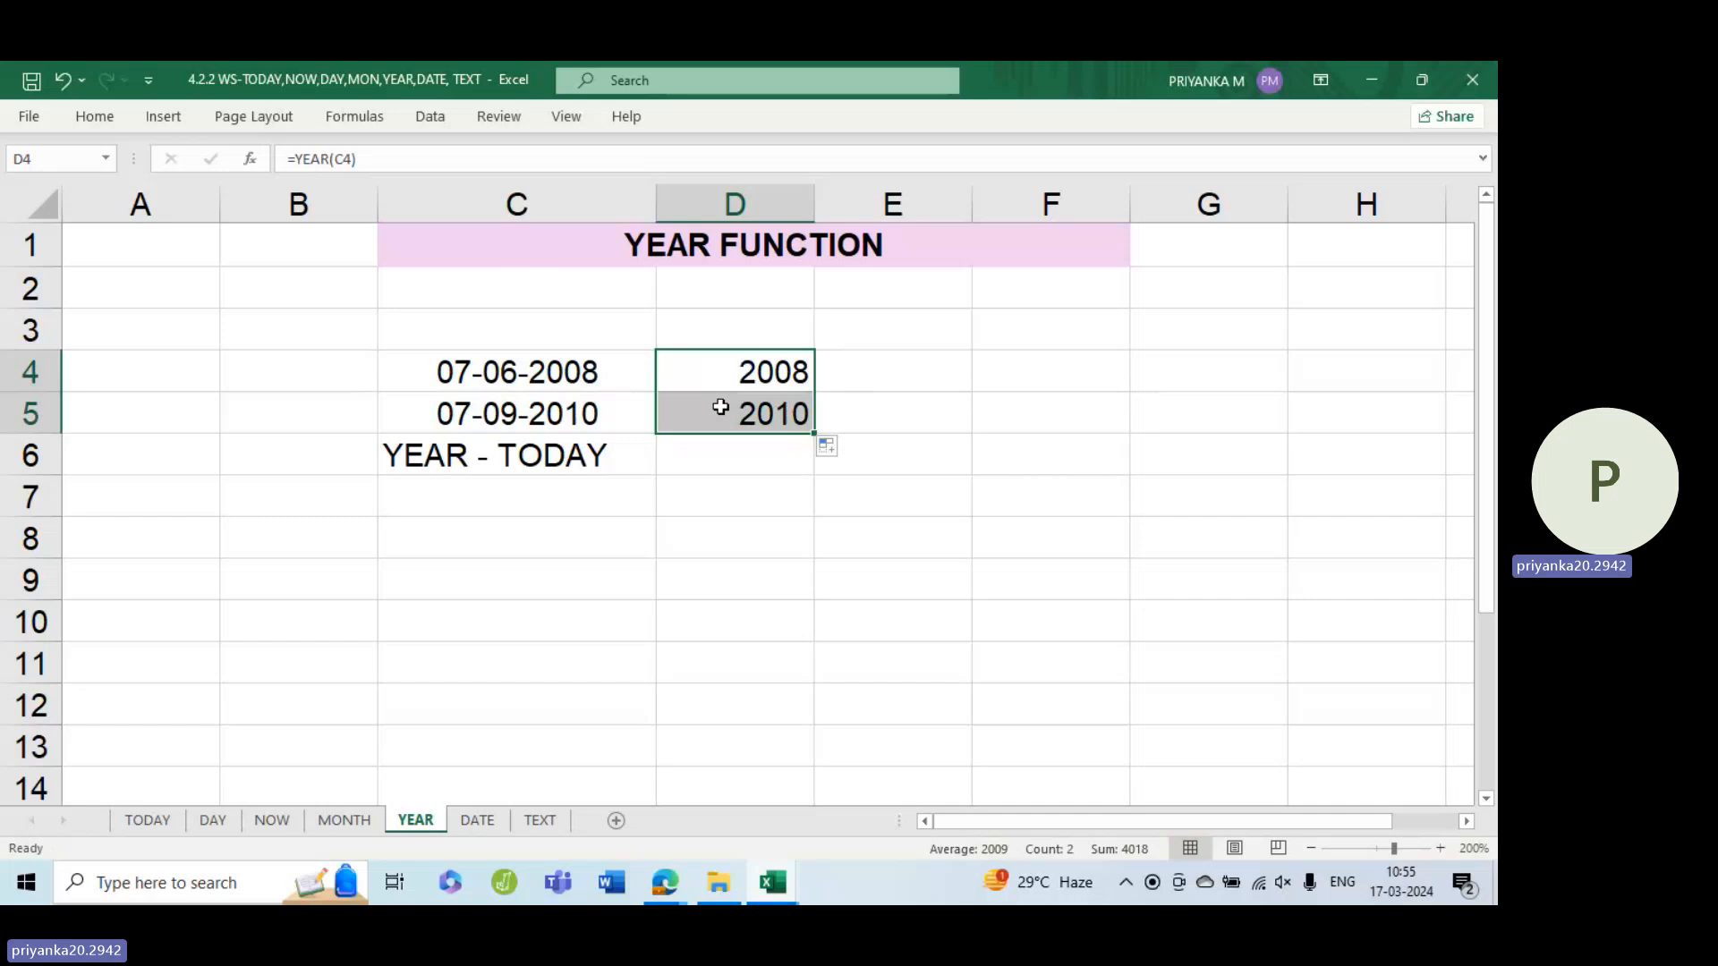
Enter =YEAR(TODAY()) in D6 to get the current year
click(735, 444)
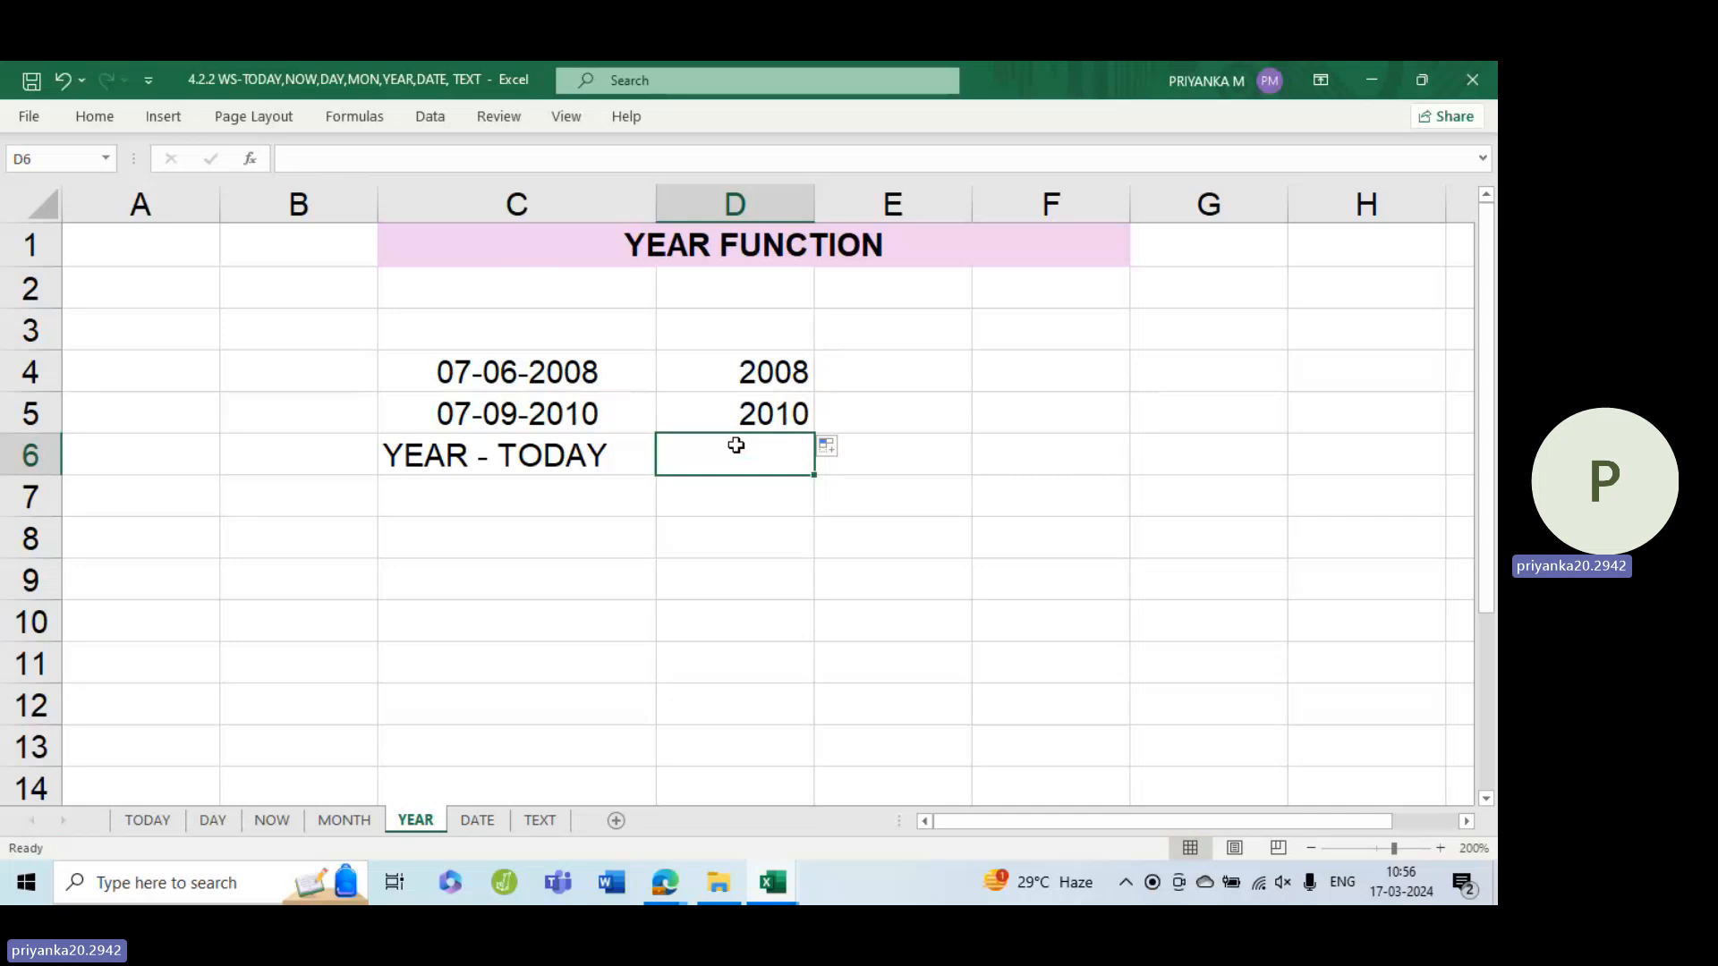
text(=)
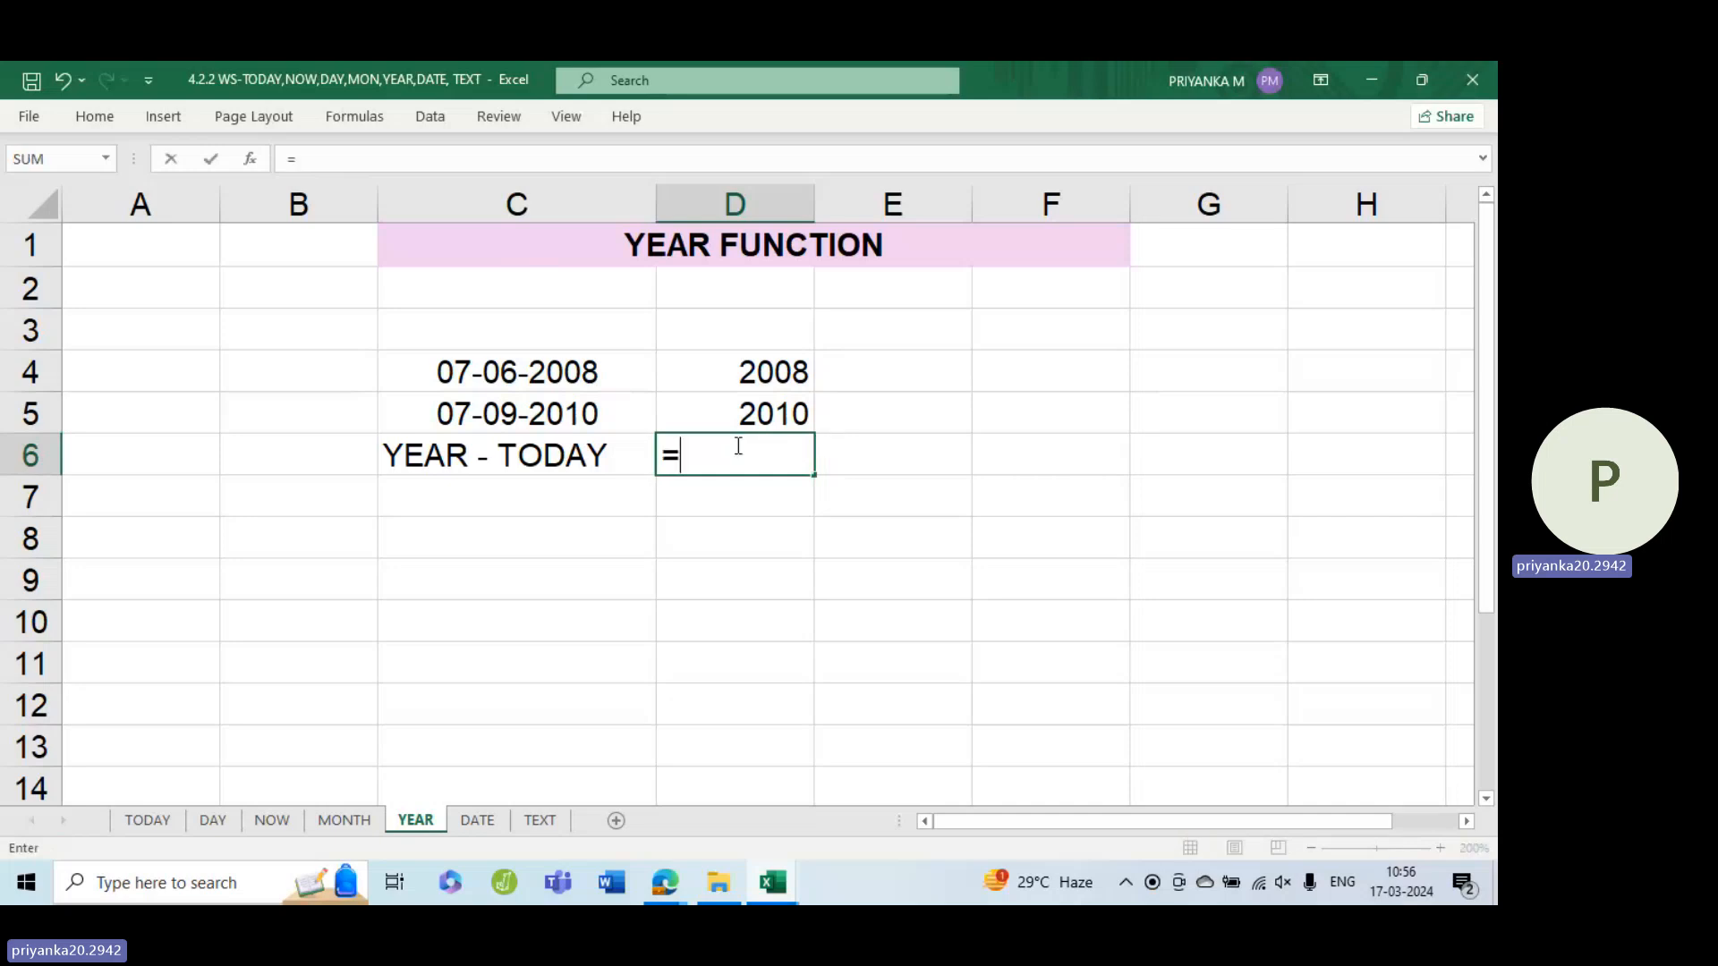
text(year)
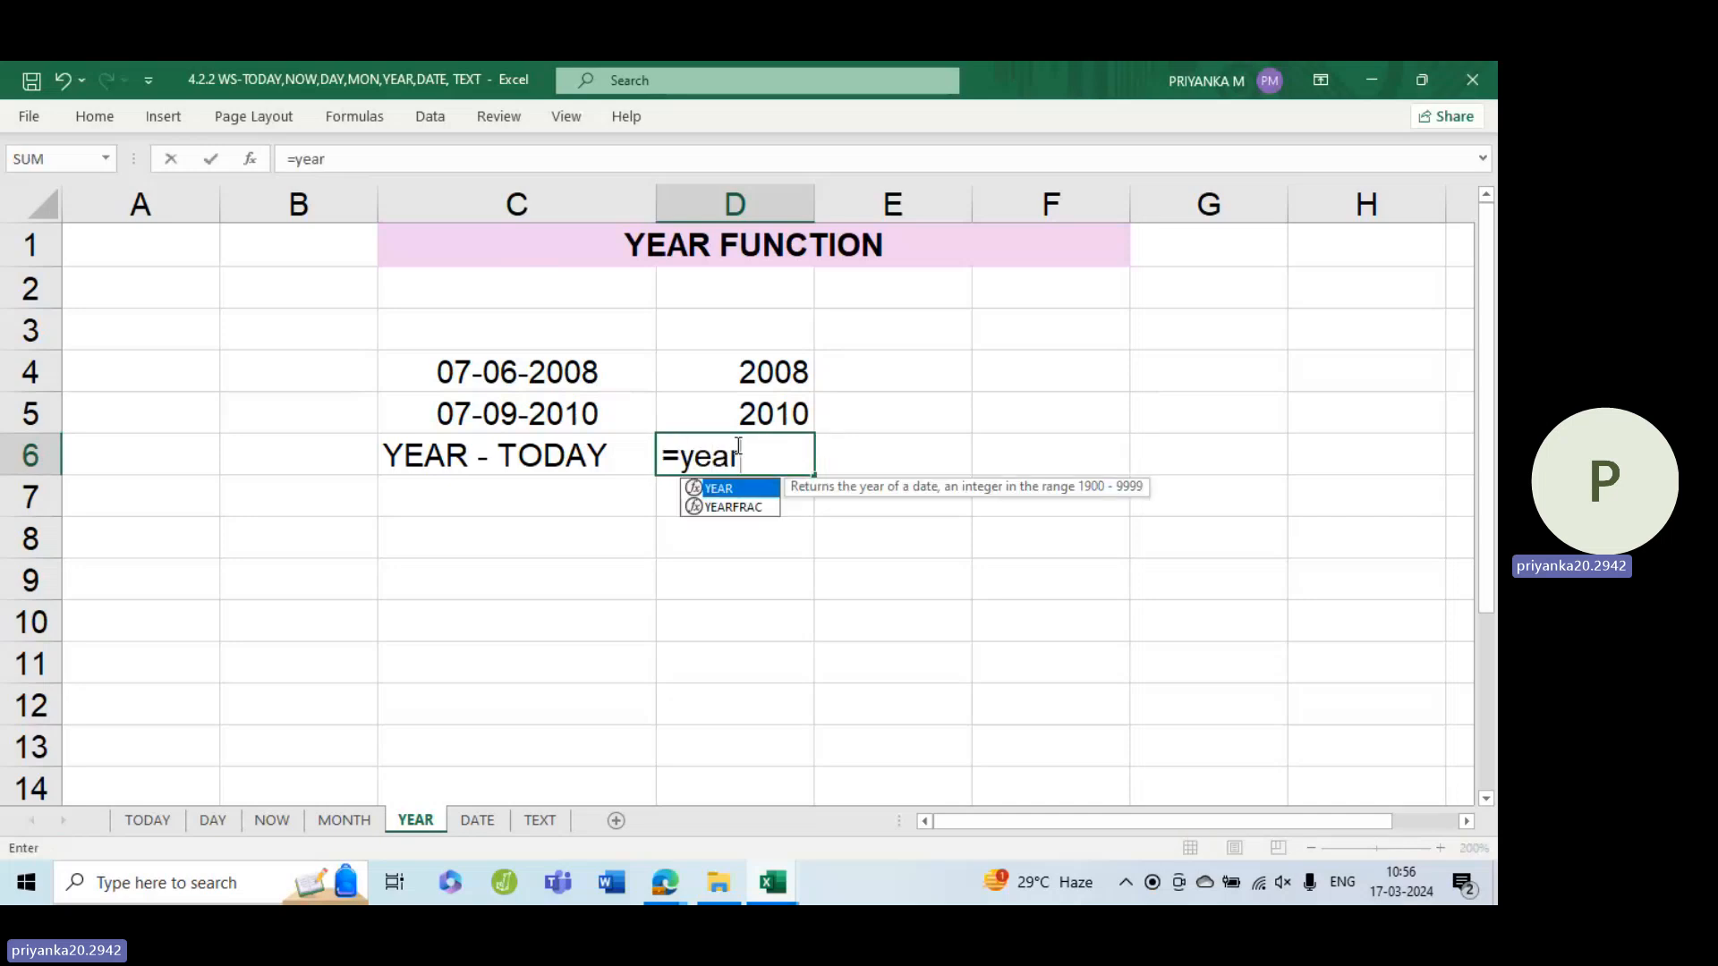
key(Tab)
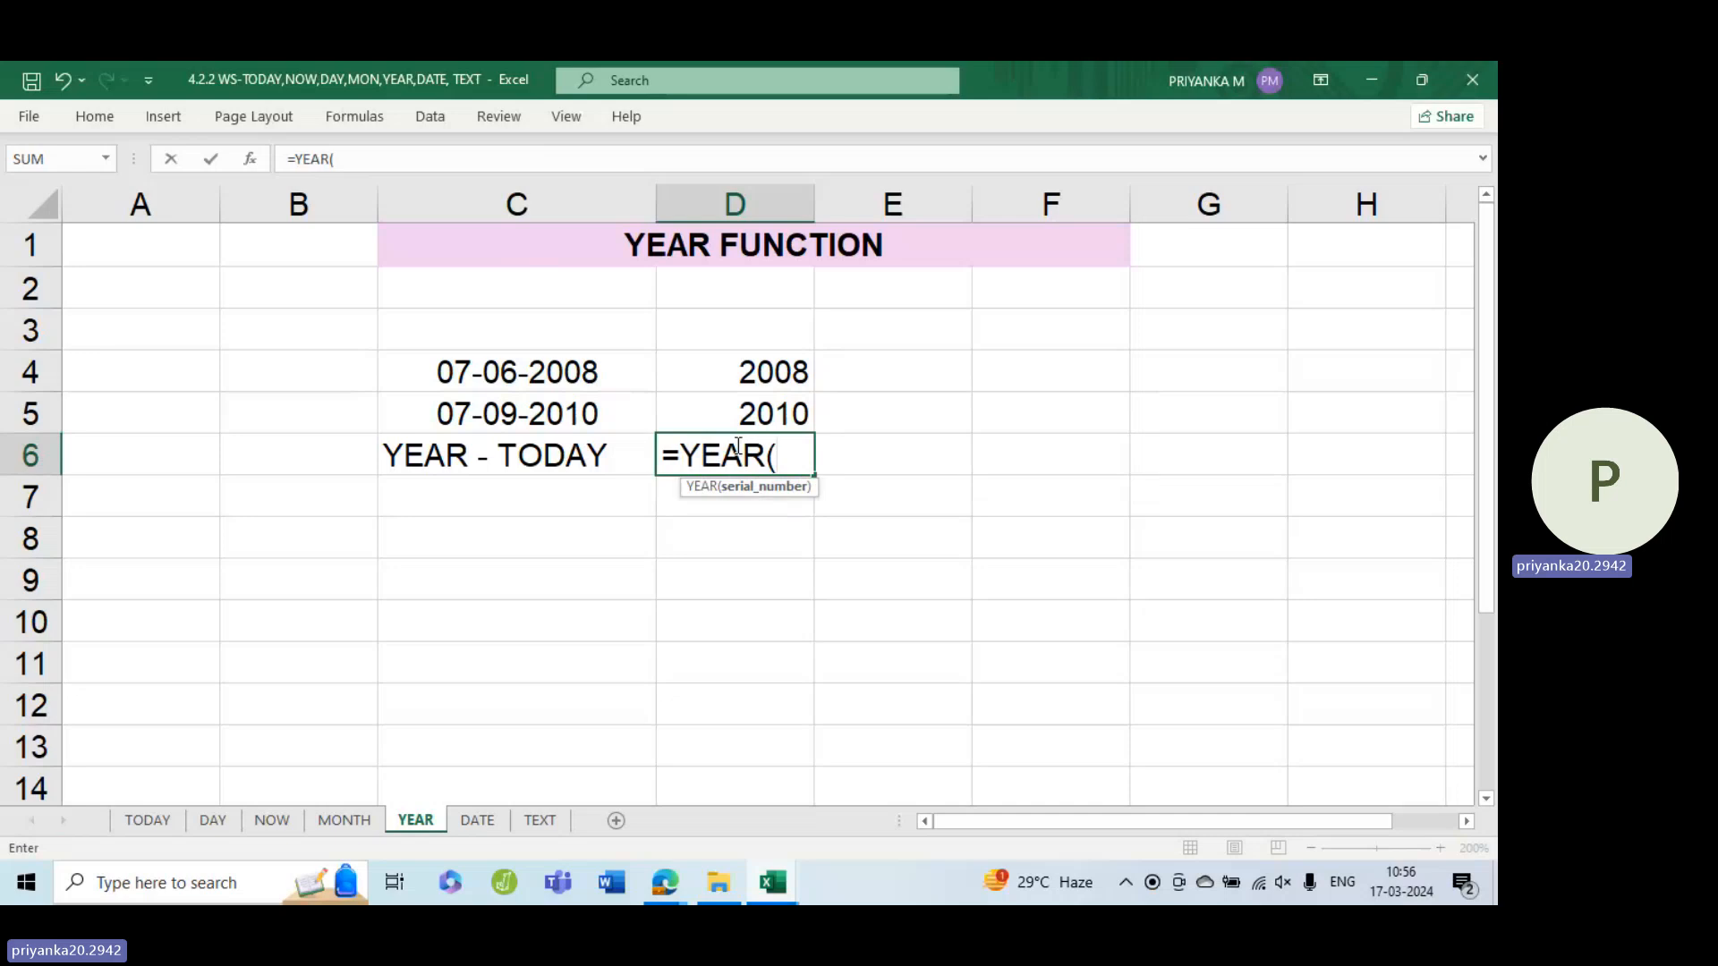
text(today)
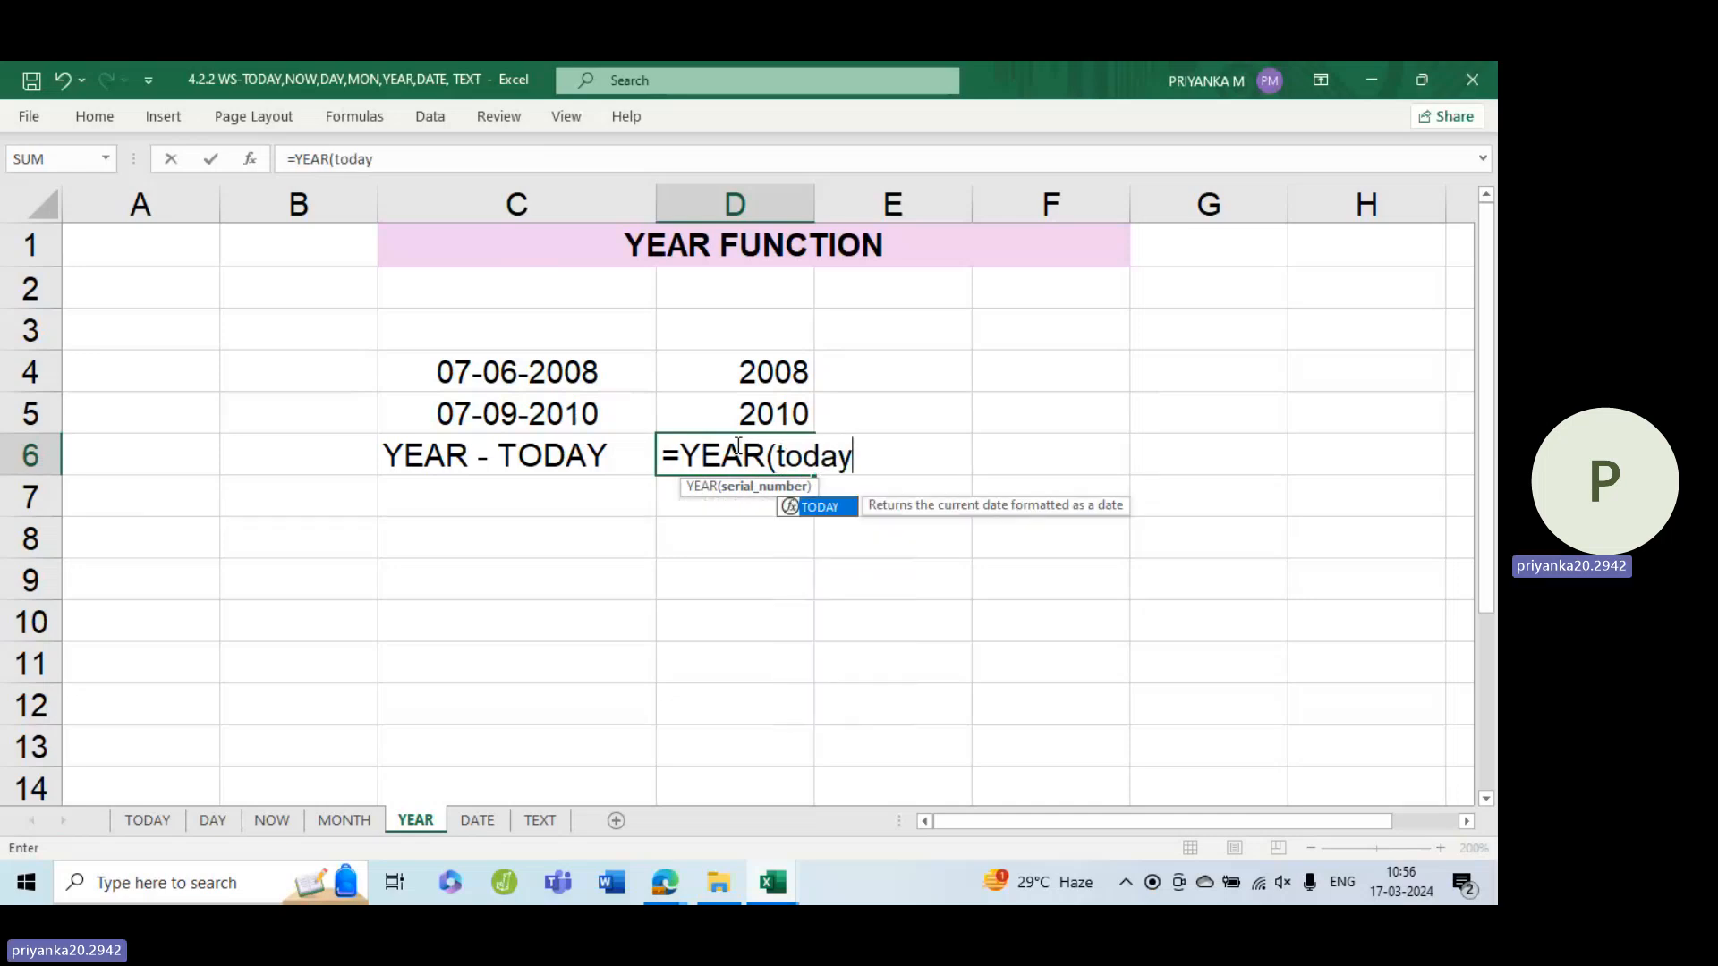
key(Tab)
text()))
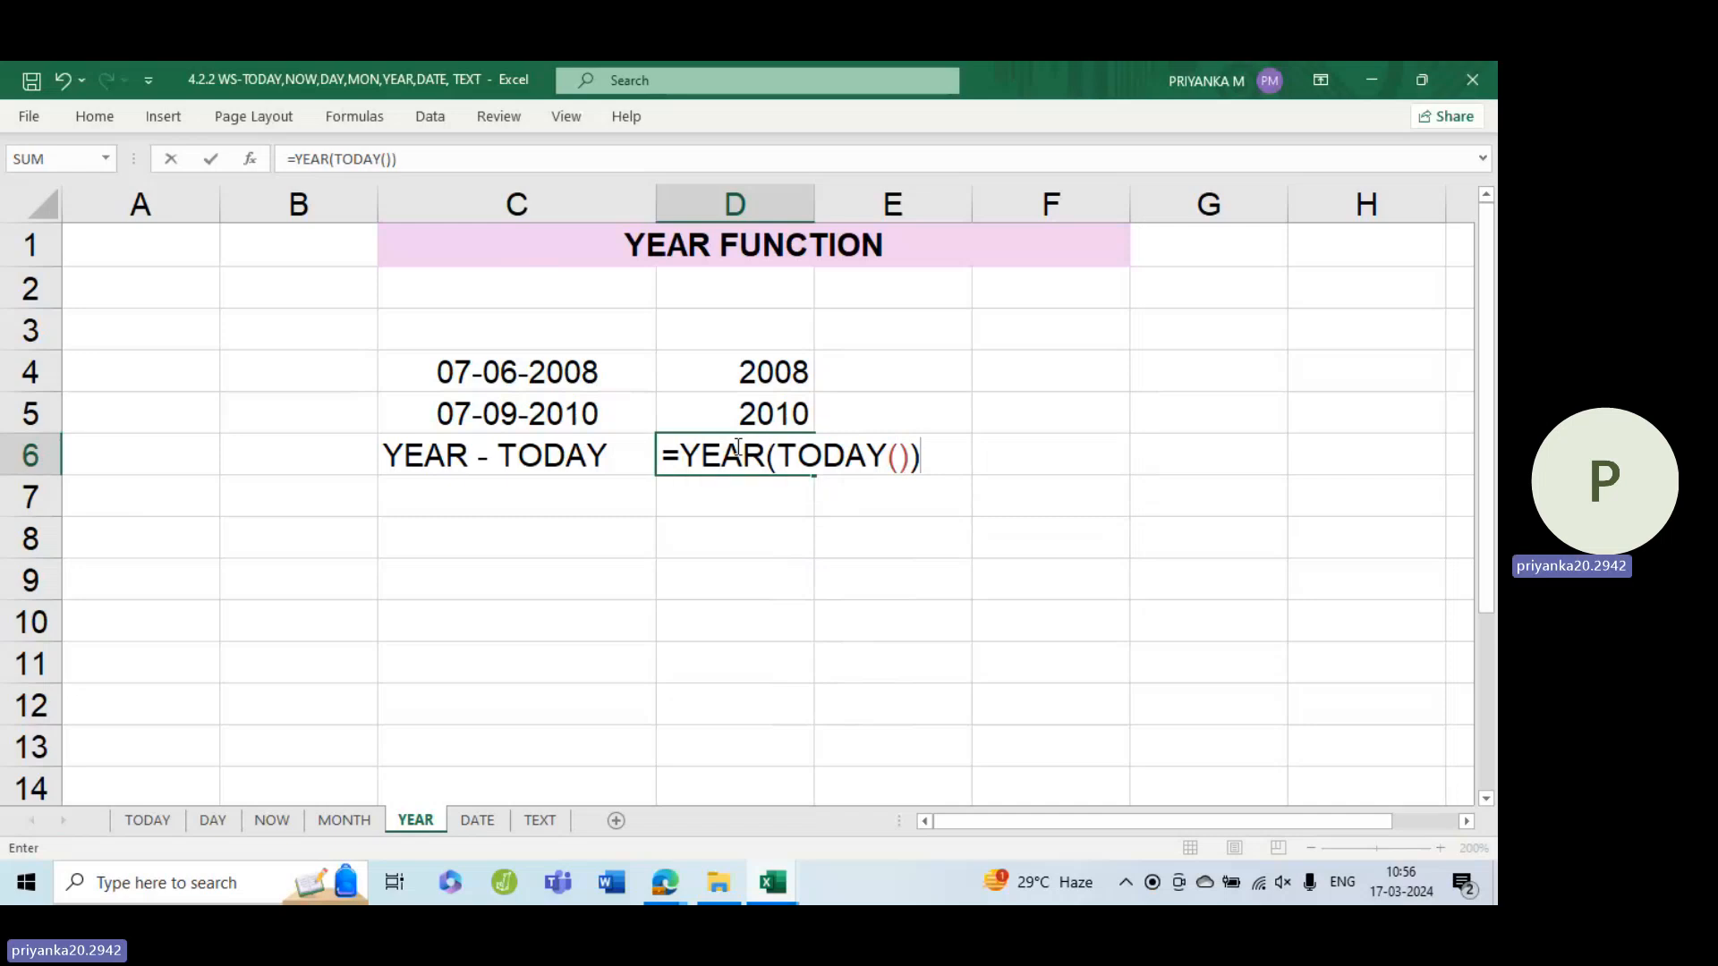
key(Return)
click(735, 447)
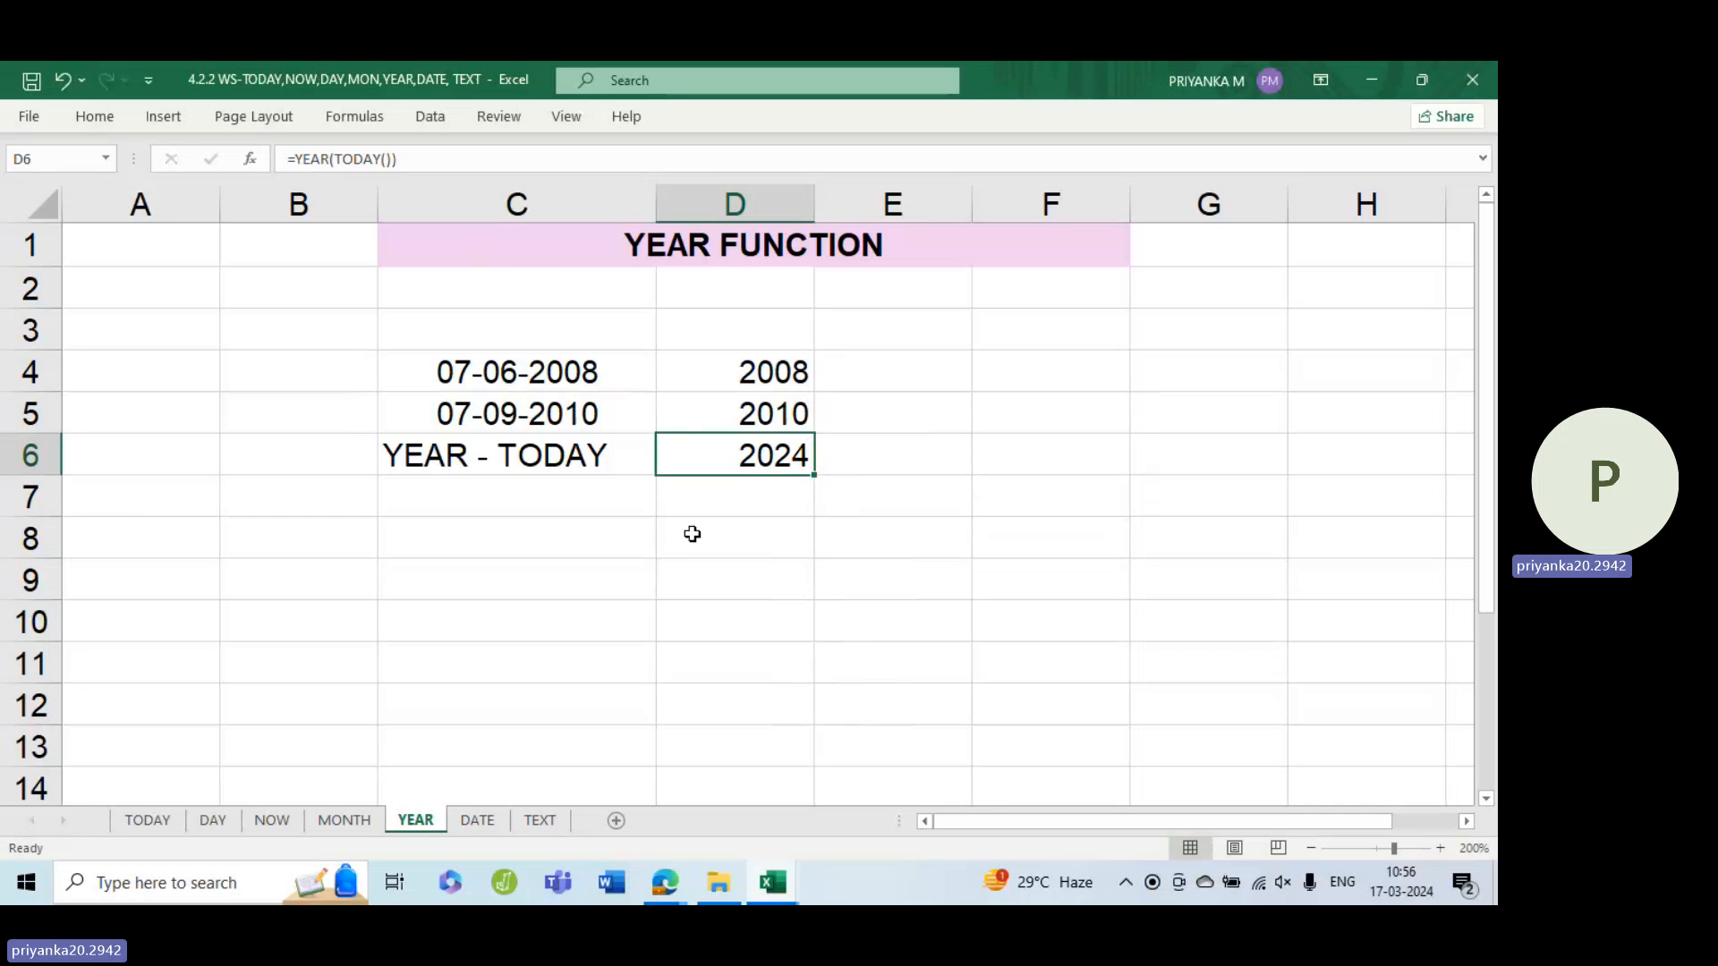
On the DATE sheet, enter =DATE(2019,7,19) in C4
click(479, 820)
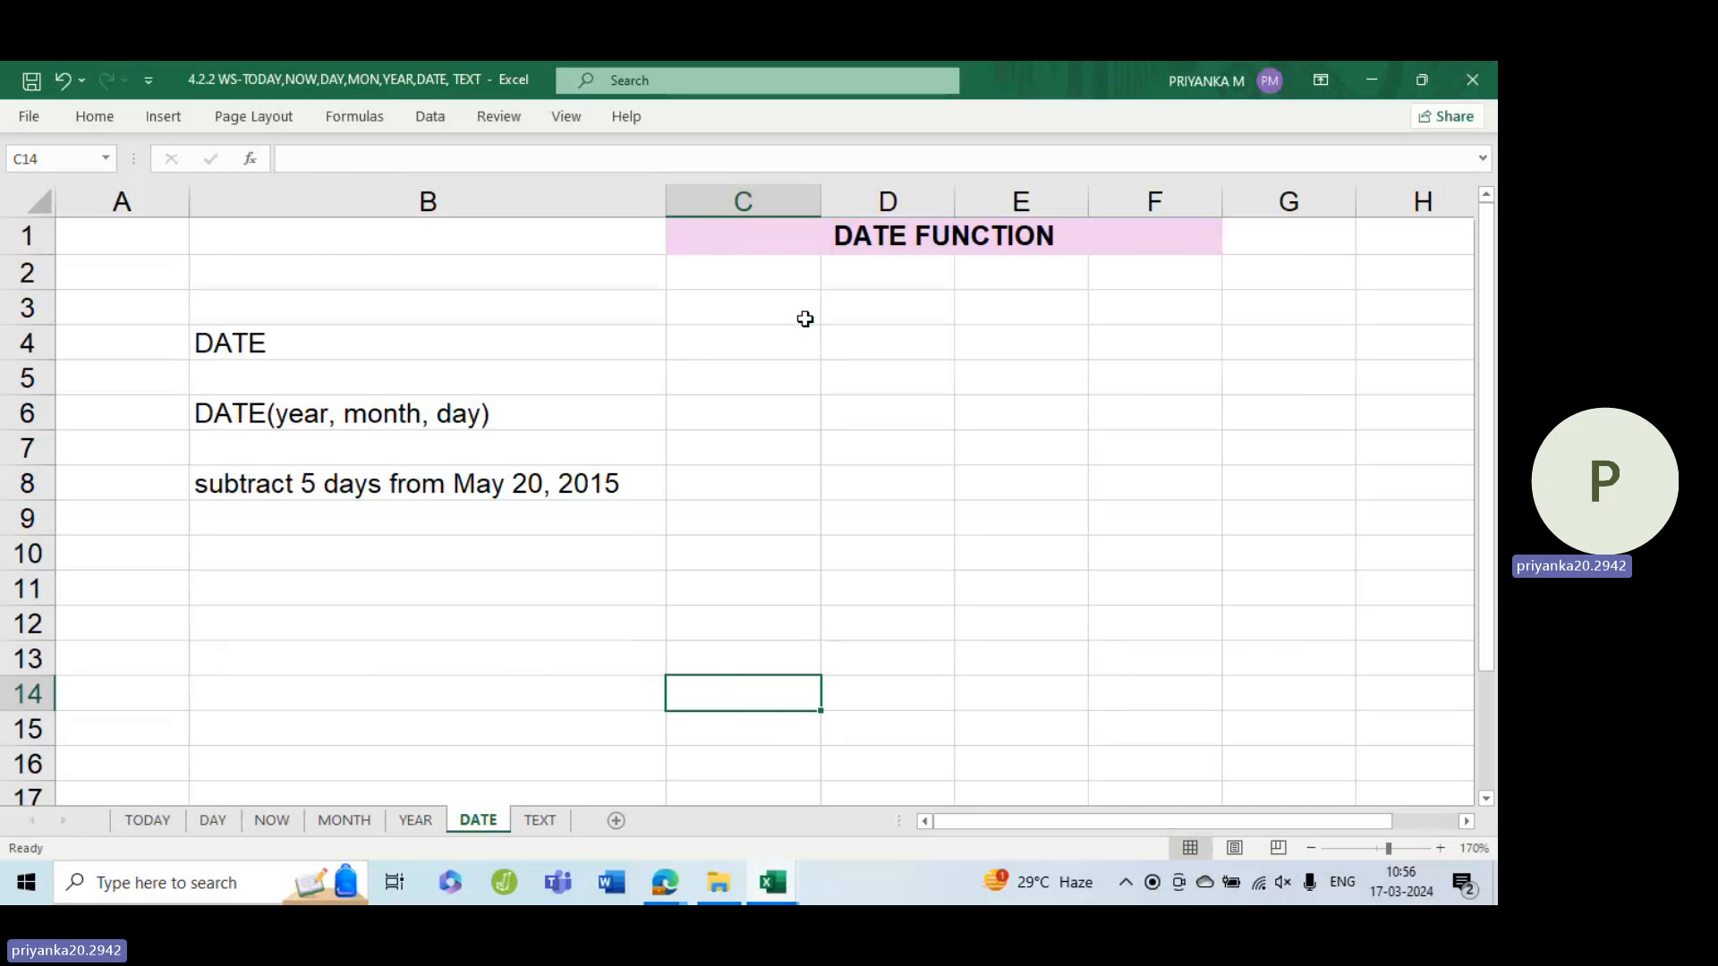
click(776, 346)
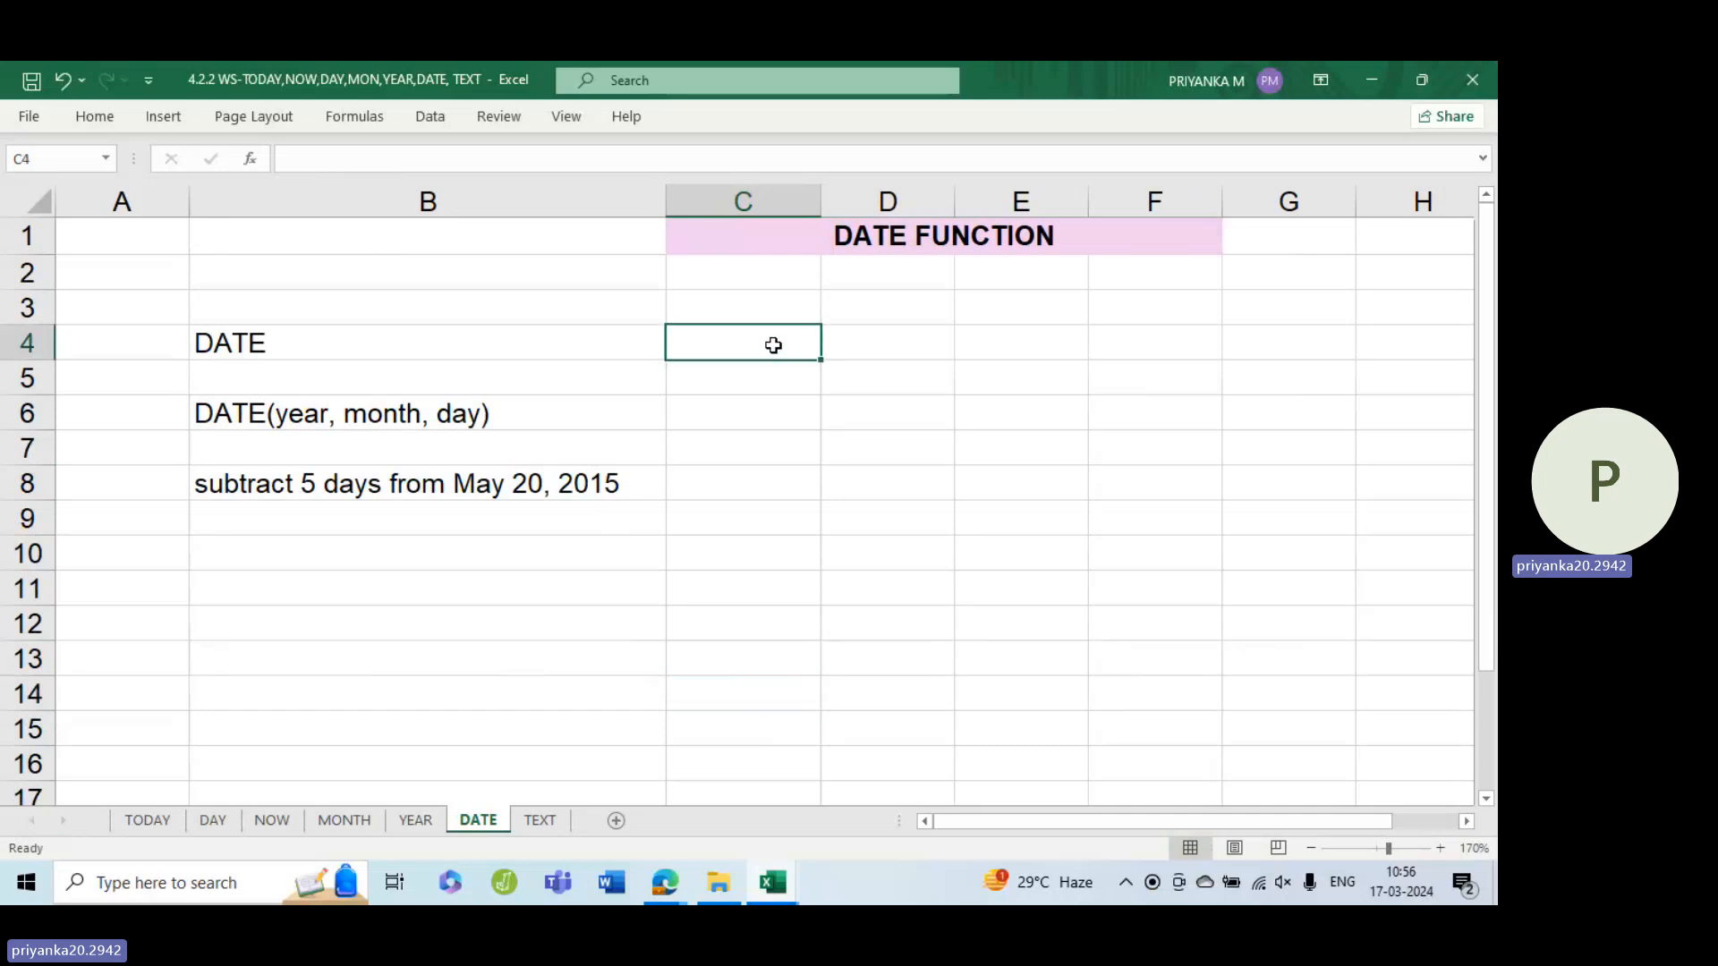
click(300, 413)
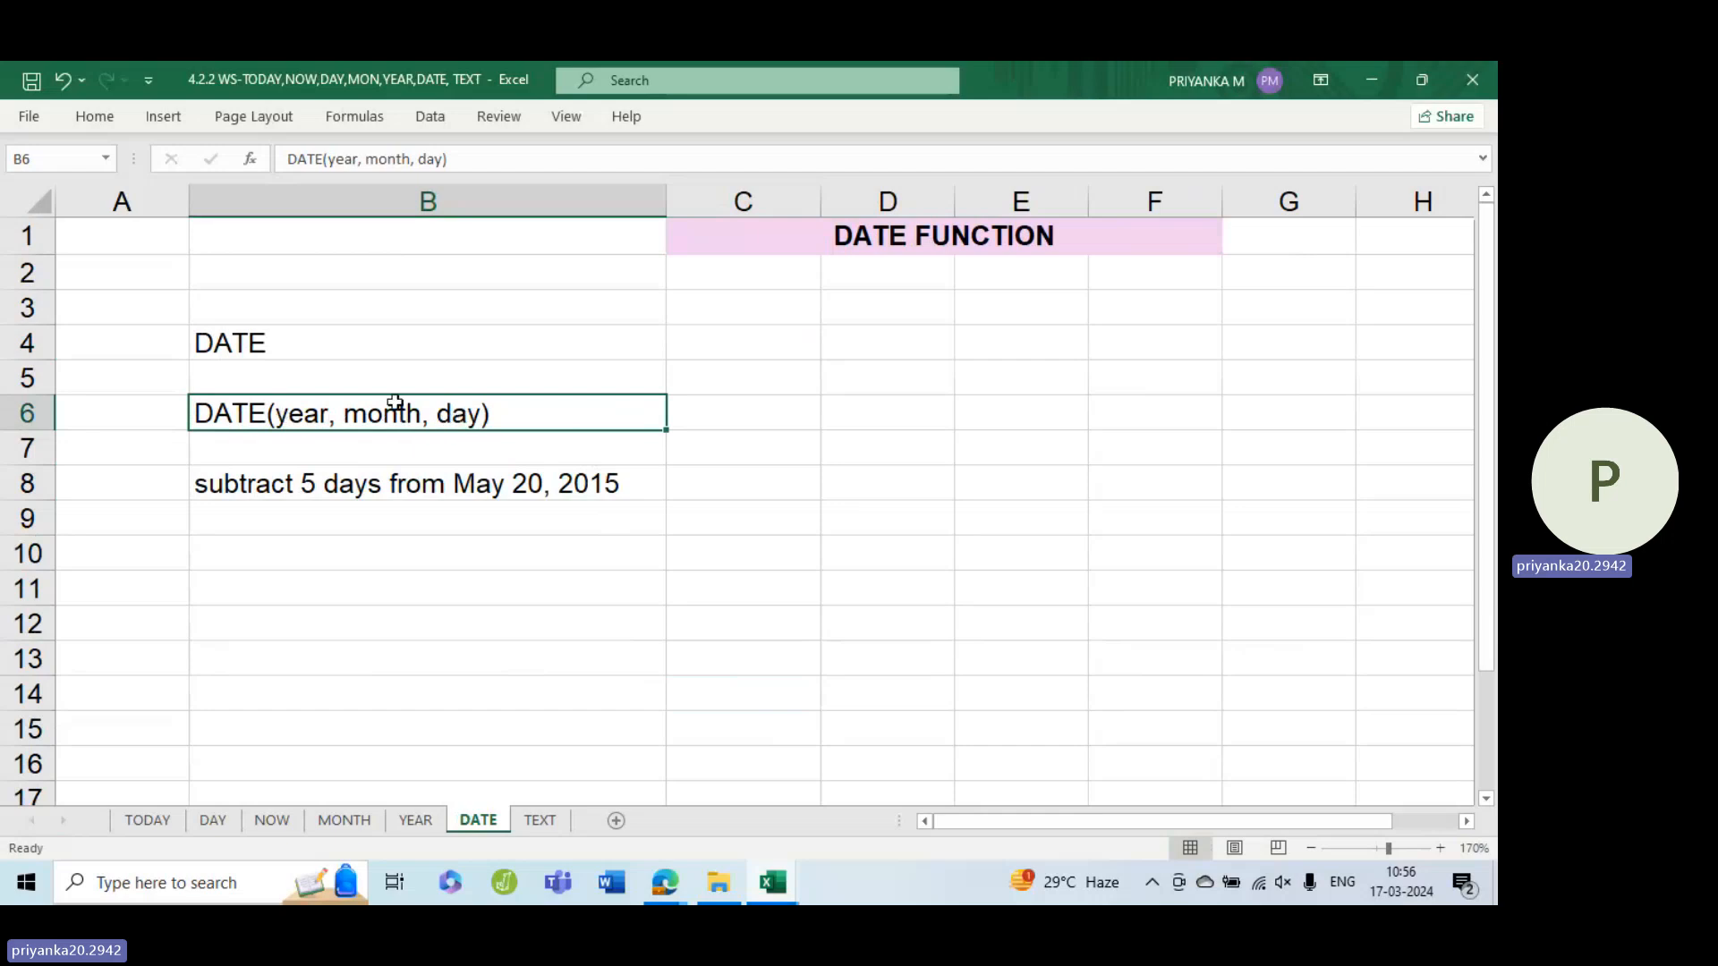
double_click(709, 332)
text(=)
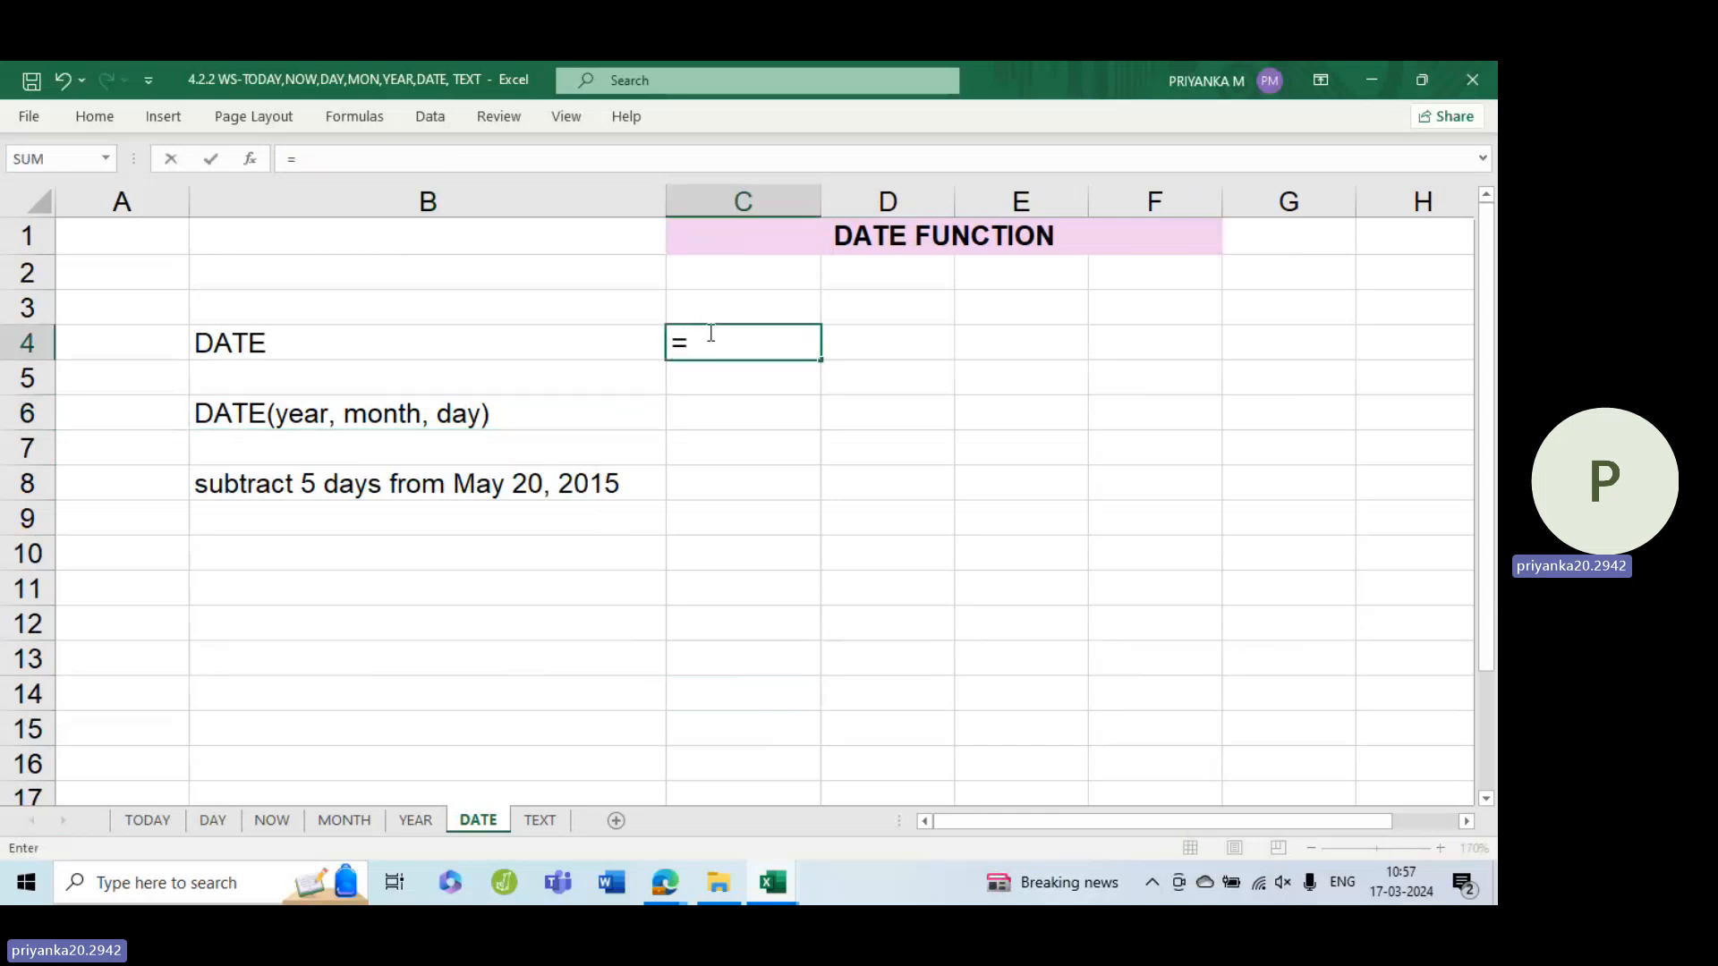
text(date)
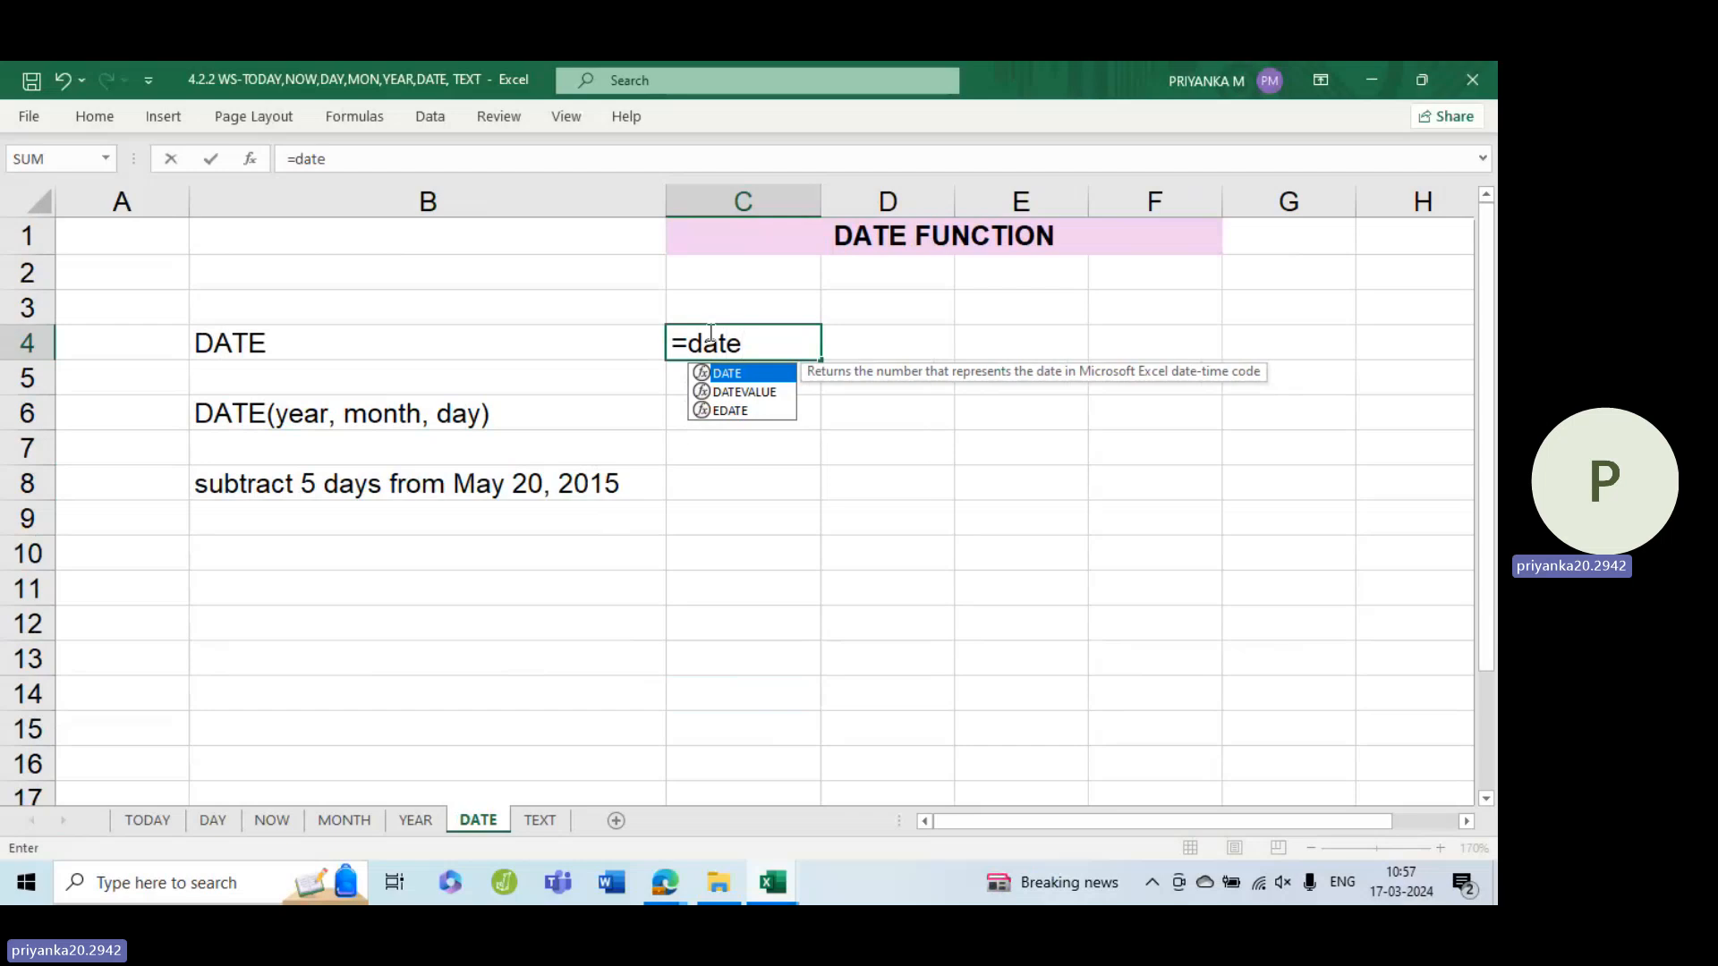
key(Tab)
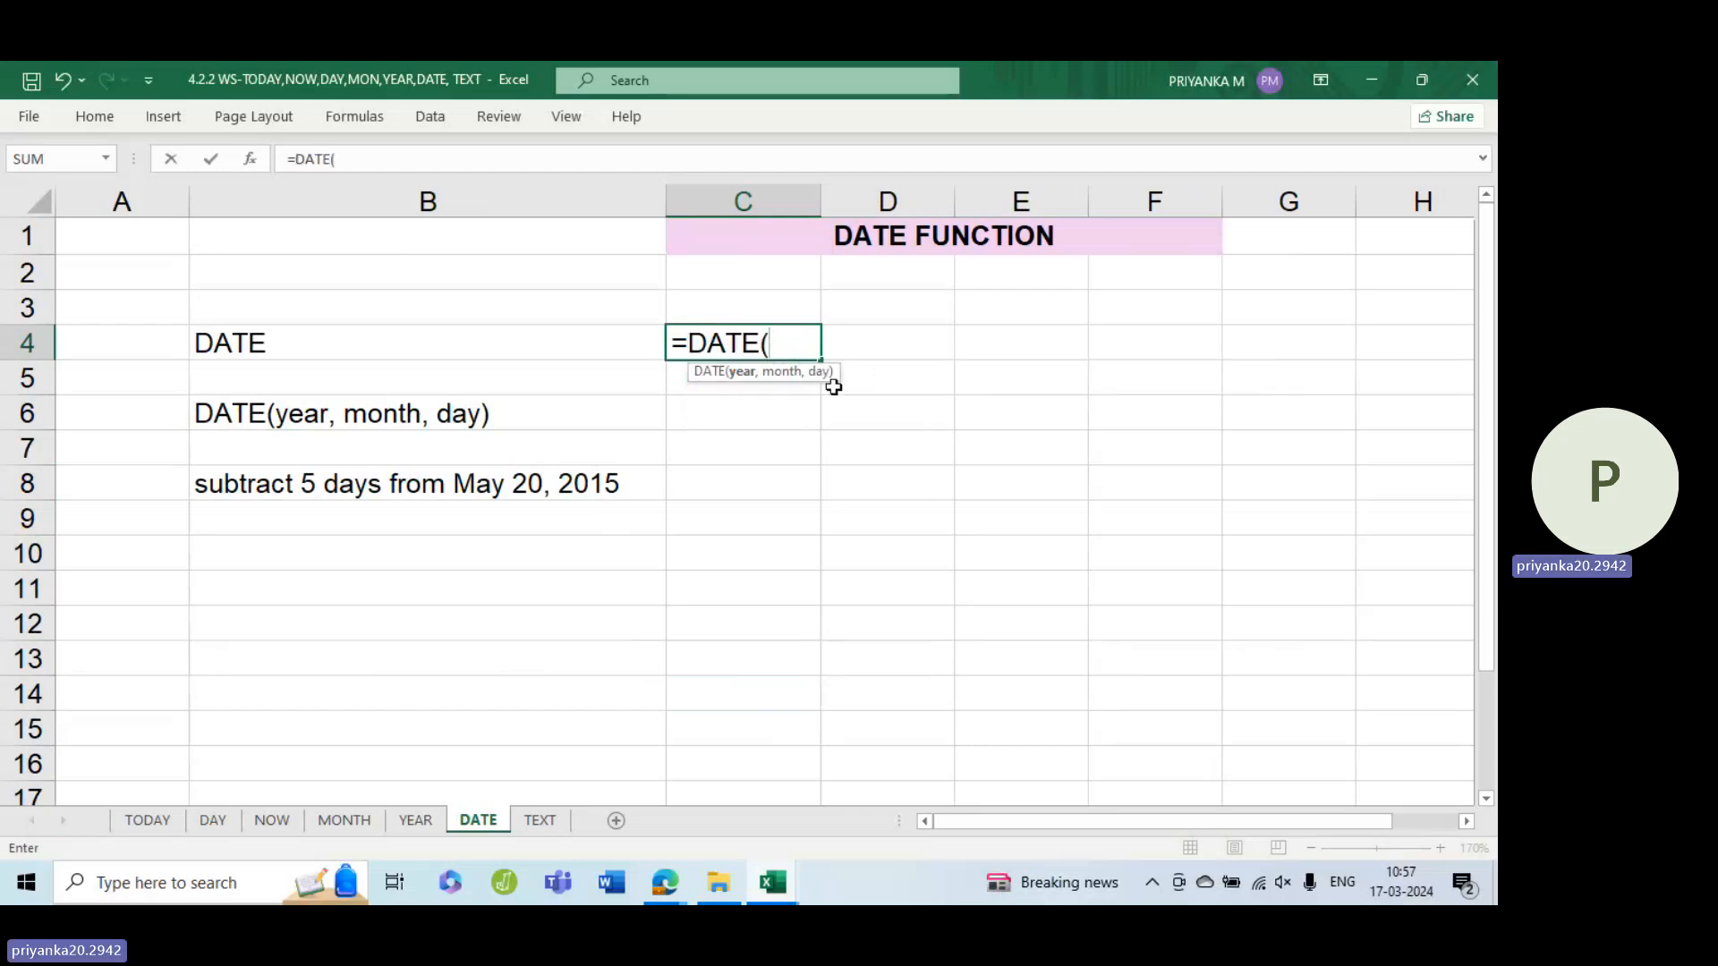
text(2019,)
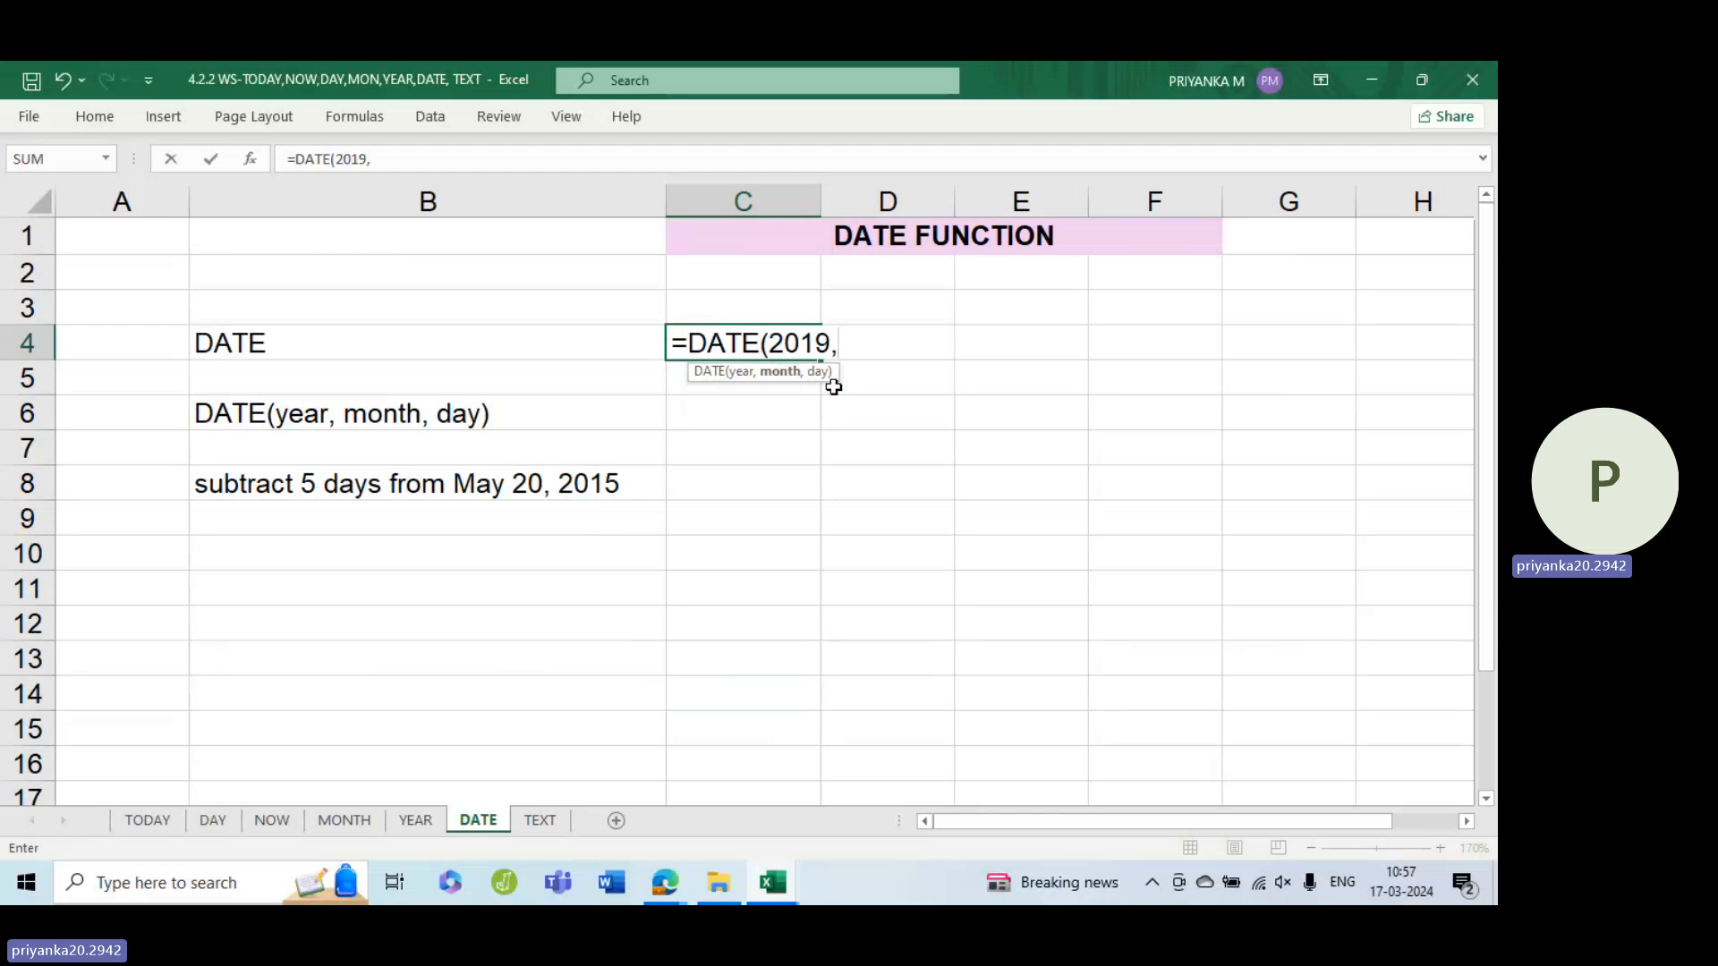
text(7,)
text(19))
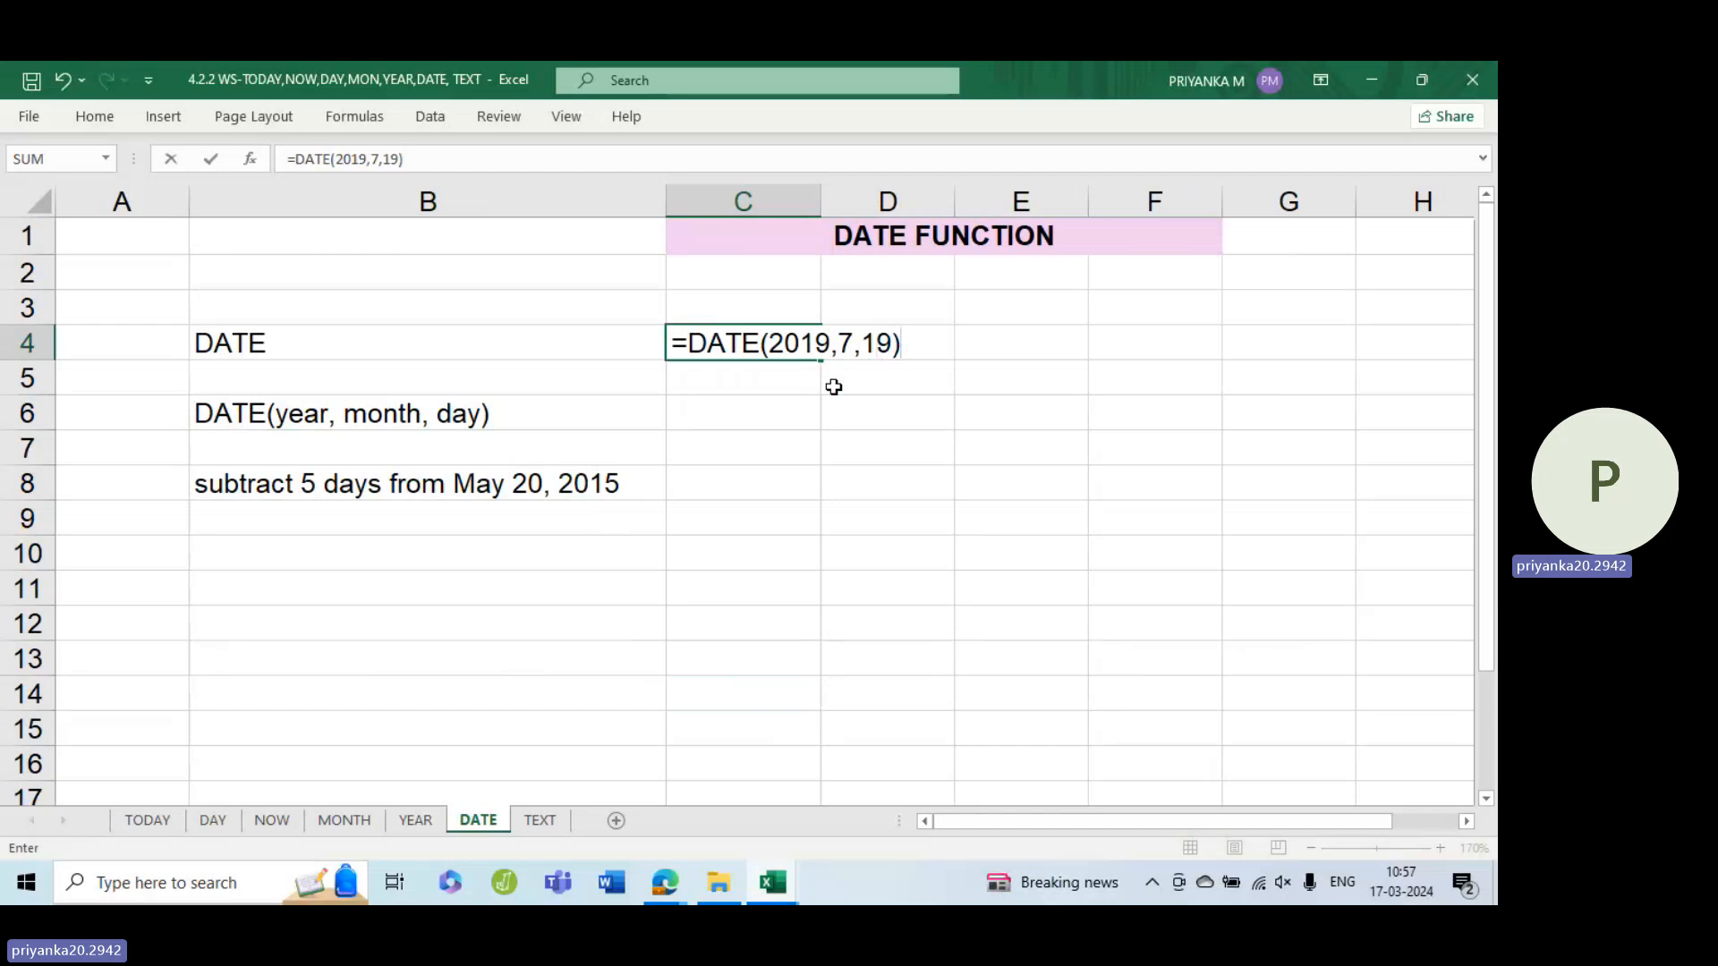
key(Return)
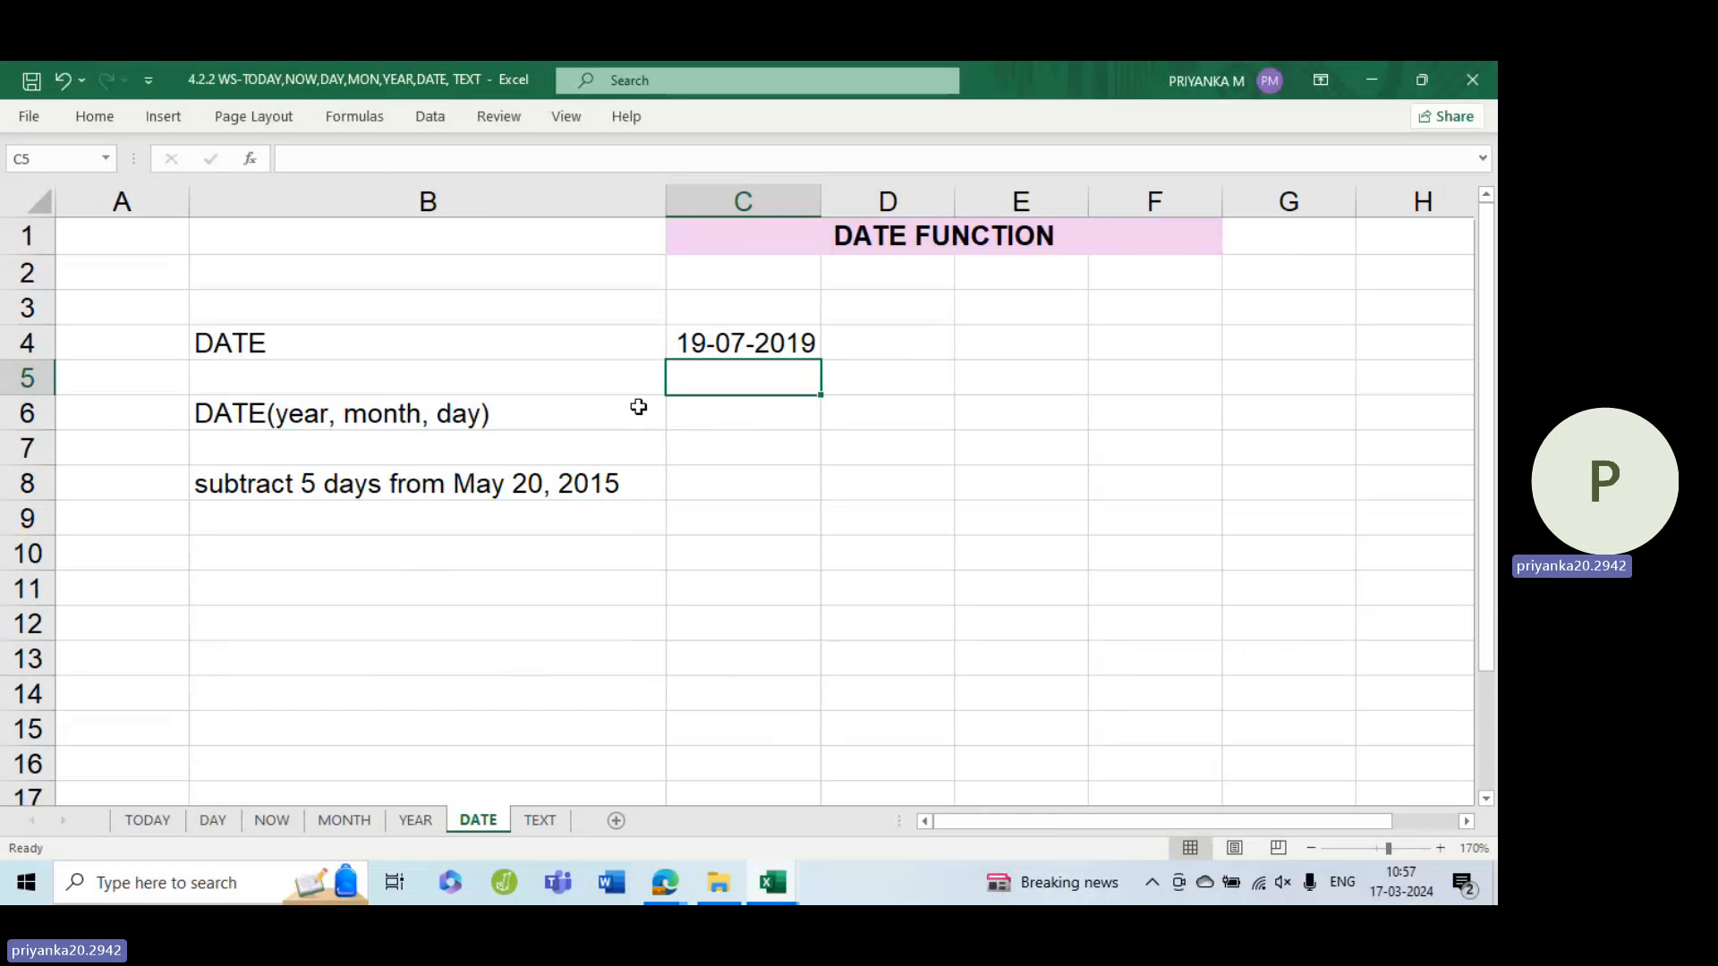
Enter =DATE(2015,5,20)-5 in C8 to subtract 5 days from May 20, 2015
click(750, 483)
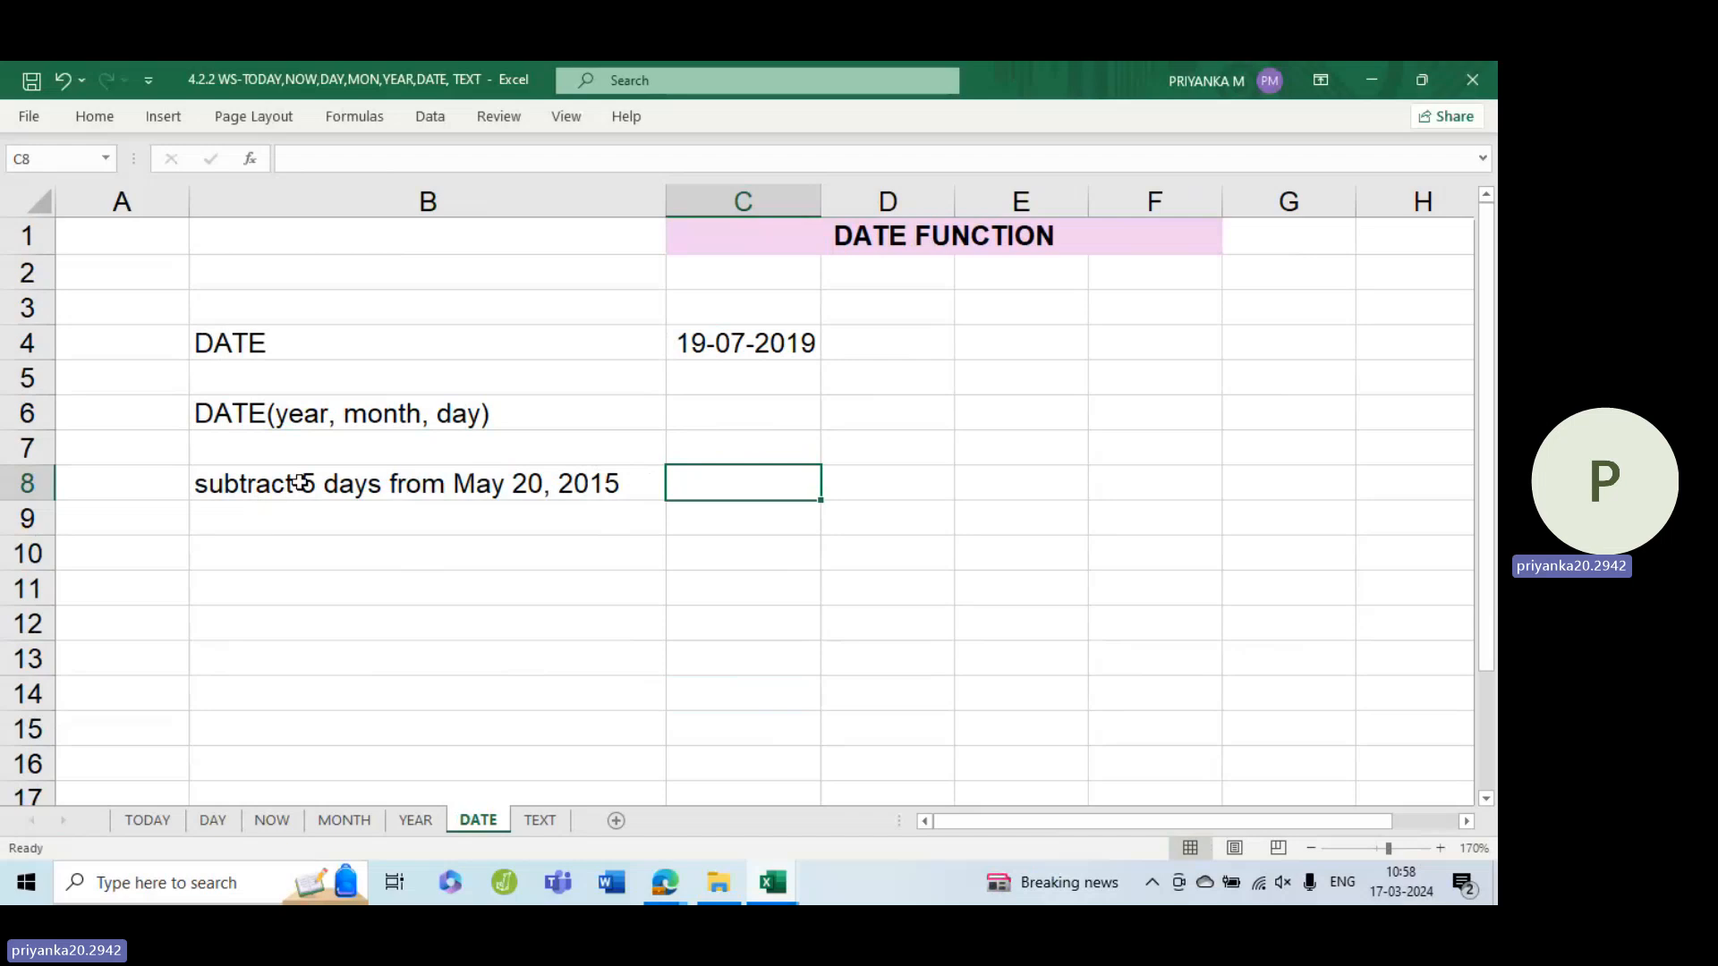
click(252, 486)
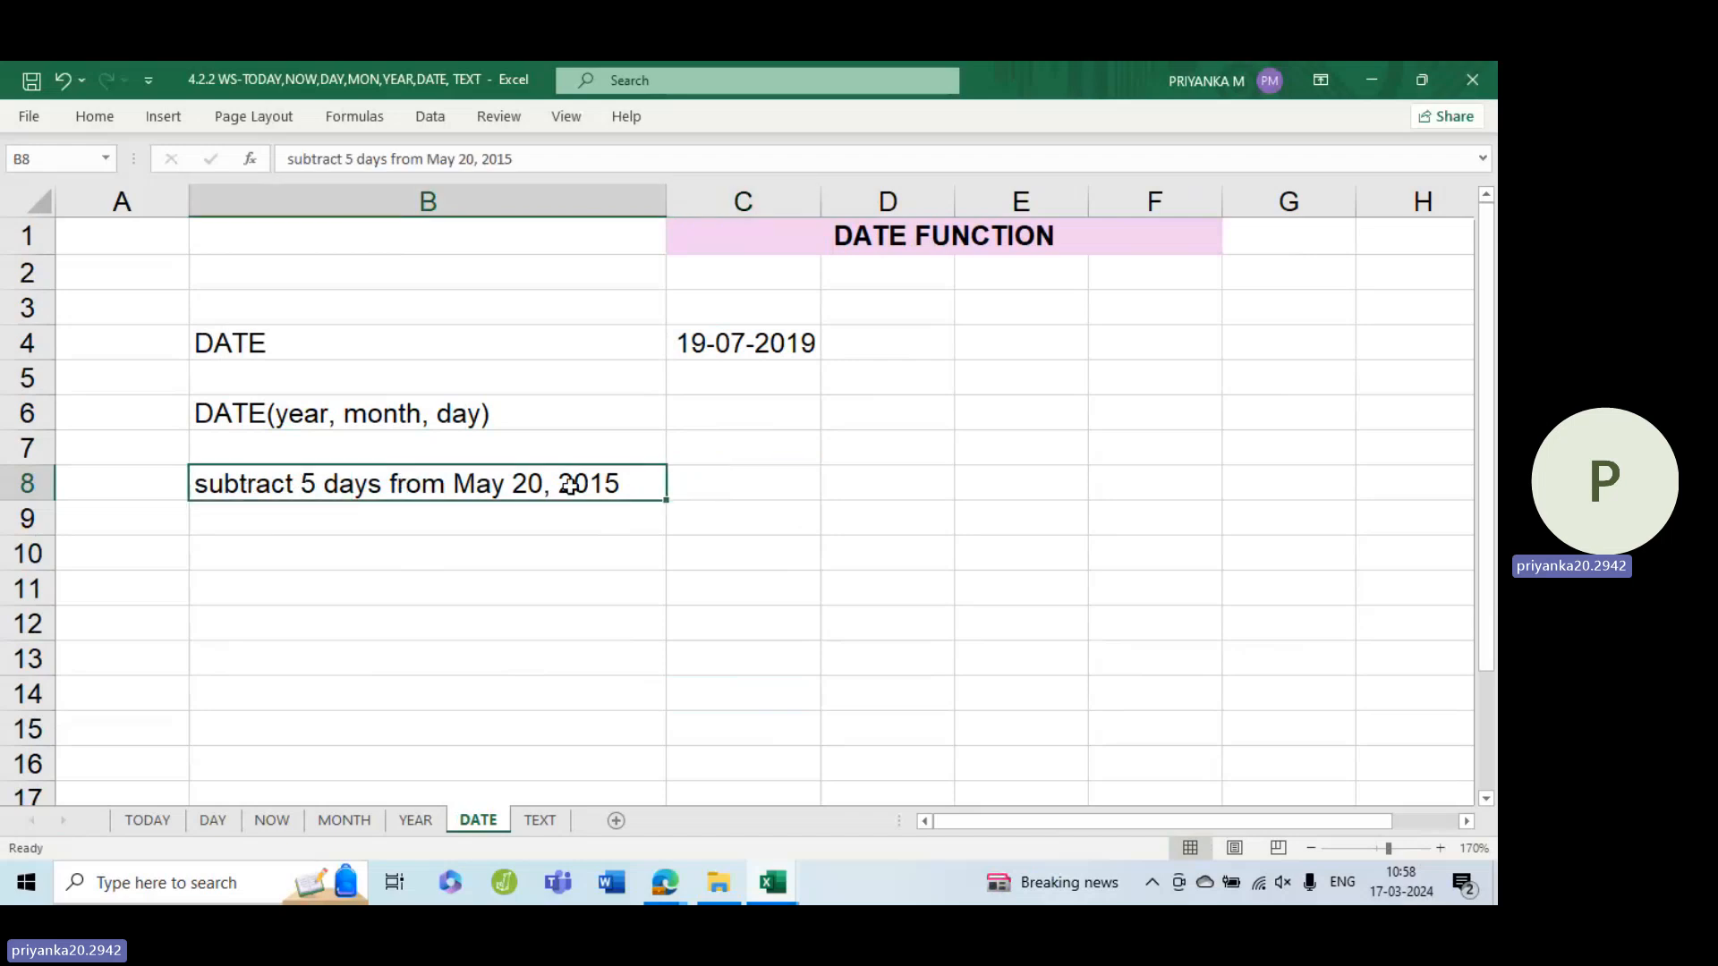
click(725, 489)
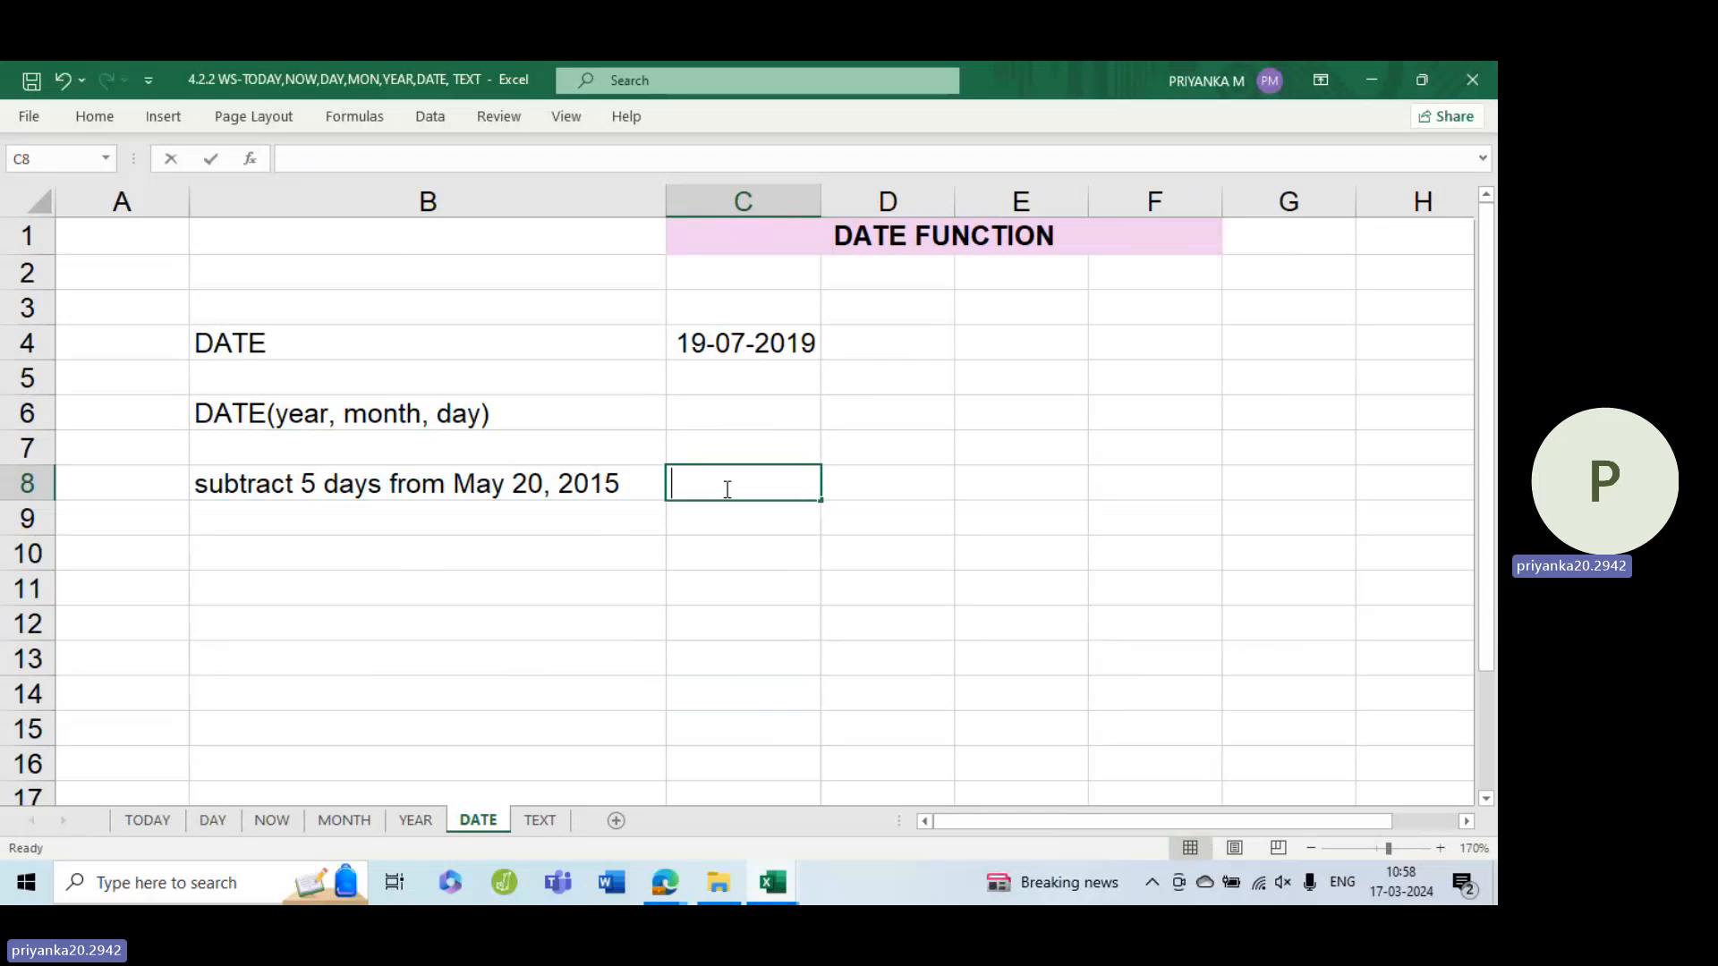
text(=date)
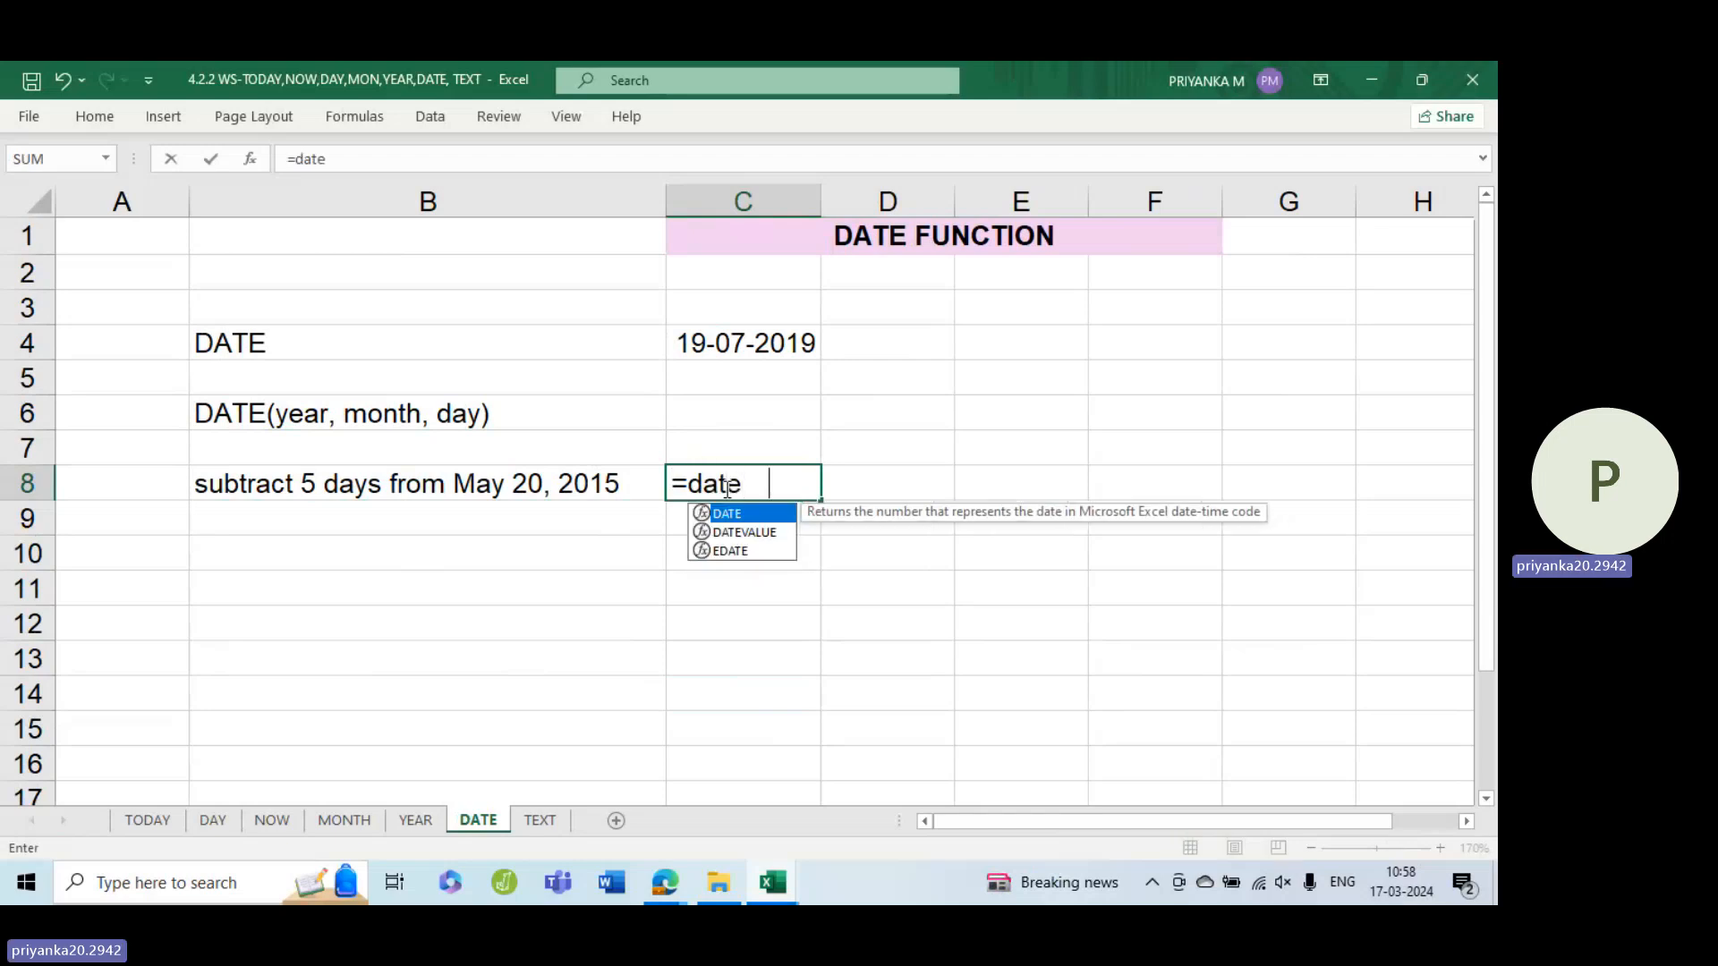
key(Tab)
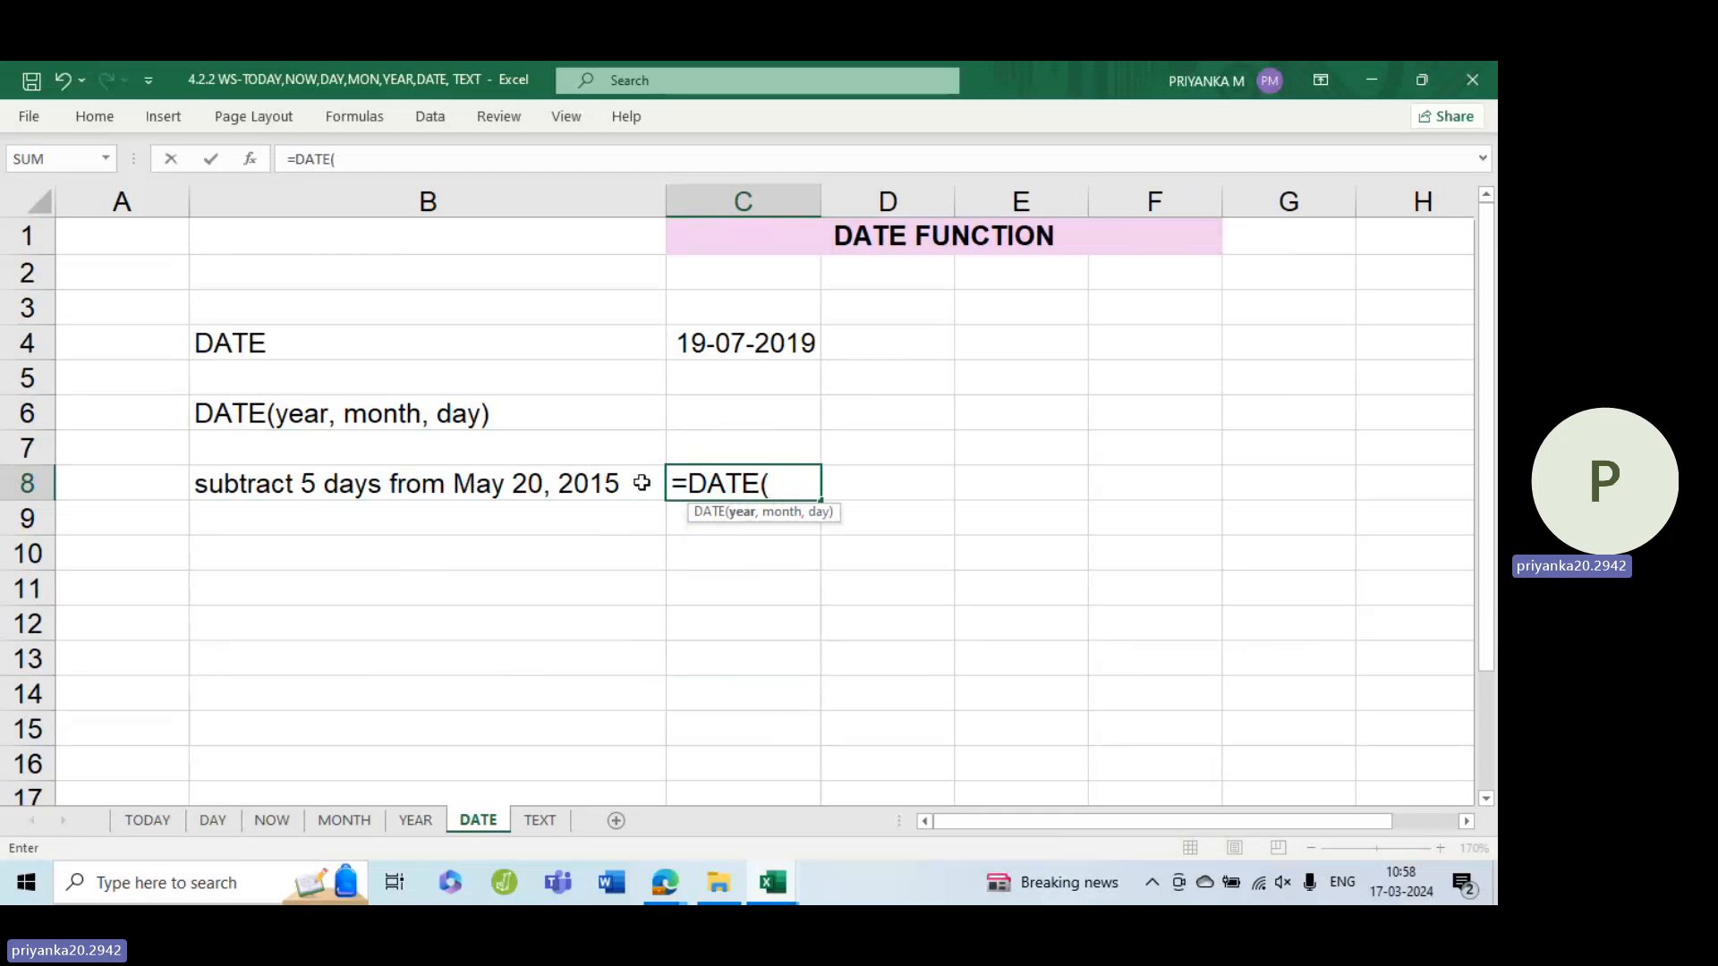
text(2015,)
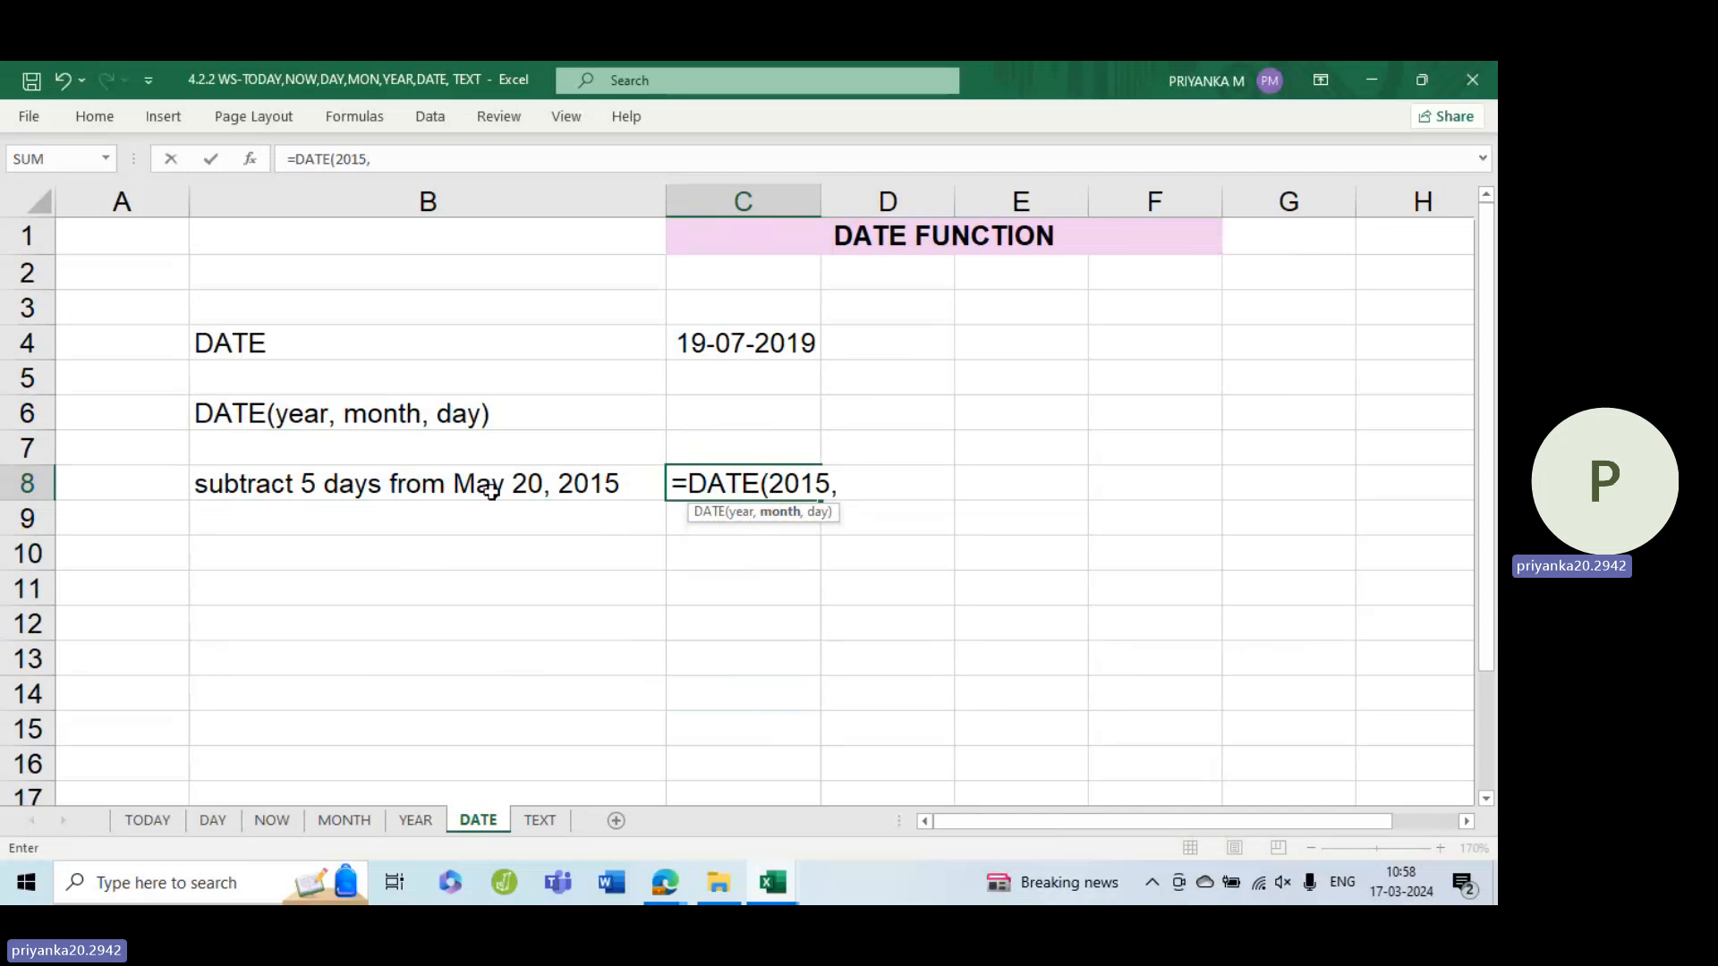
text(5,20)
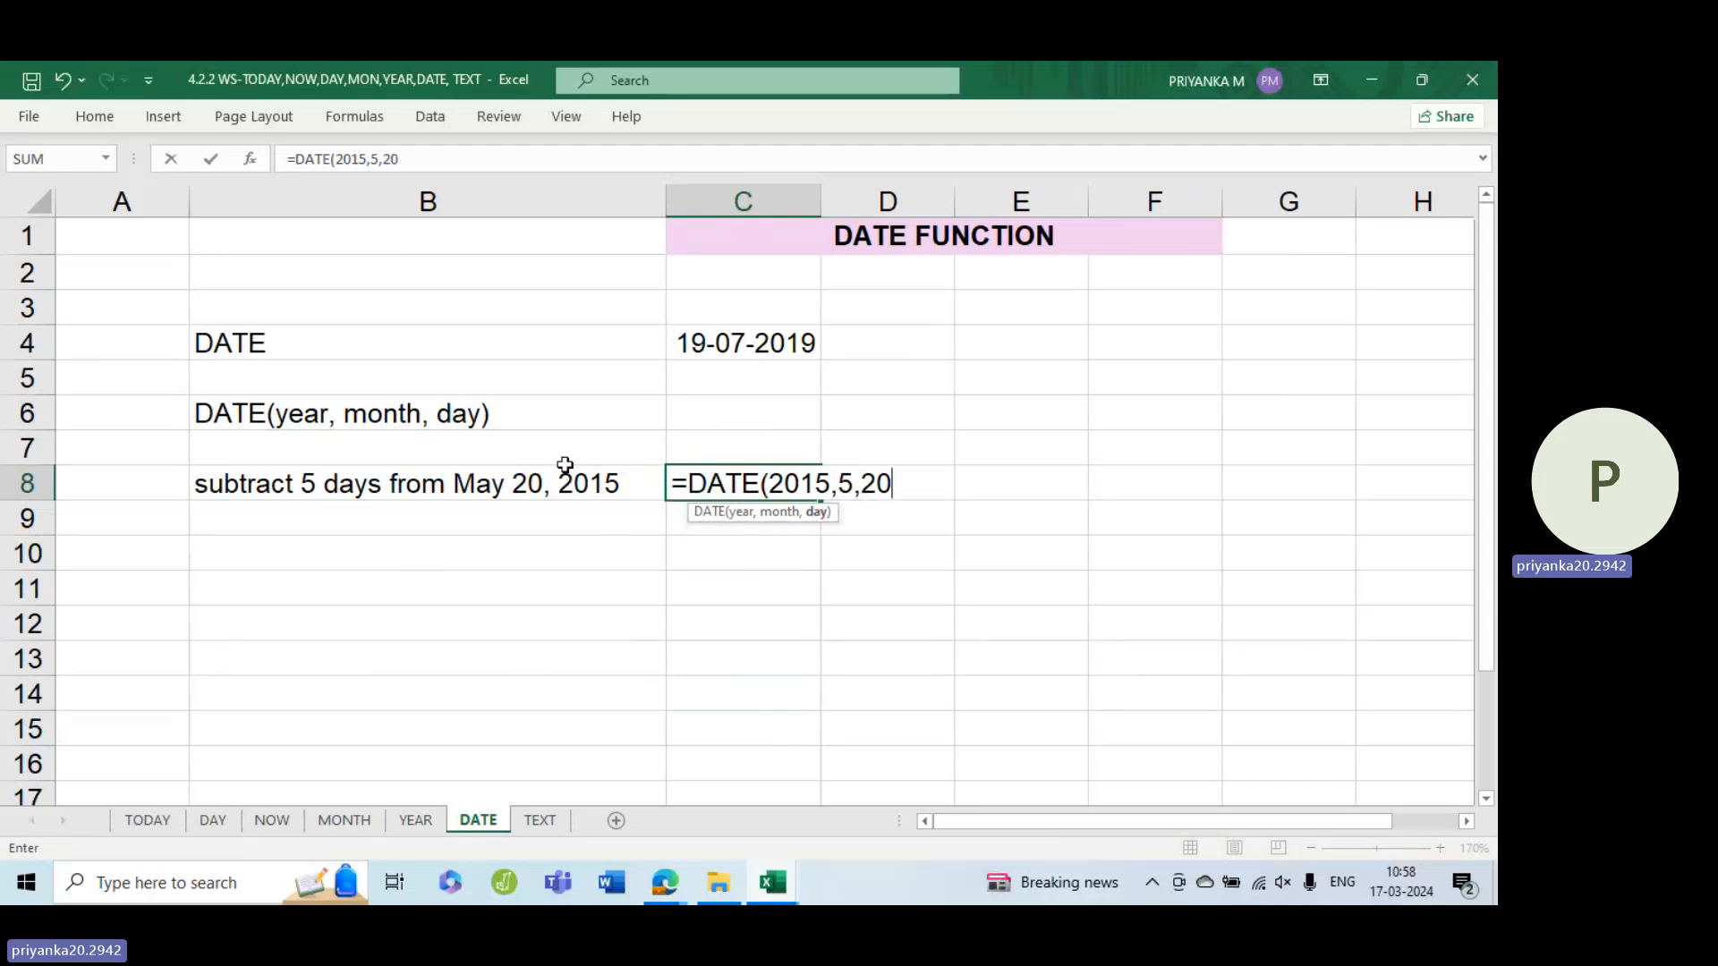
text())
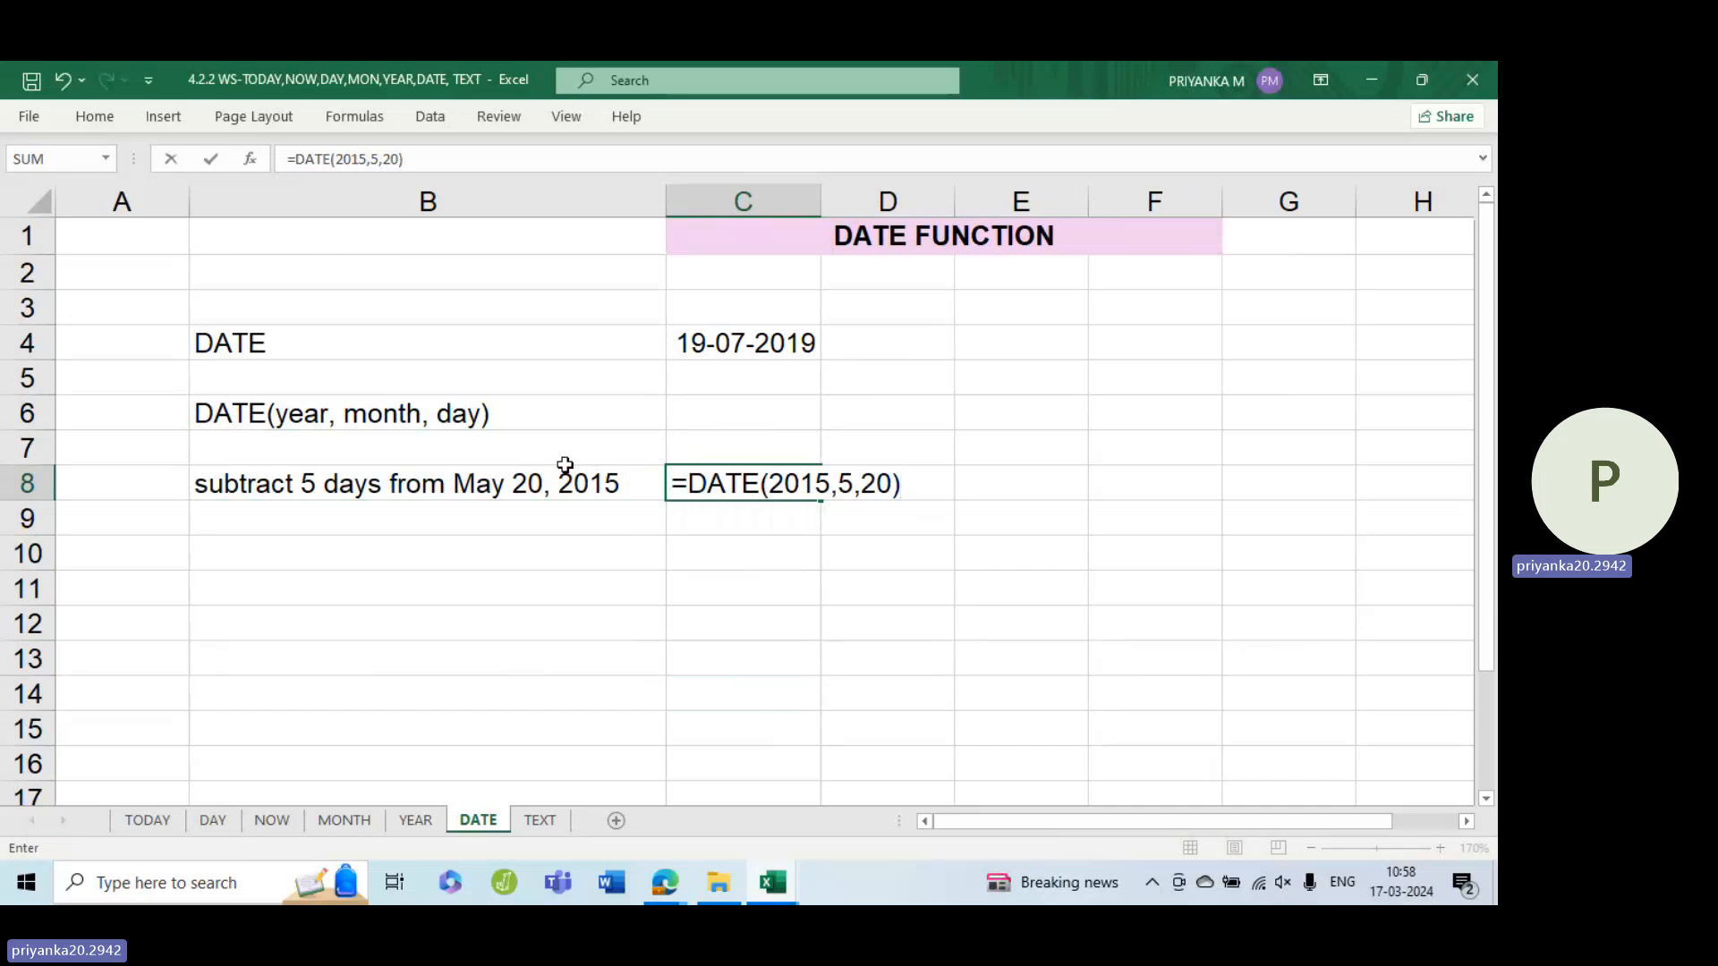
text(-5)
key(Return)
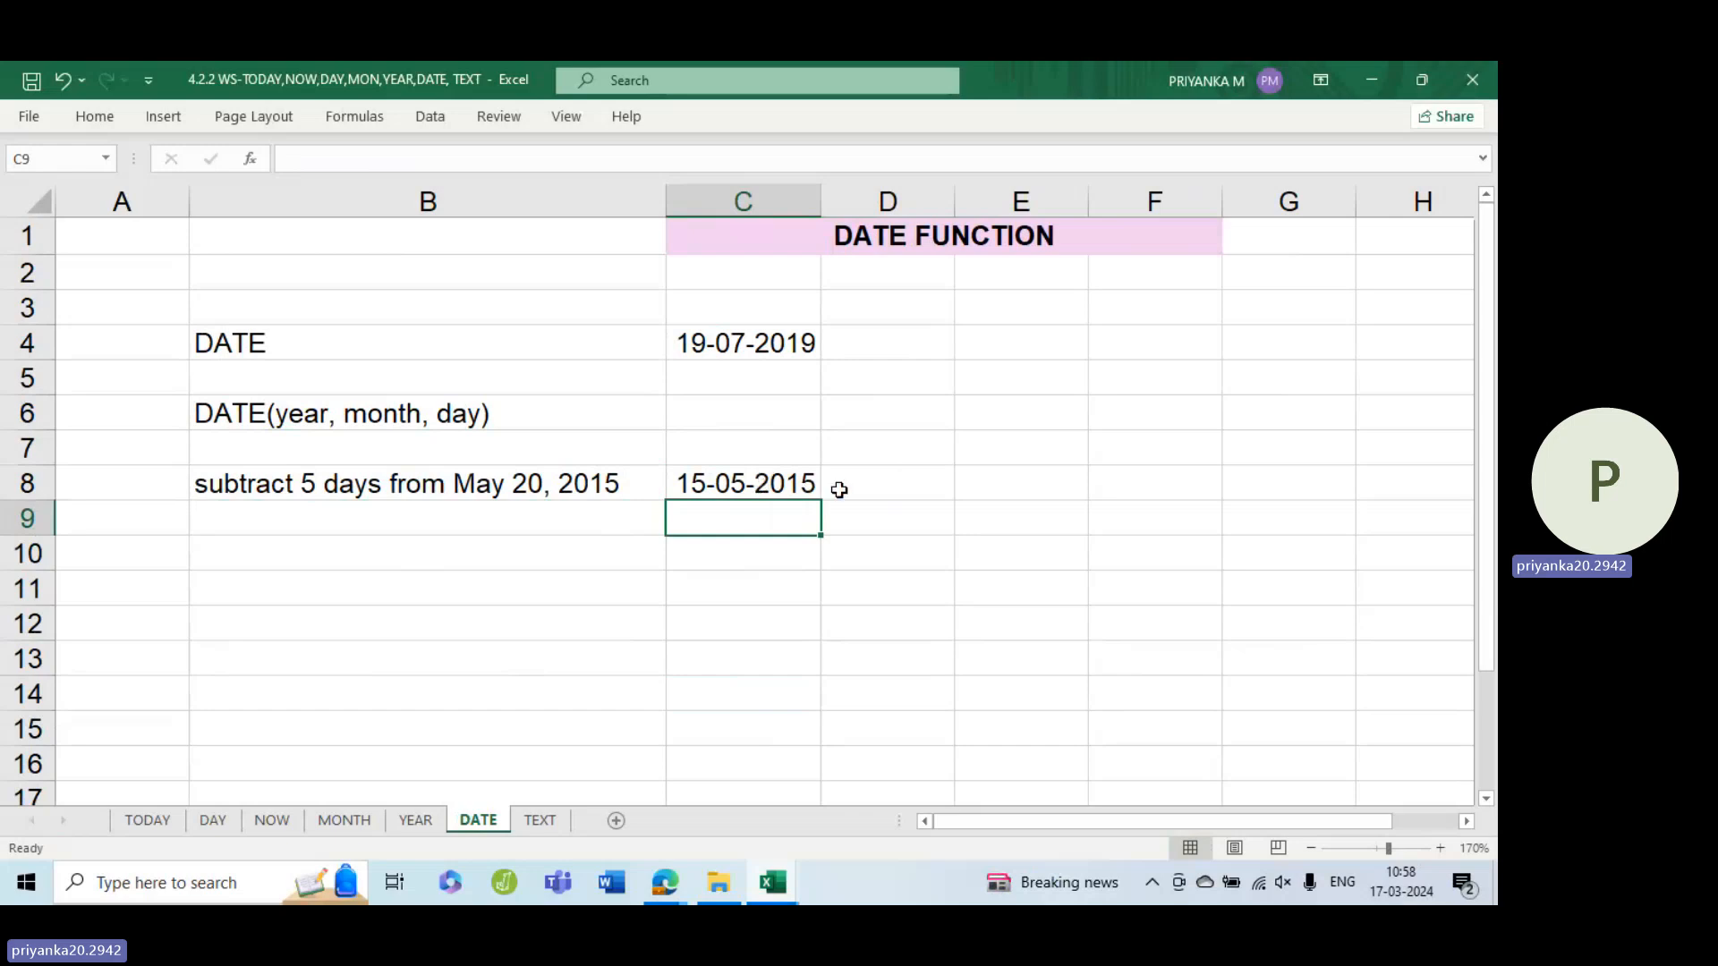
Copy the B8 label into B10 and change its 'subtract' to 'add'
click(728, 555)
click(429, 491)
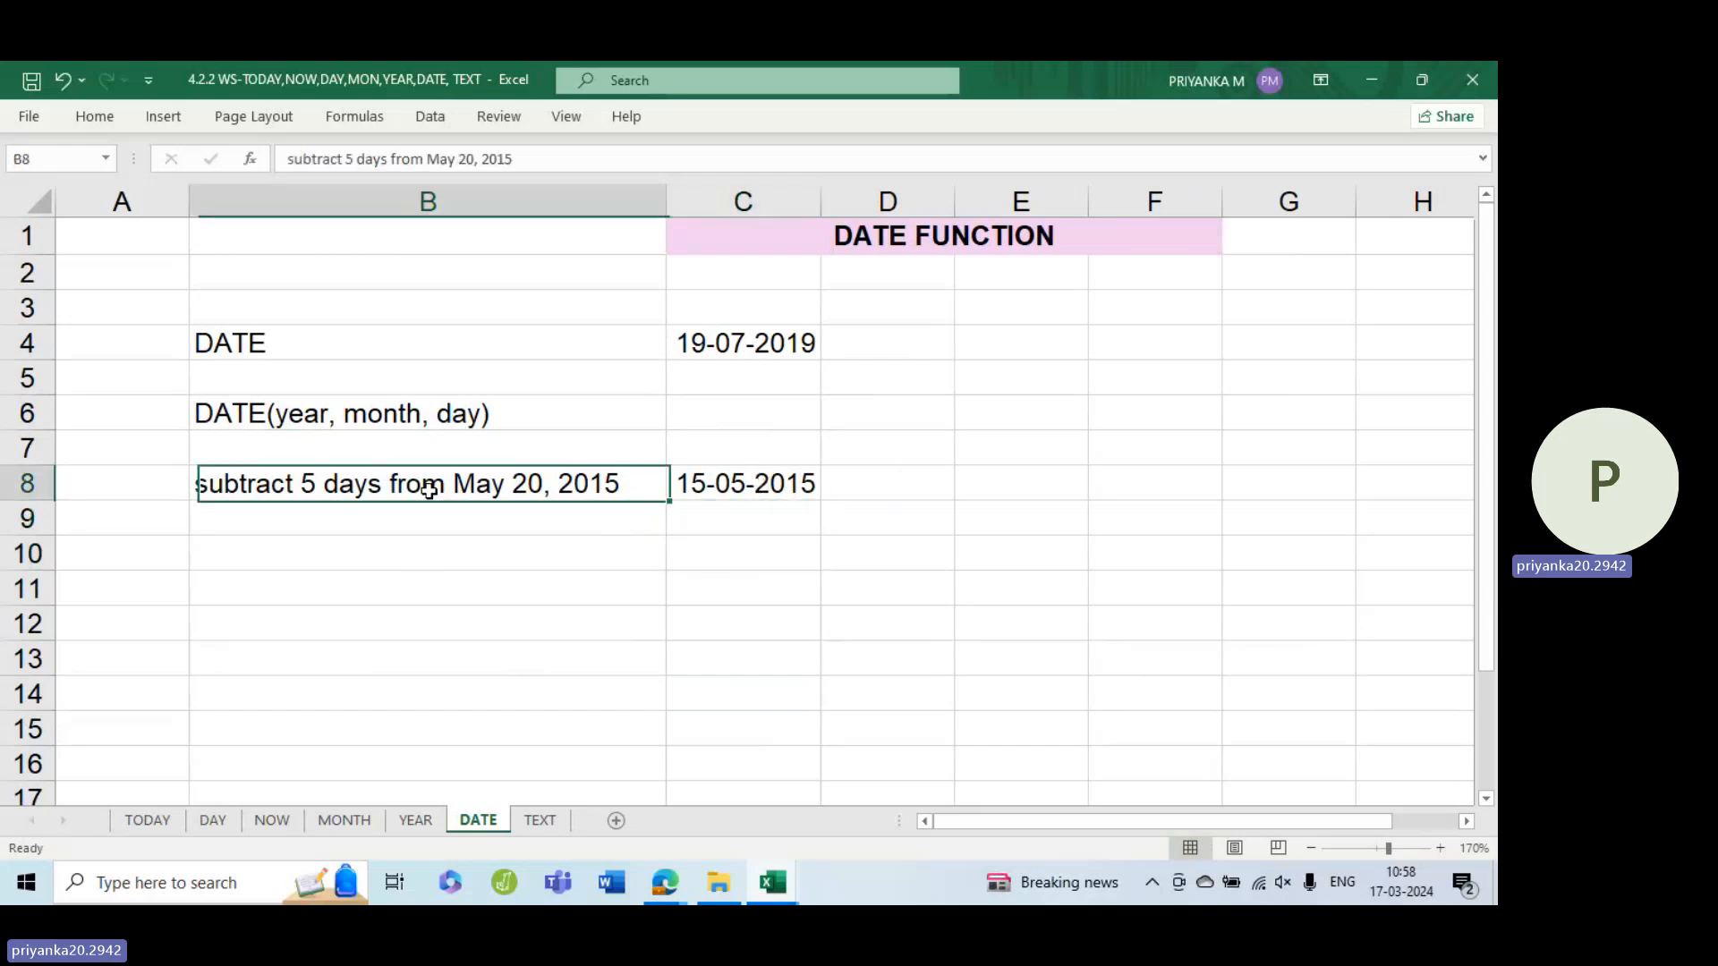
key(ctrl+c)
click(449, 544)
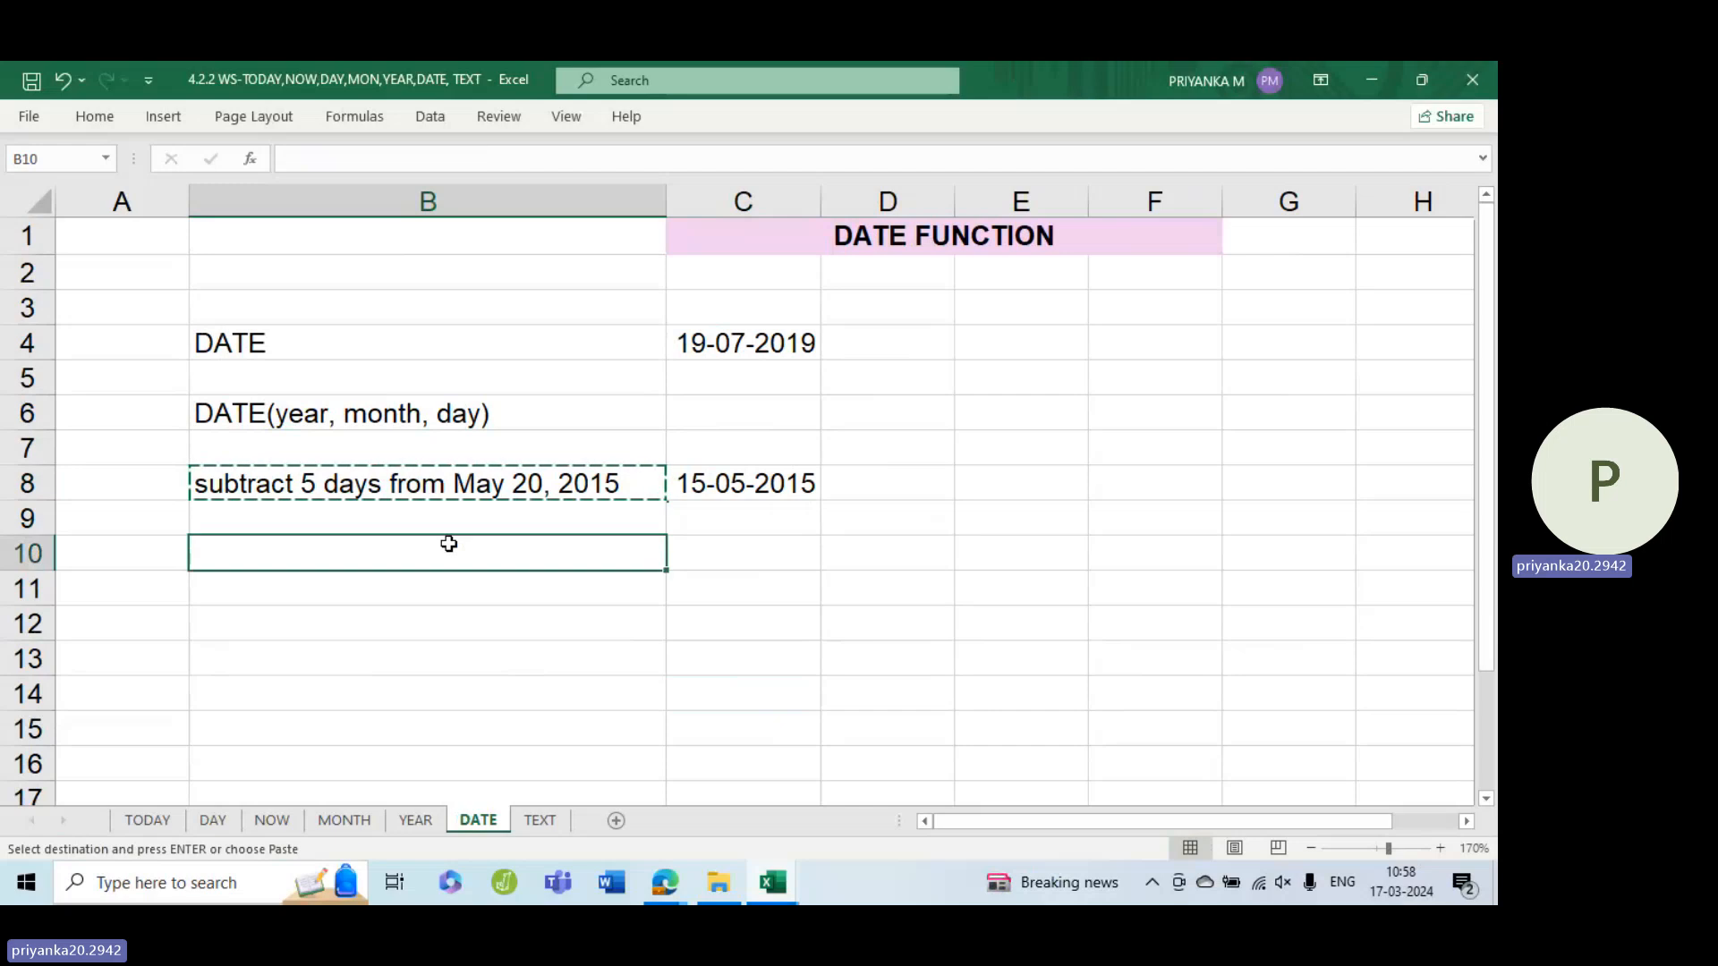
key(ctrl+v)
double_click(255, 550)
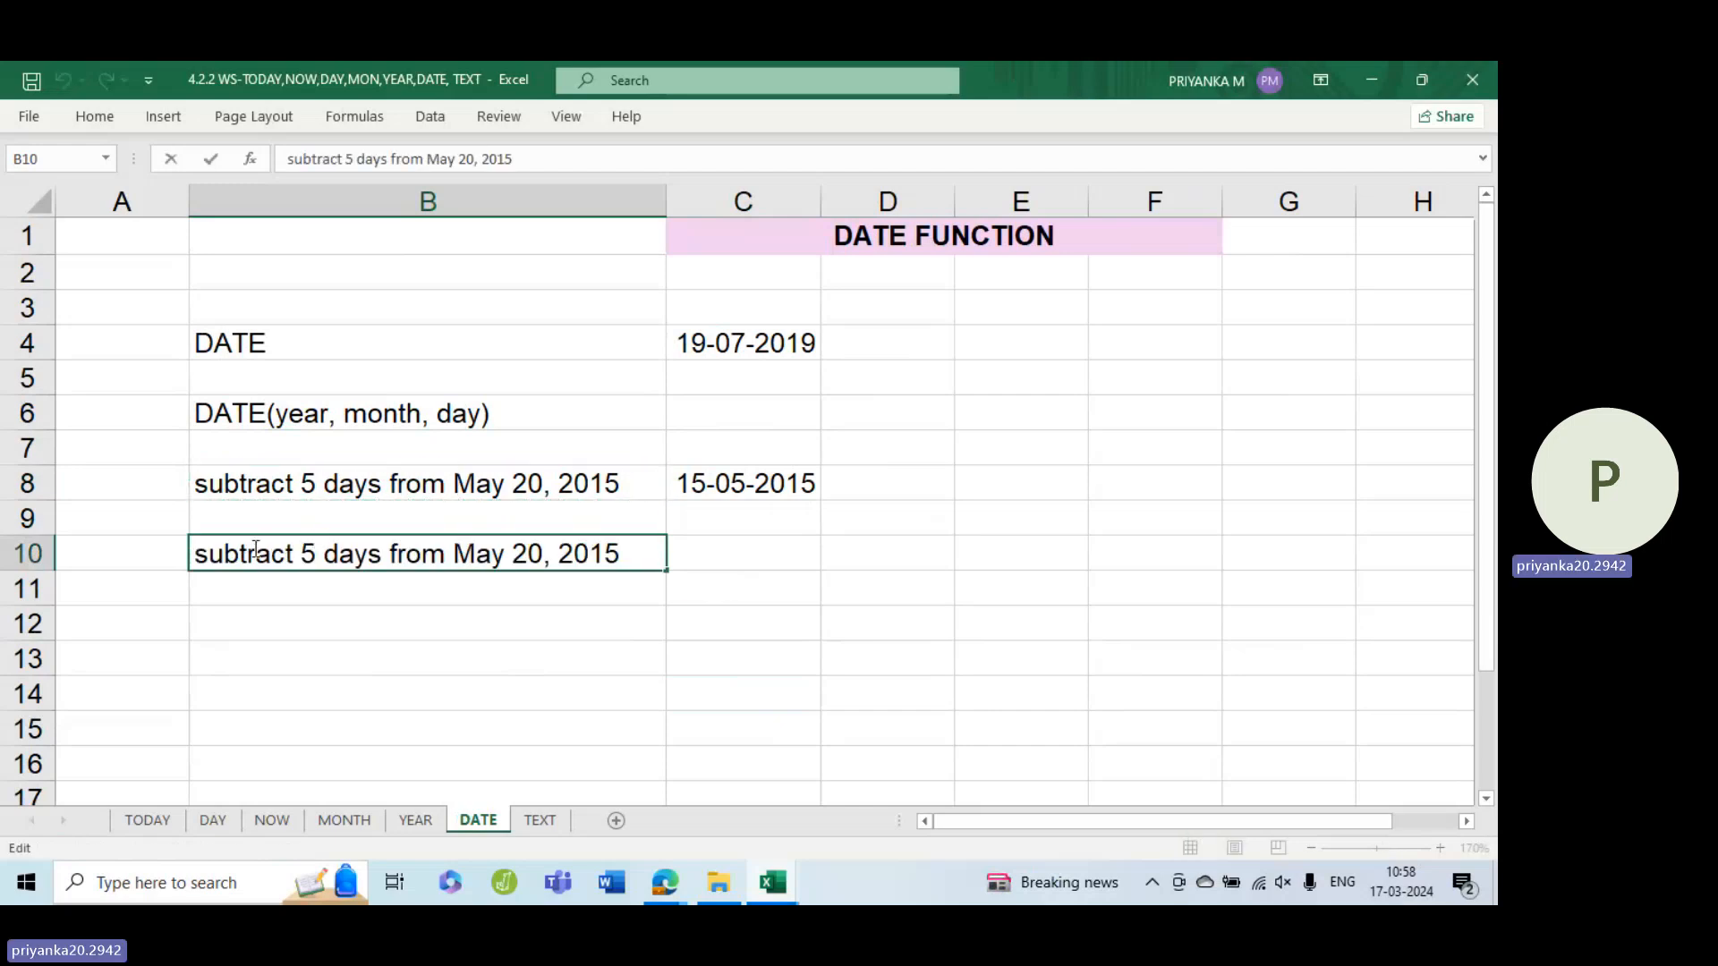
double_click(255, 550)
text(add)
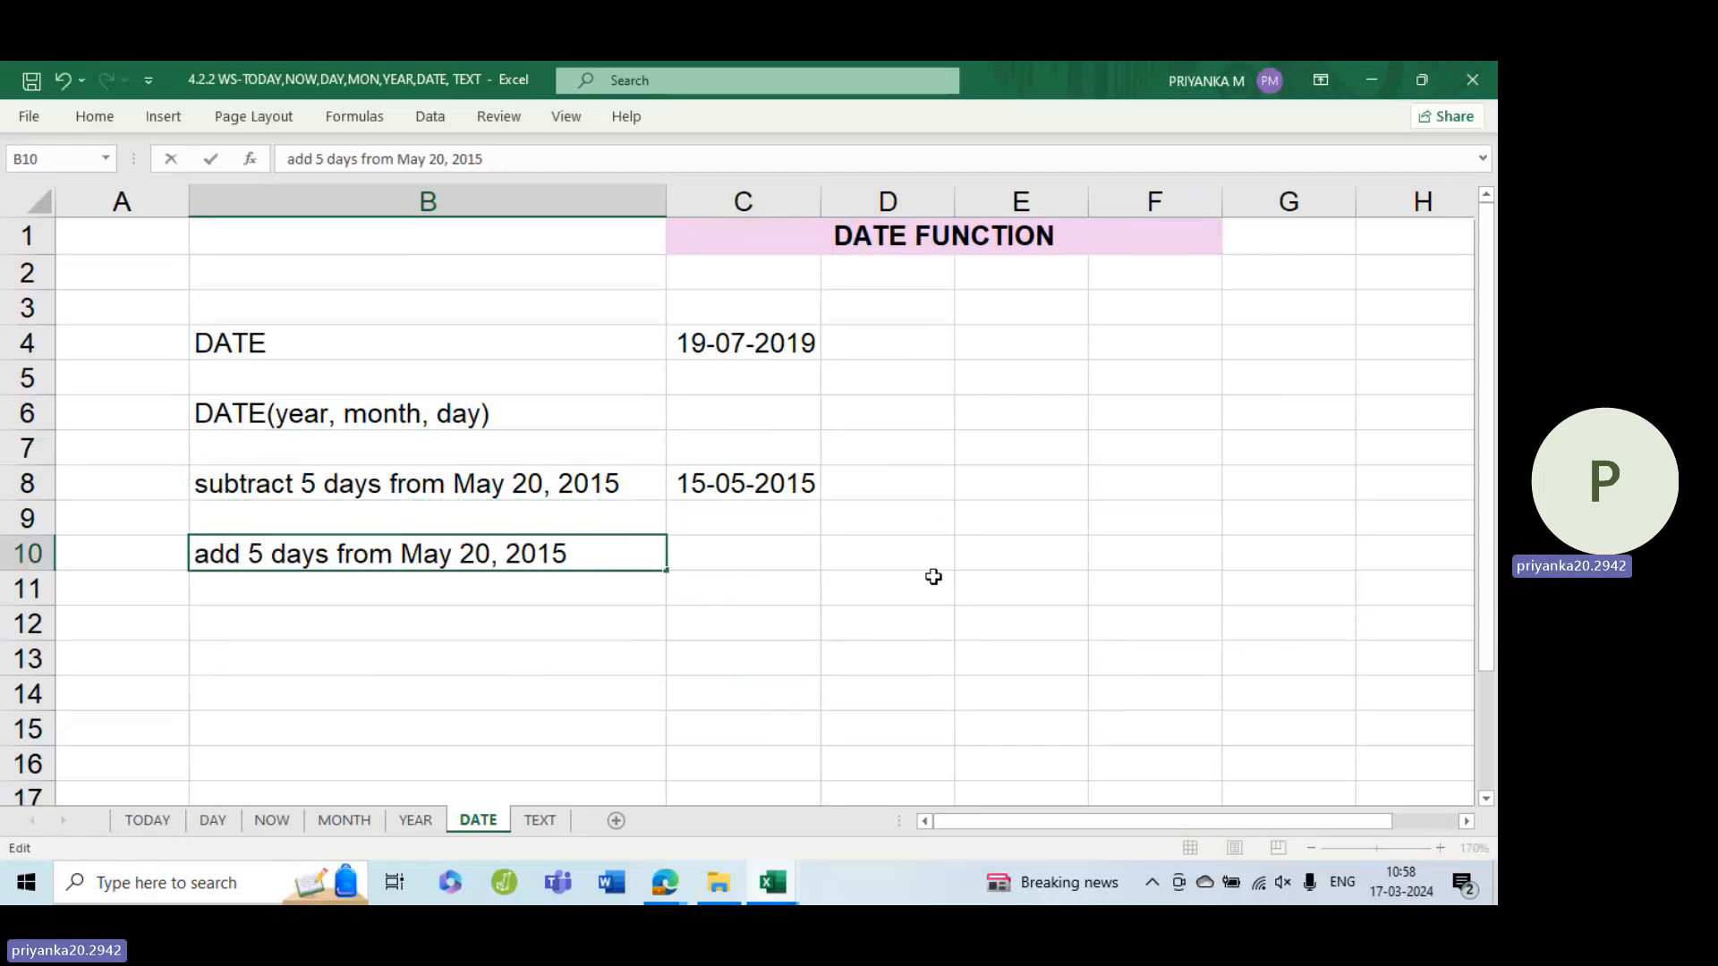
click(803, 558)
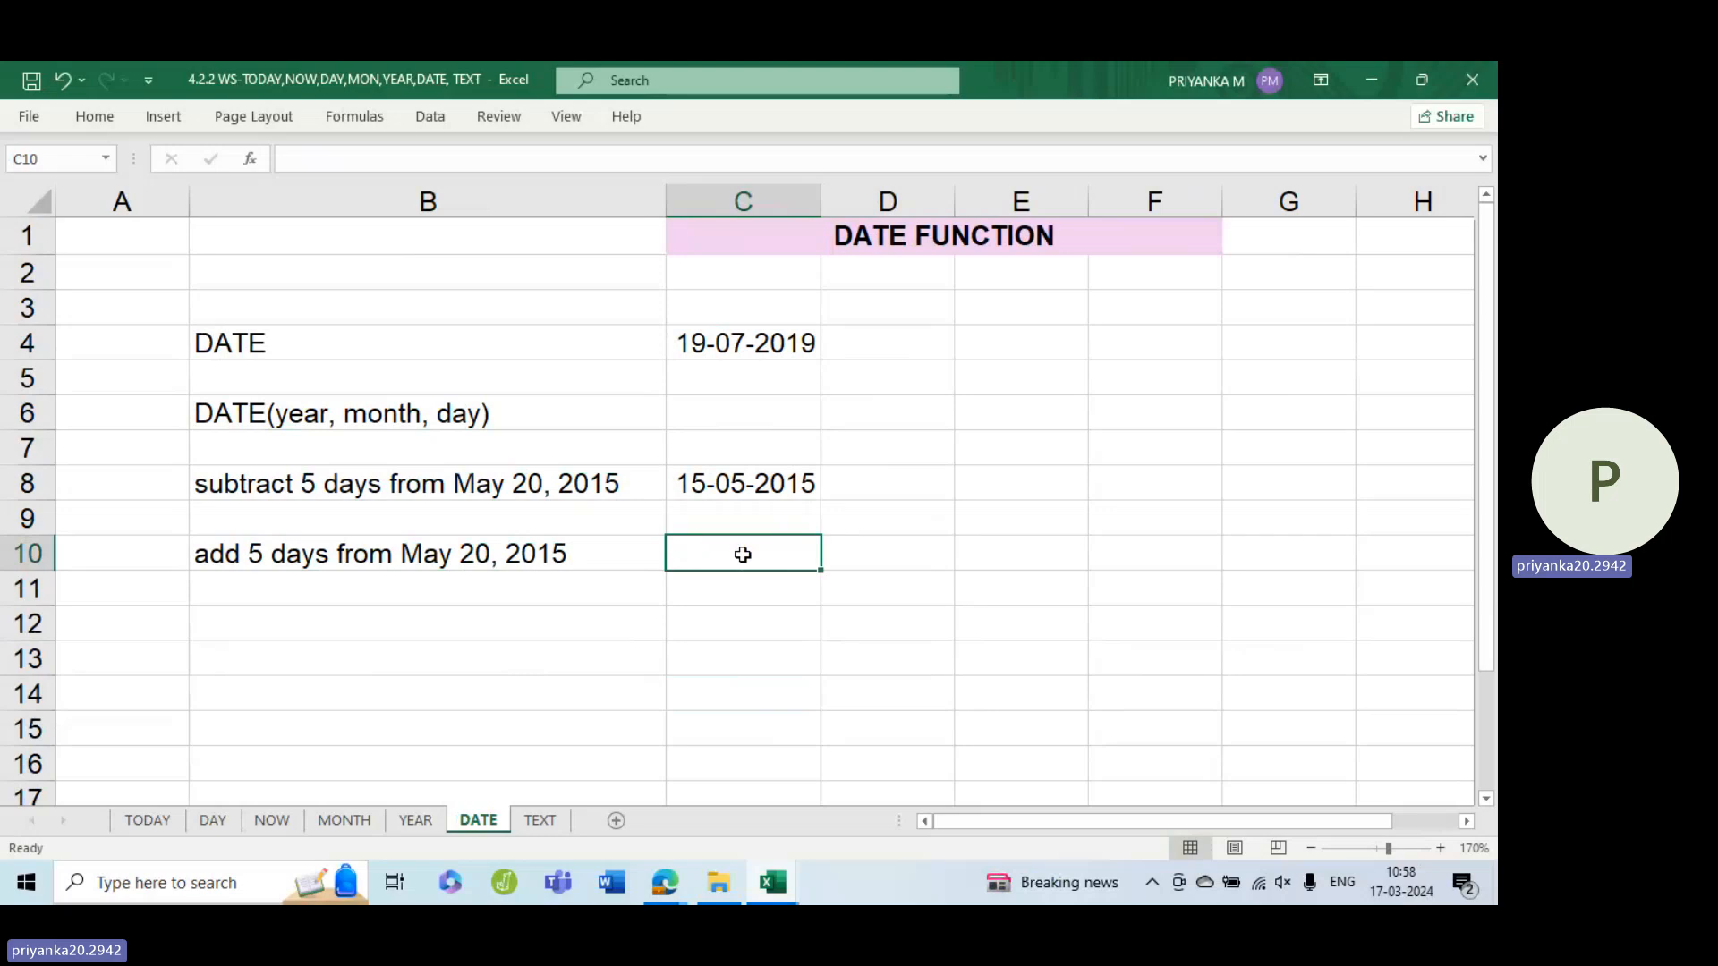
Change the date in the B10 label to June 10, 2021
click(540, 566)
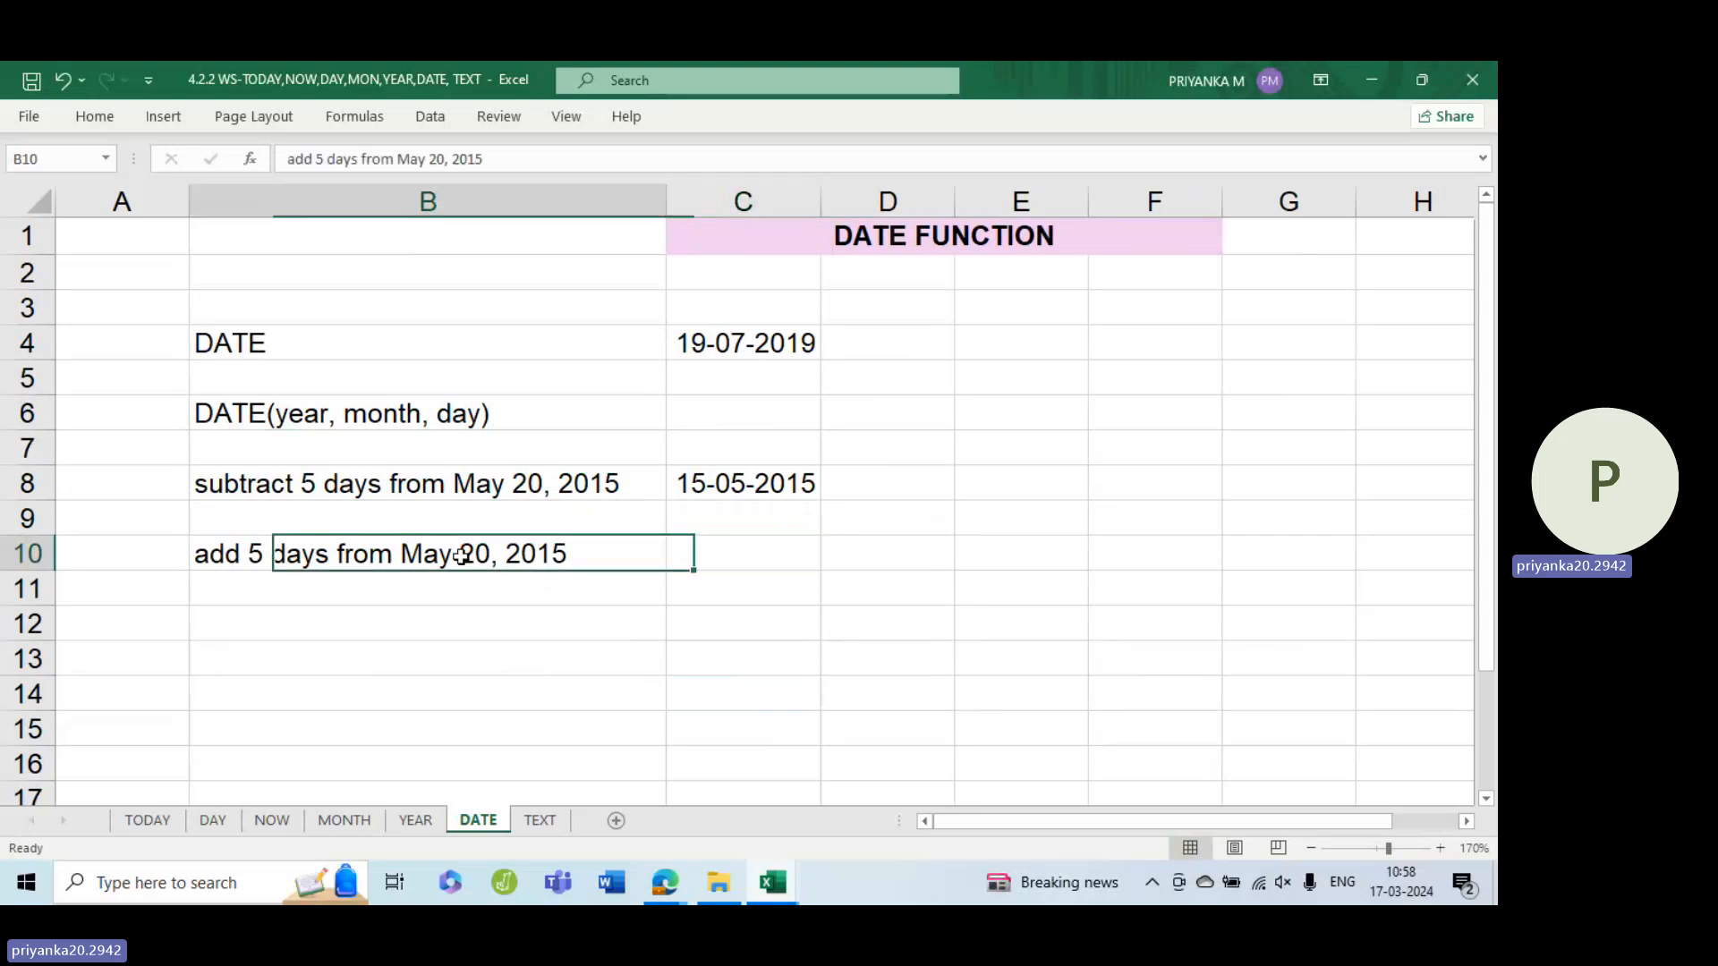
double_click(572, 550)
double_click(427, 549)
text(June)
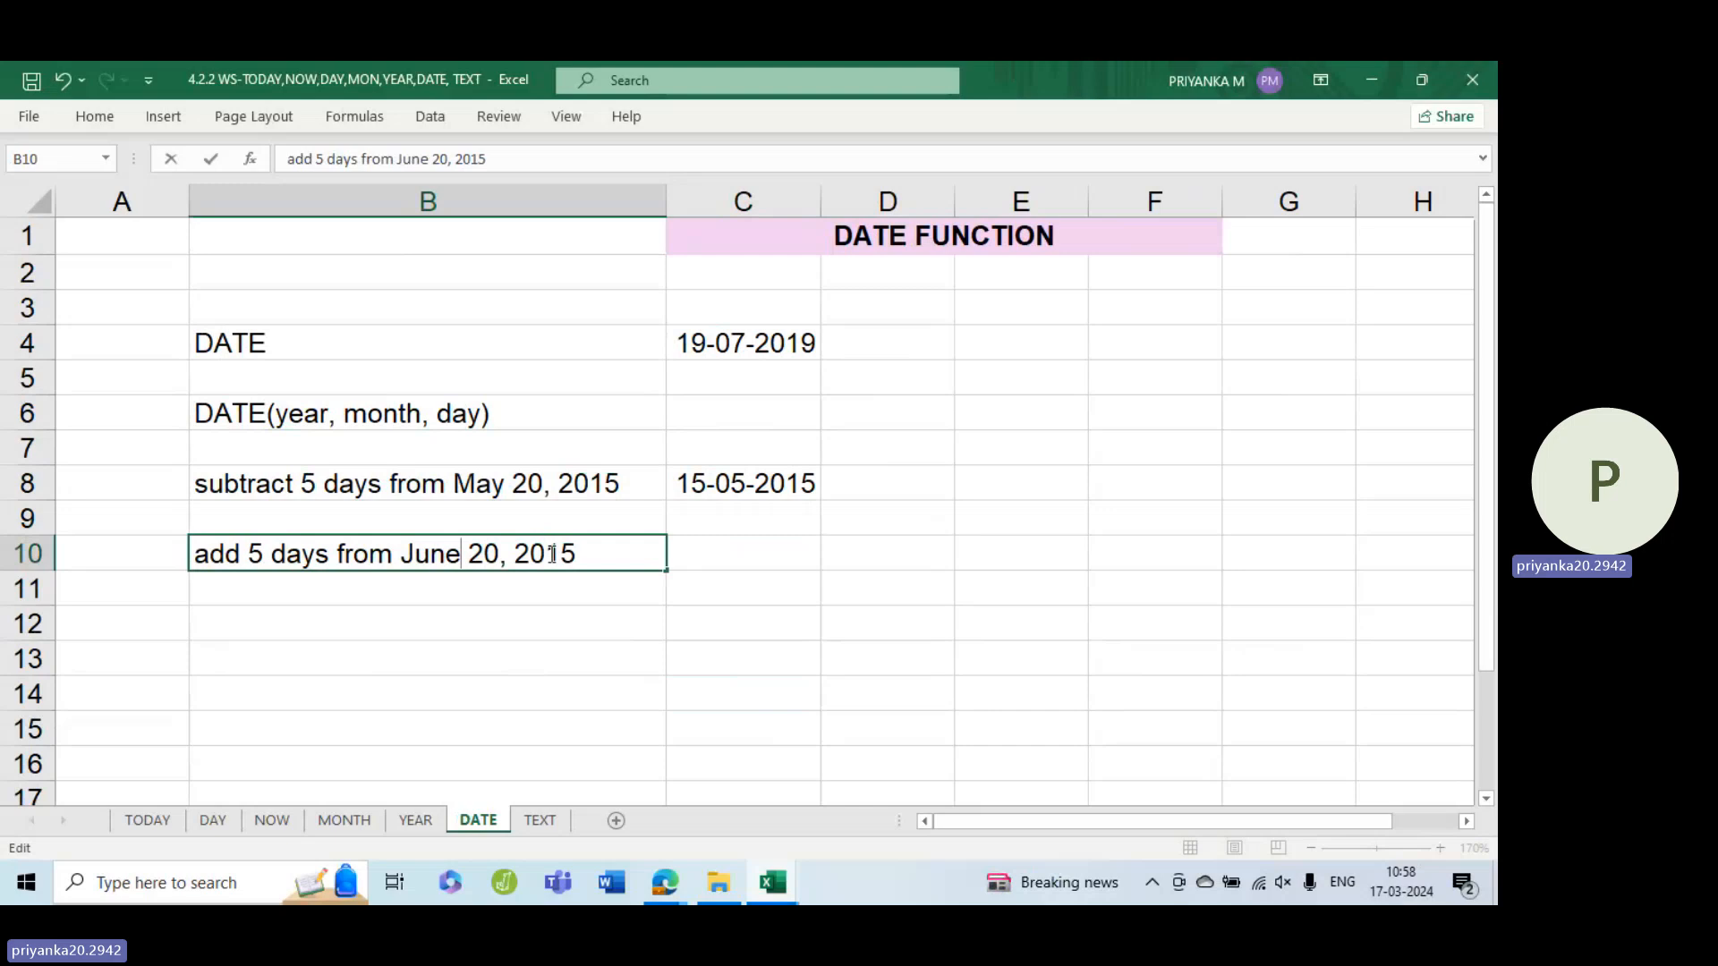
click(498, 558)
key(BackSpace)
key(Delete)
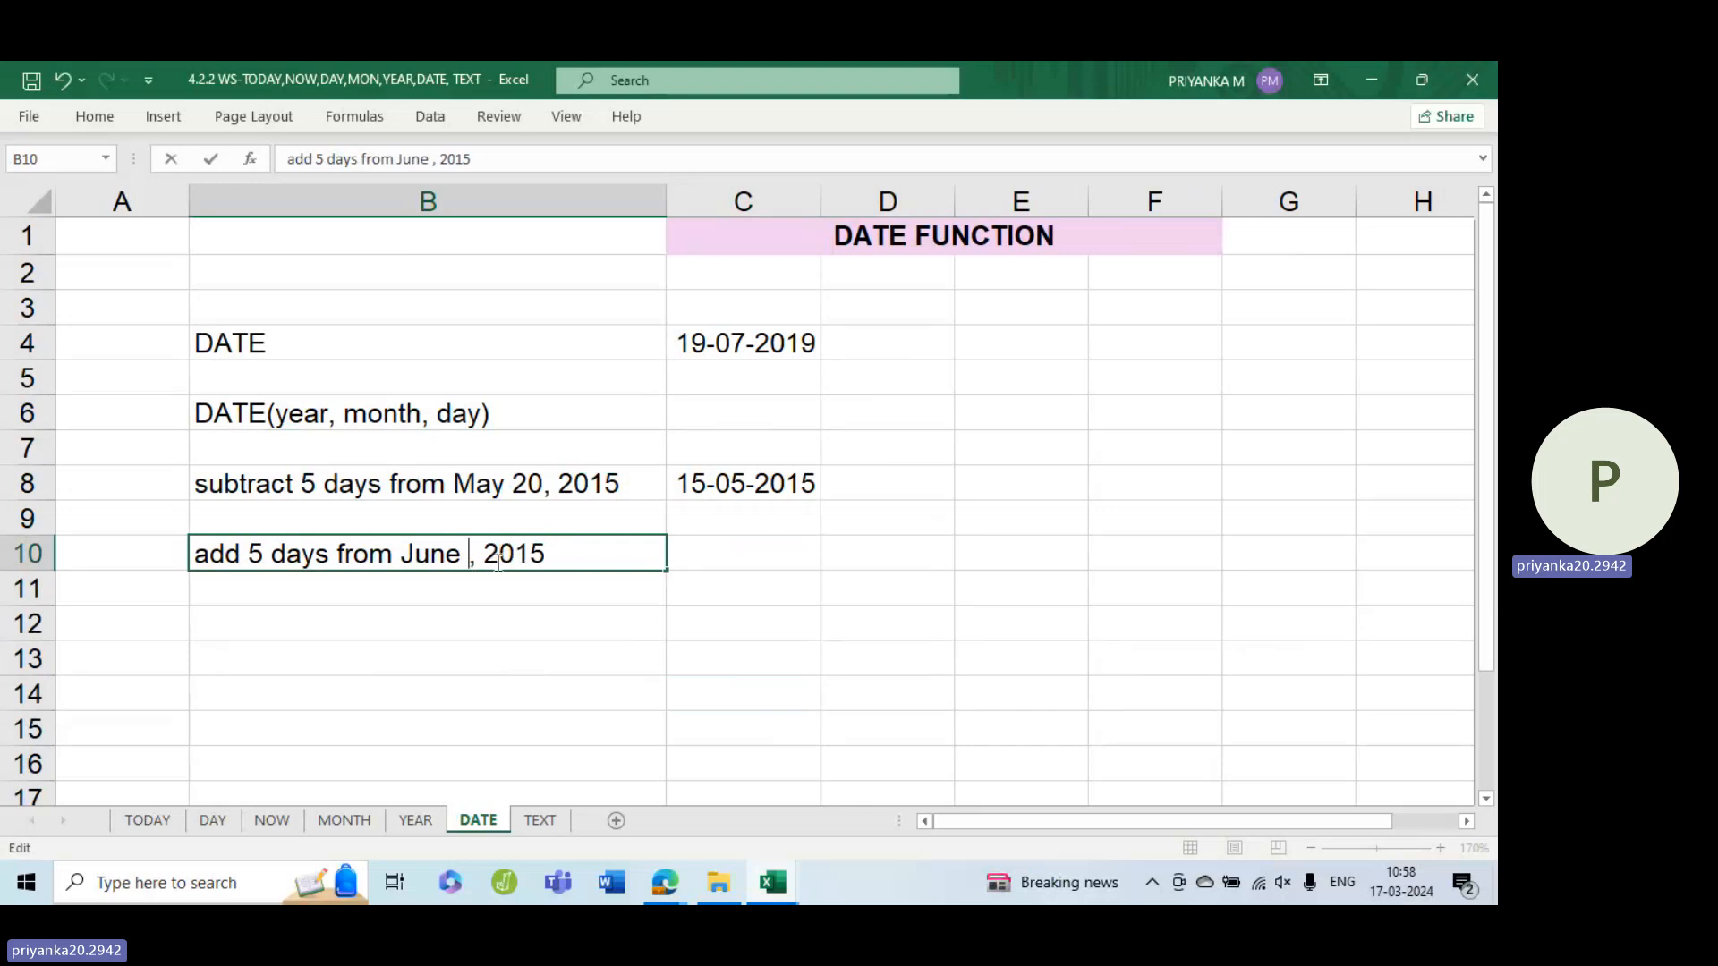
text(10)
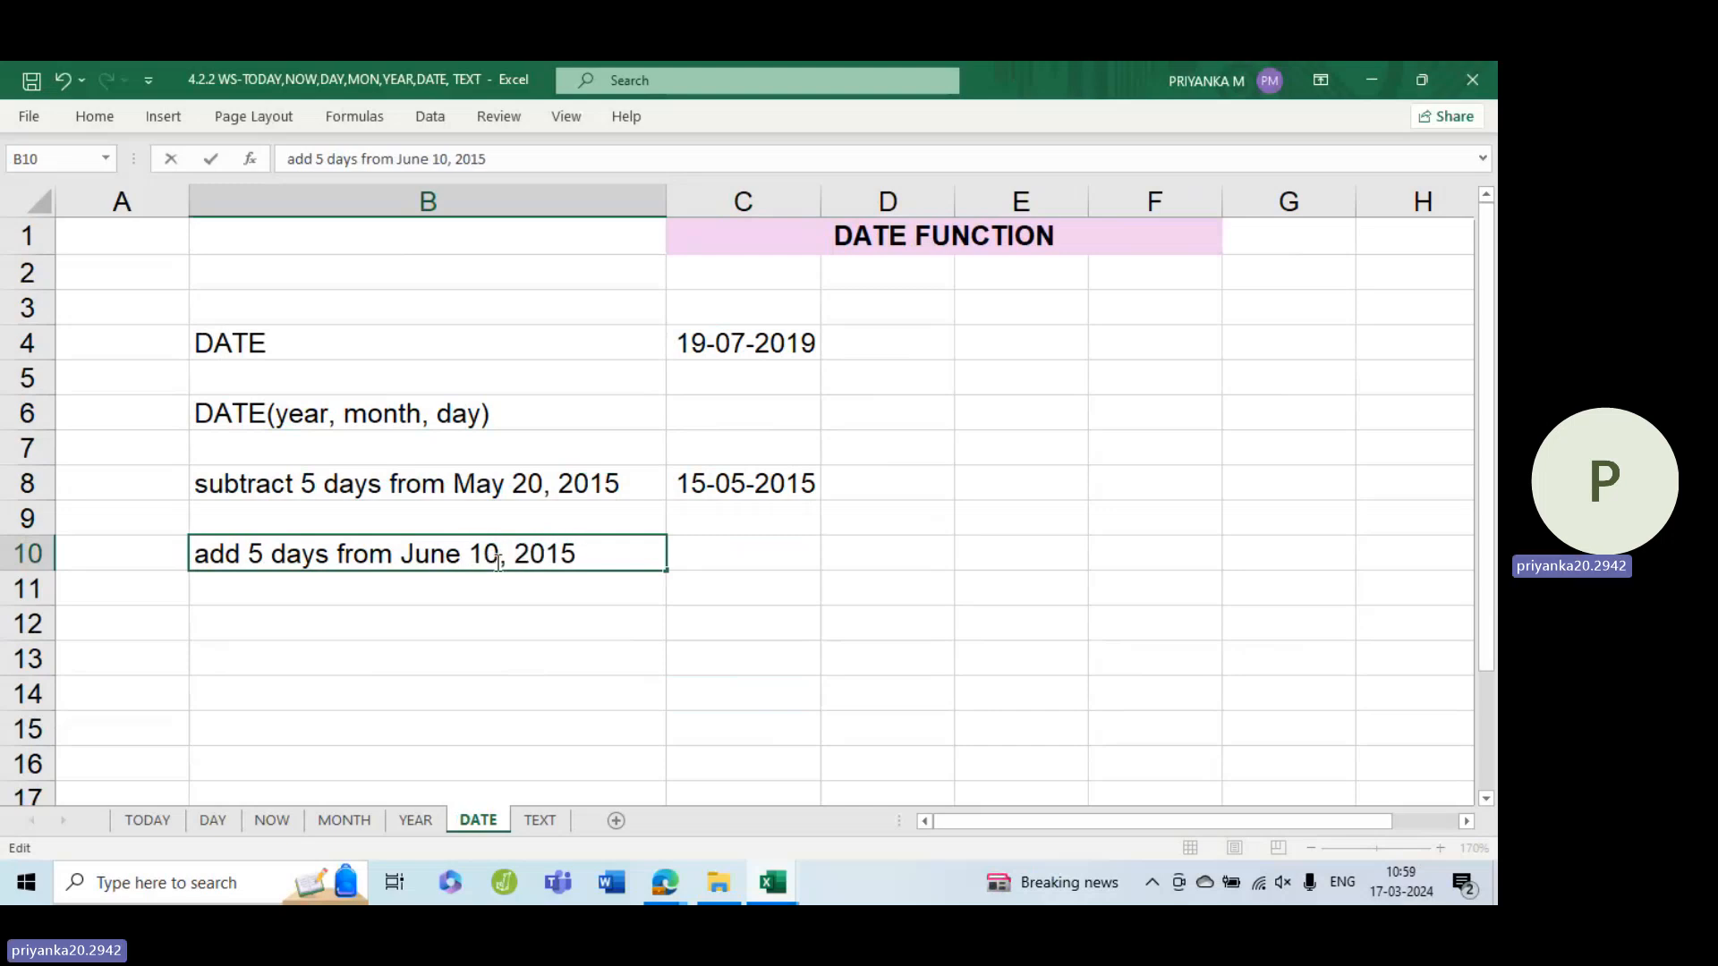
click(581, 558)
key(BackSpace)
key(BackSpace)
text(21)
click(695, 541)
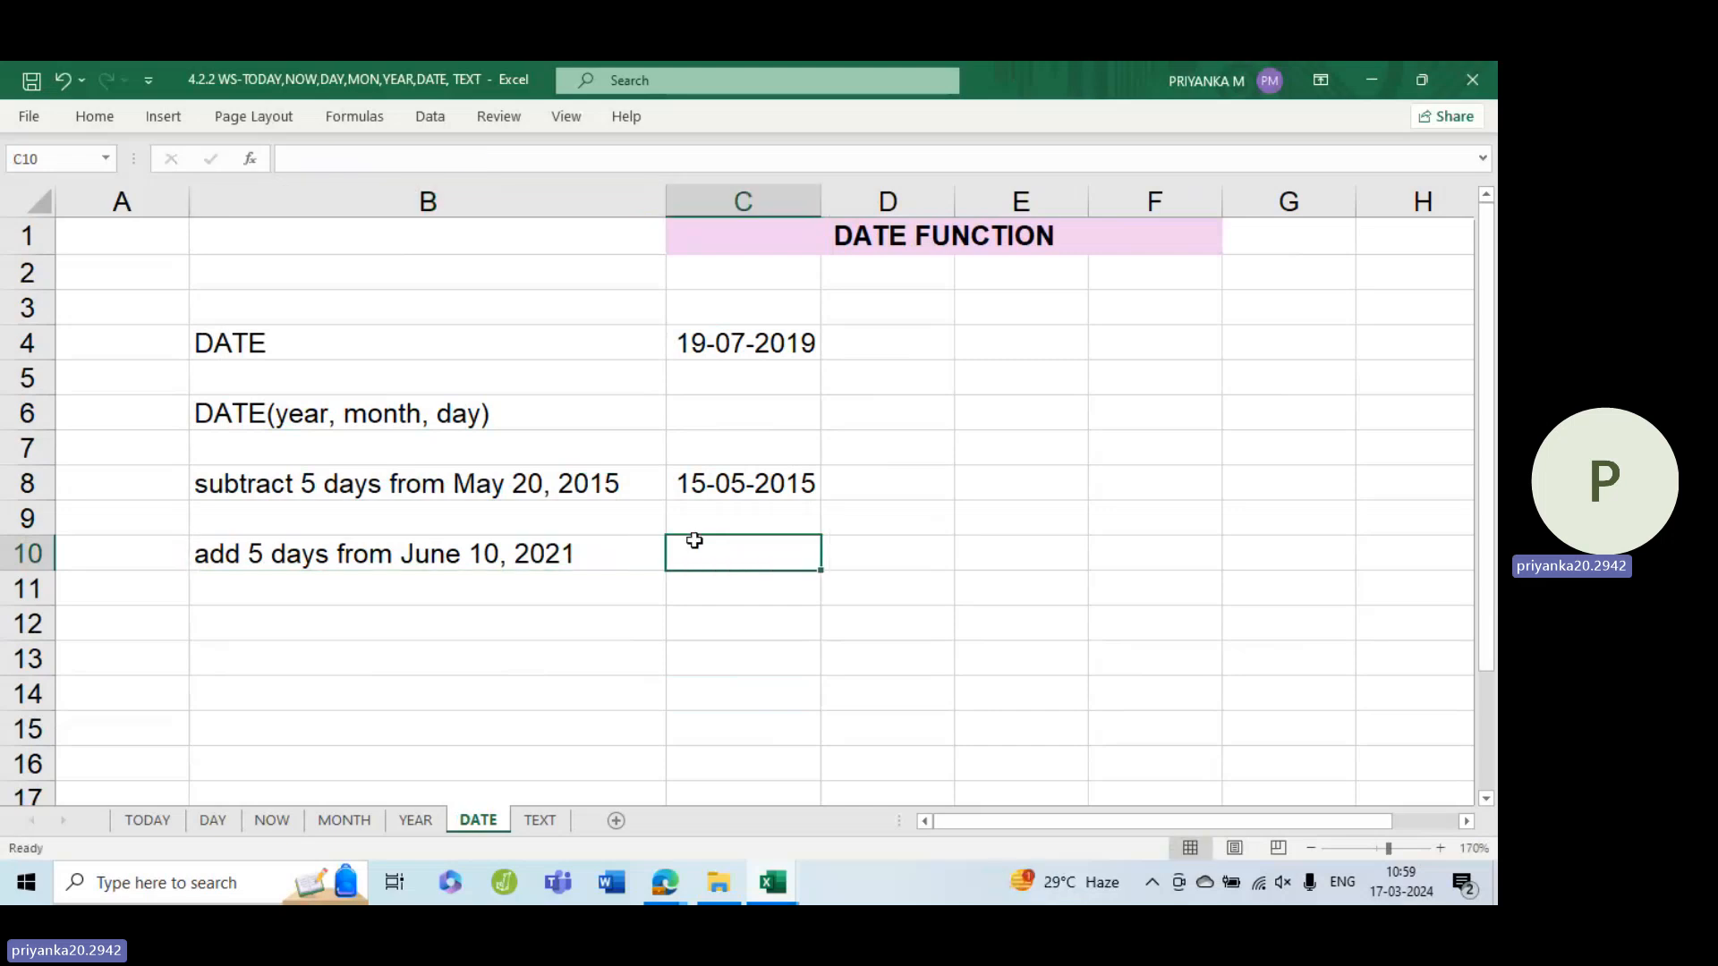
Change the number of days in the B10 label from 5 to 7
double_click(253, 547)
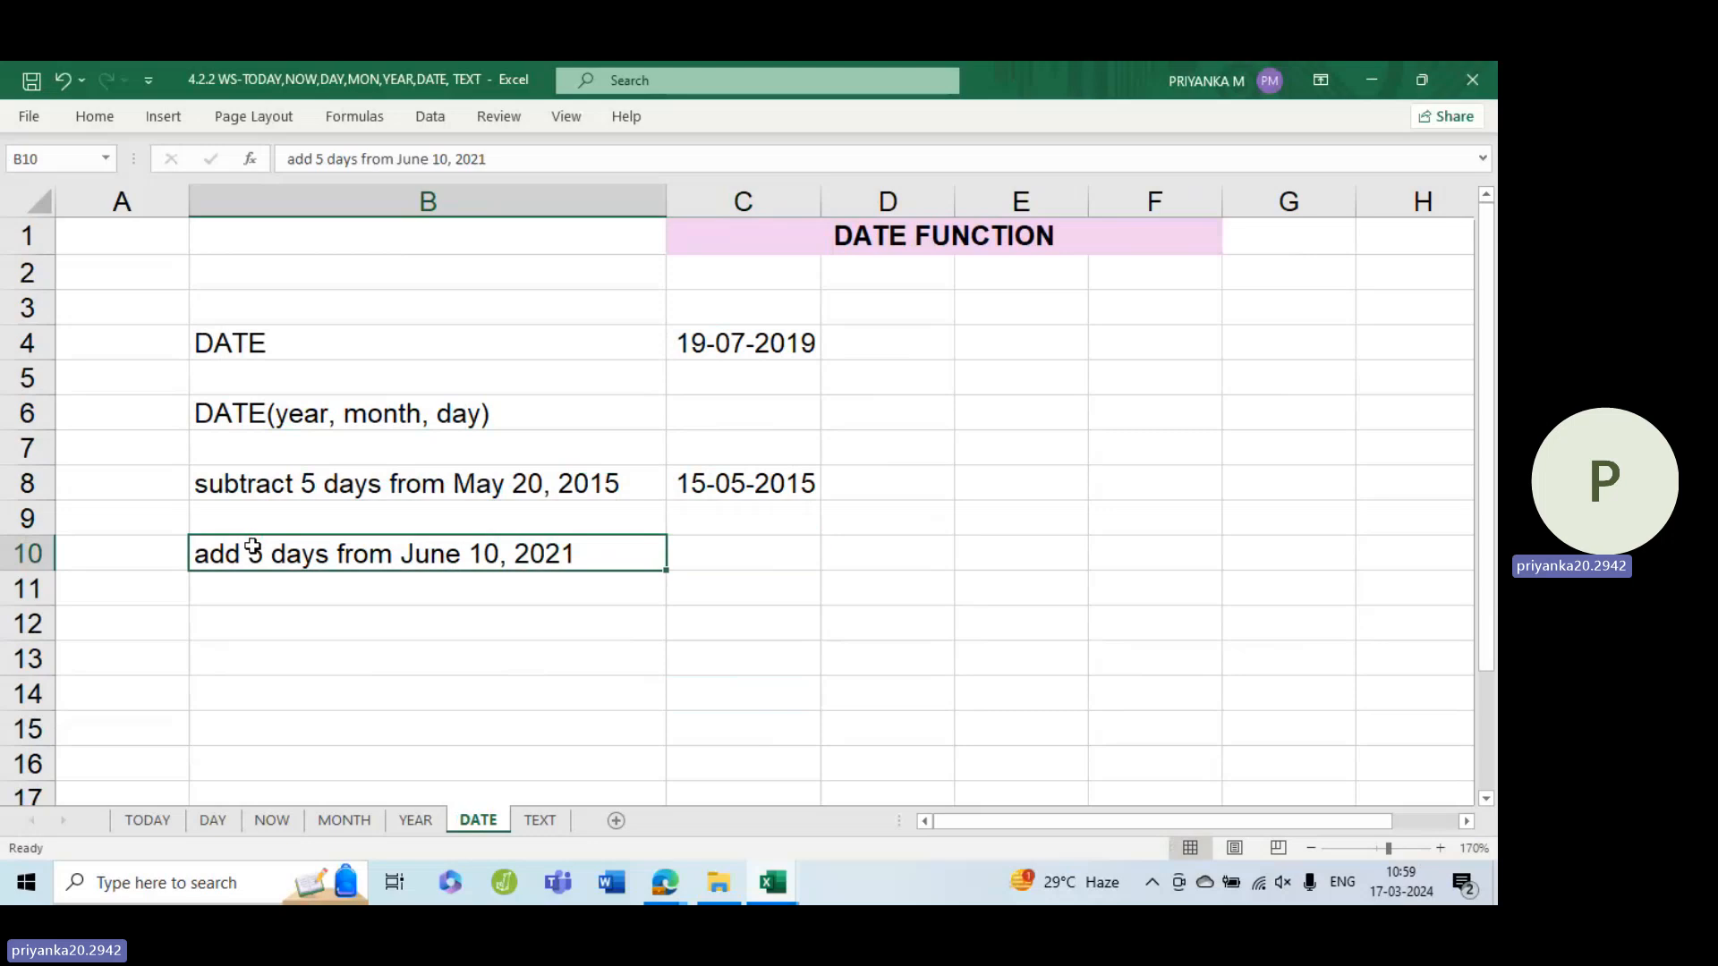
double_click(255, 548)
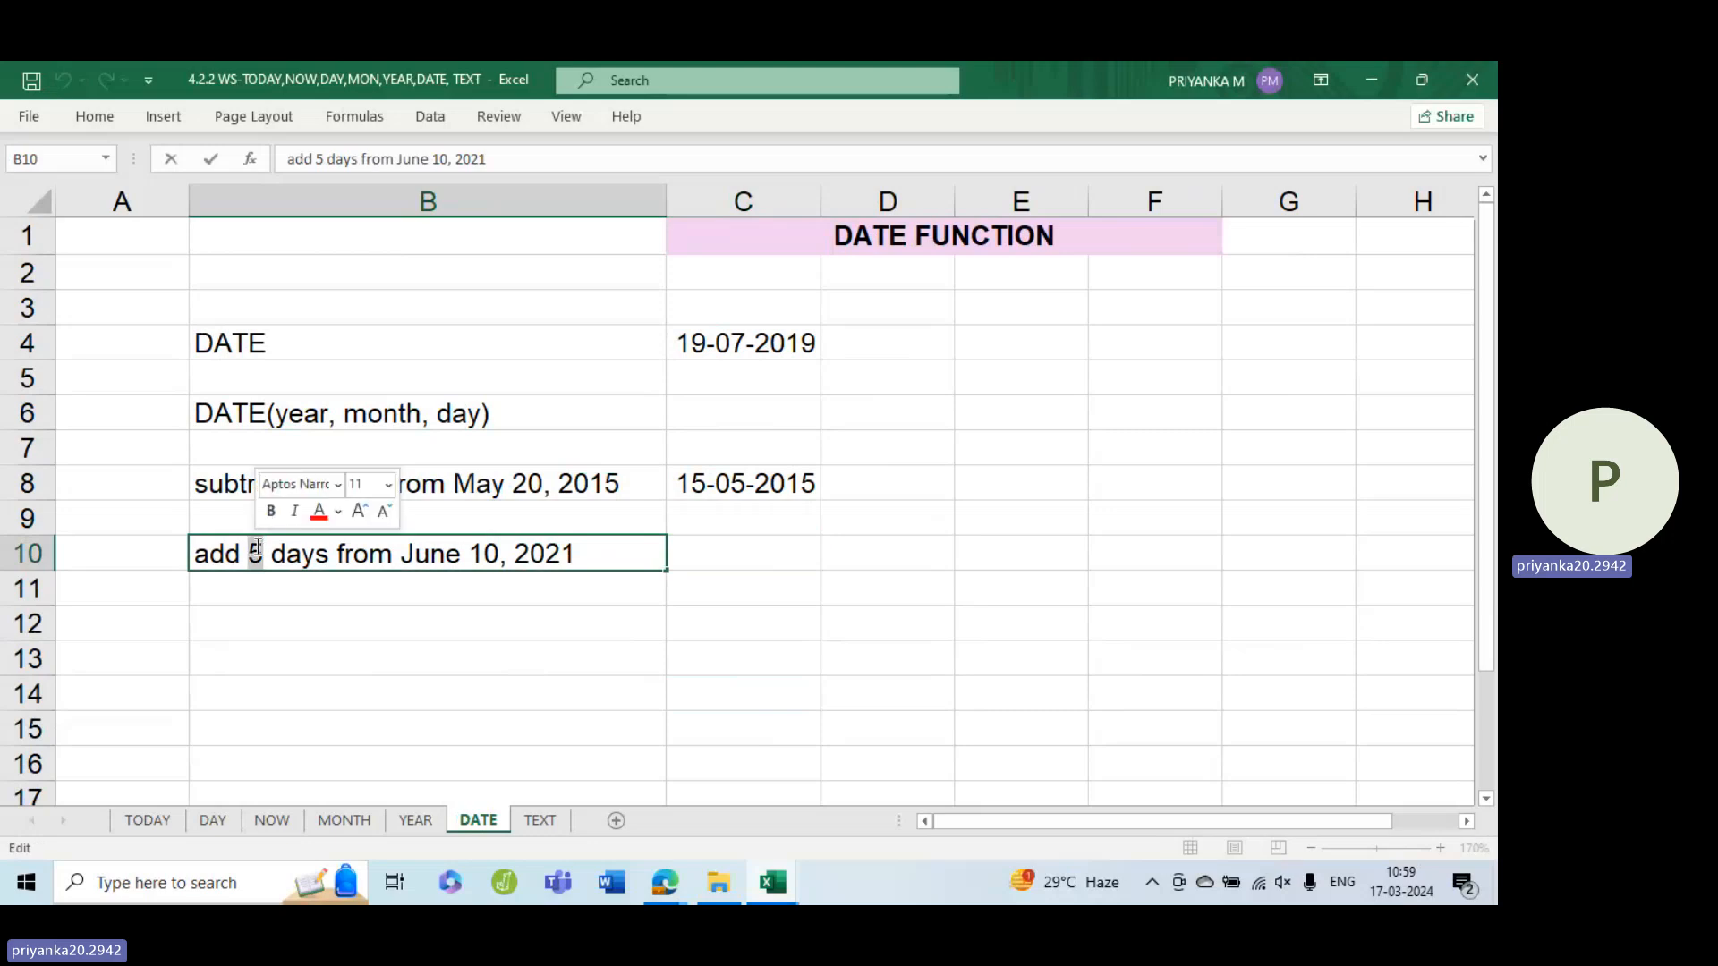
text(7)
key(Return)
click(675, 558)
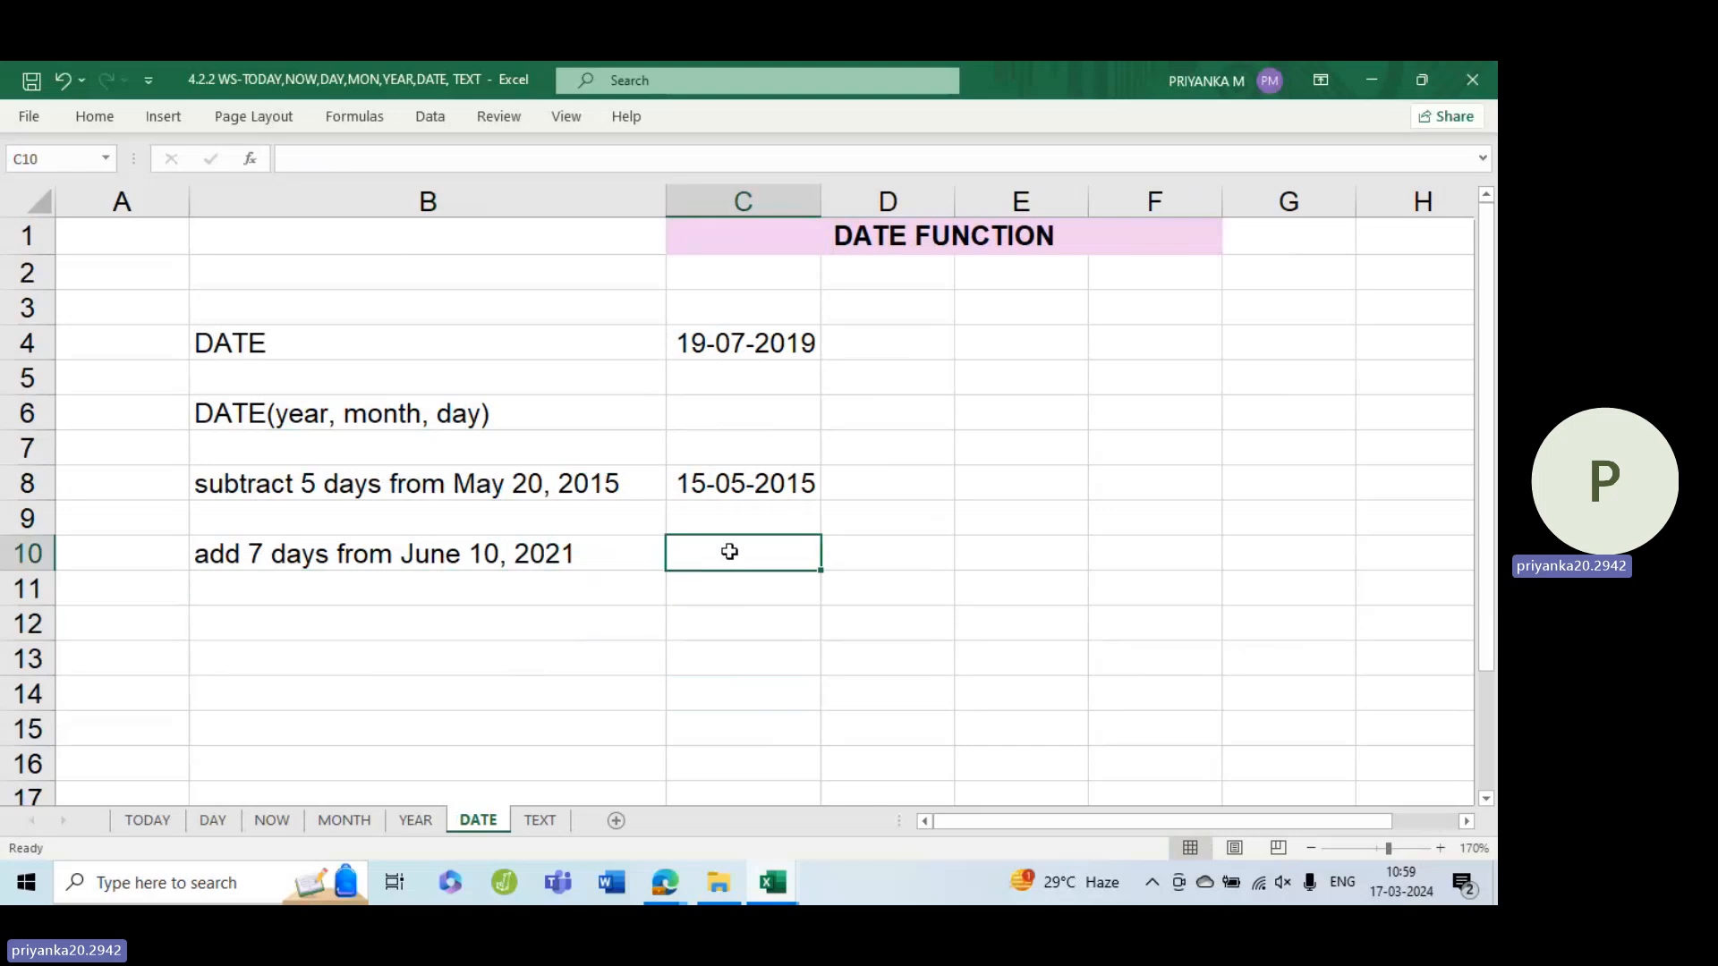
Enter =DATE(2021,6,10)+7 in C10 to add 7 days to June 10, 2021
text(=)
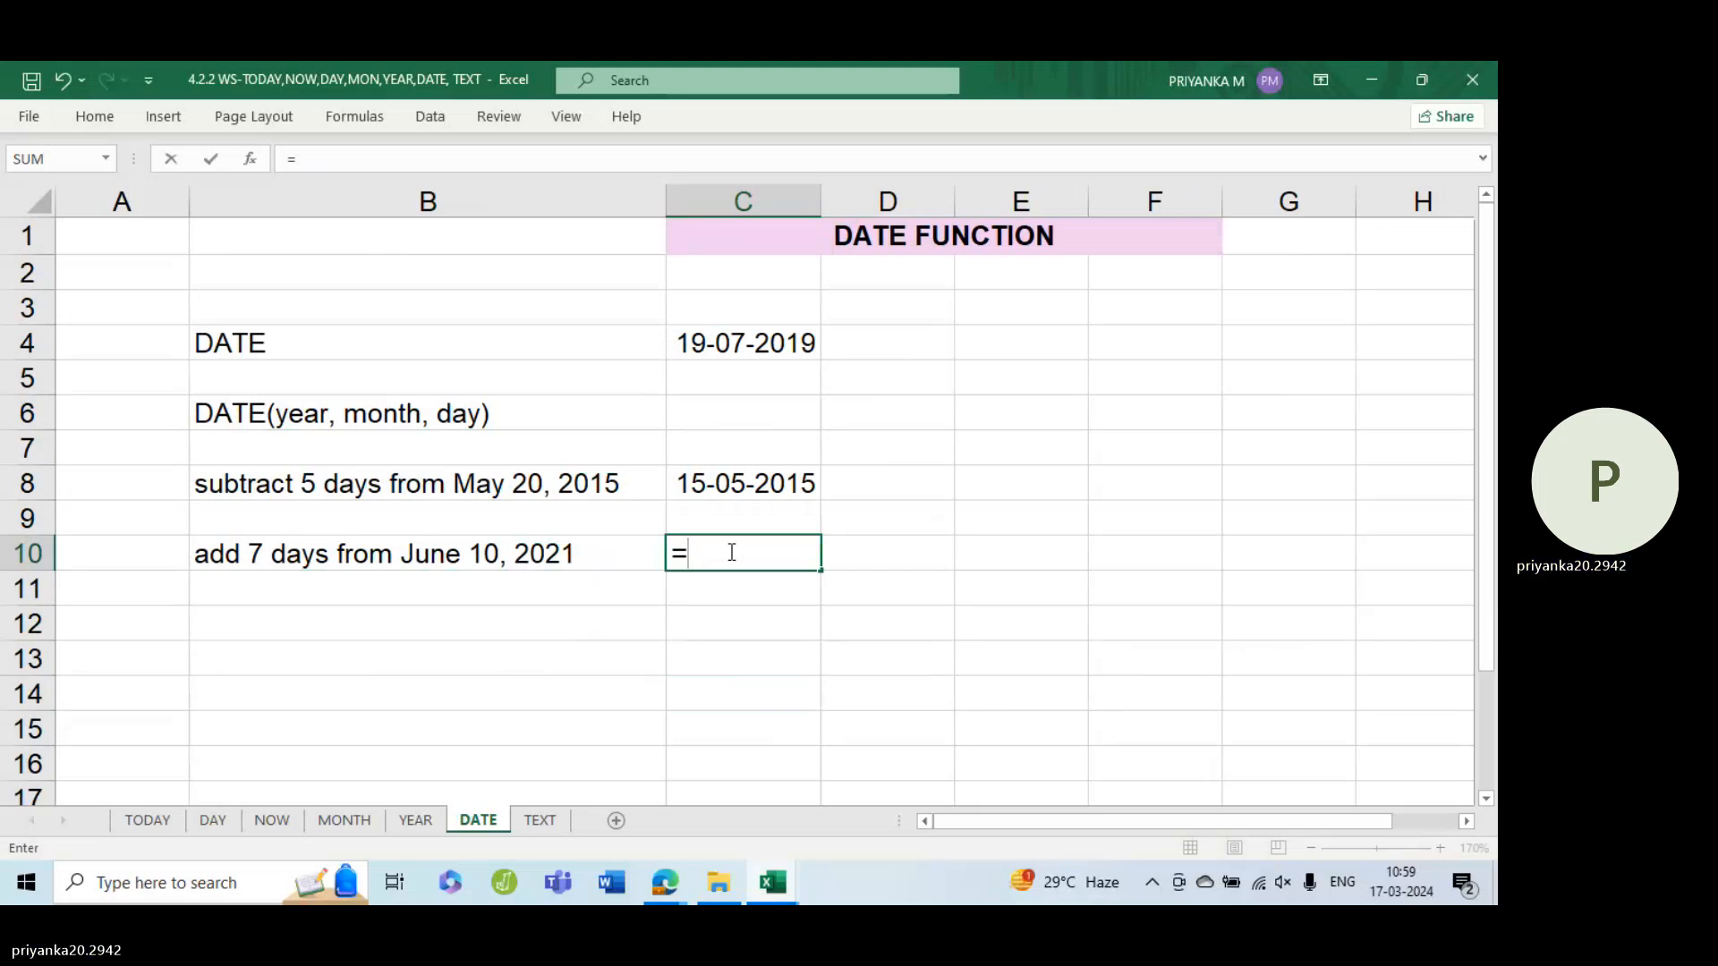
text(date)
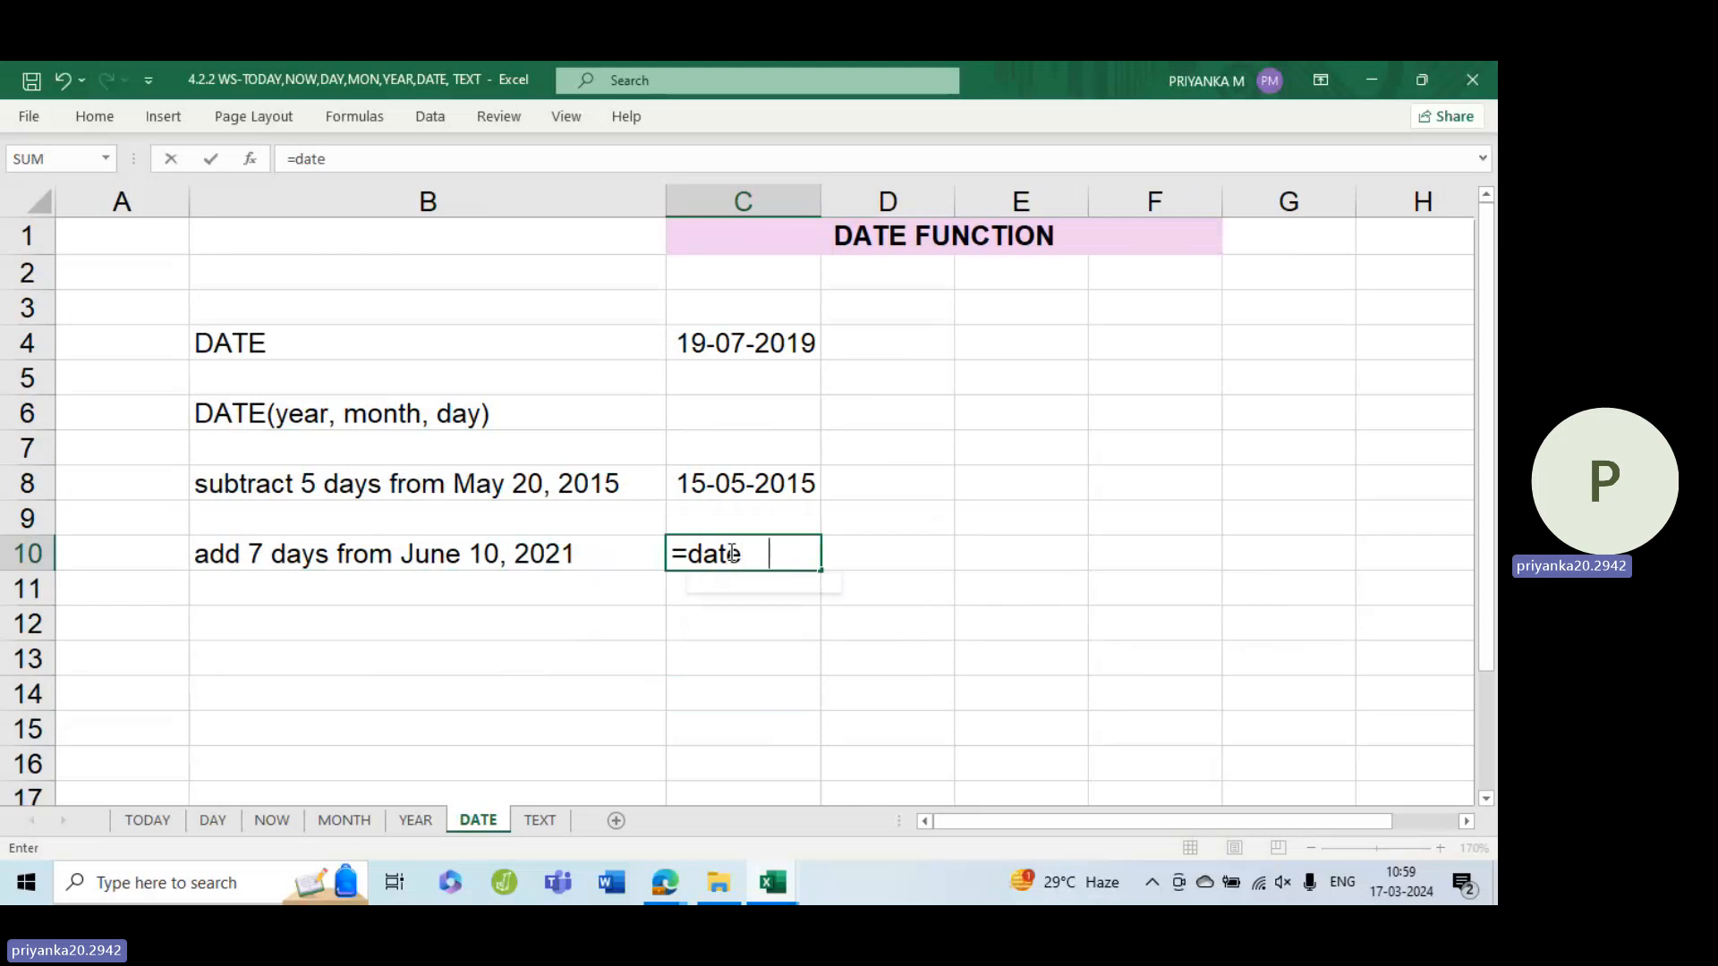
key(BackSpace)
key(Tab)
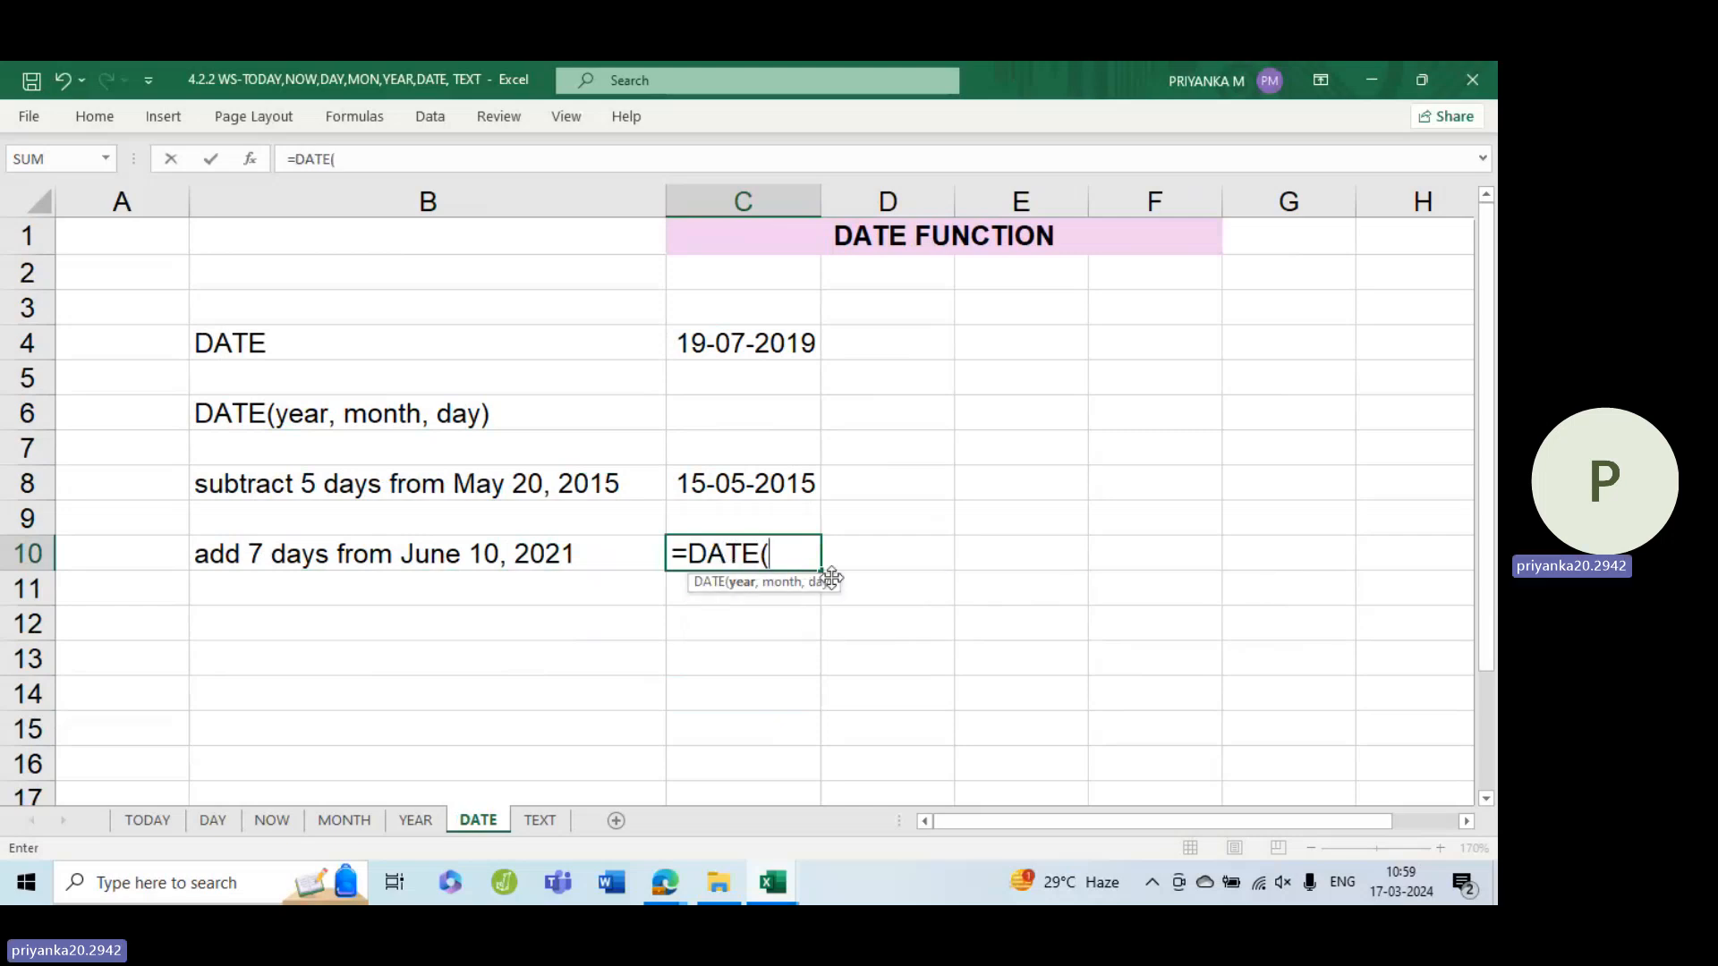
text(2021,)
text(6,)
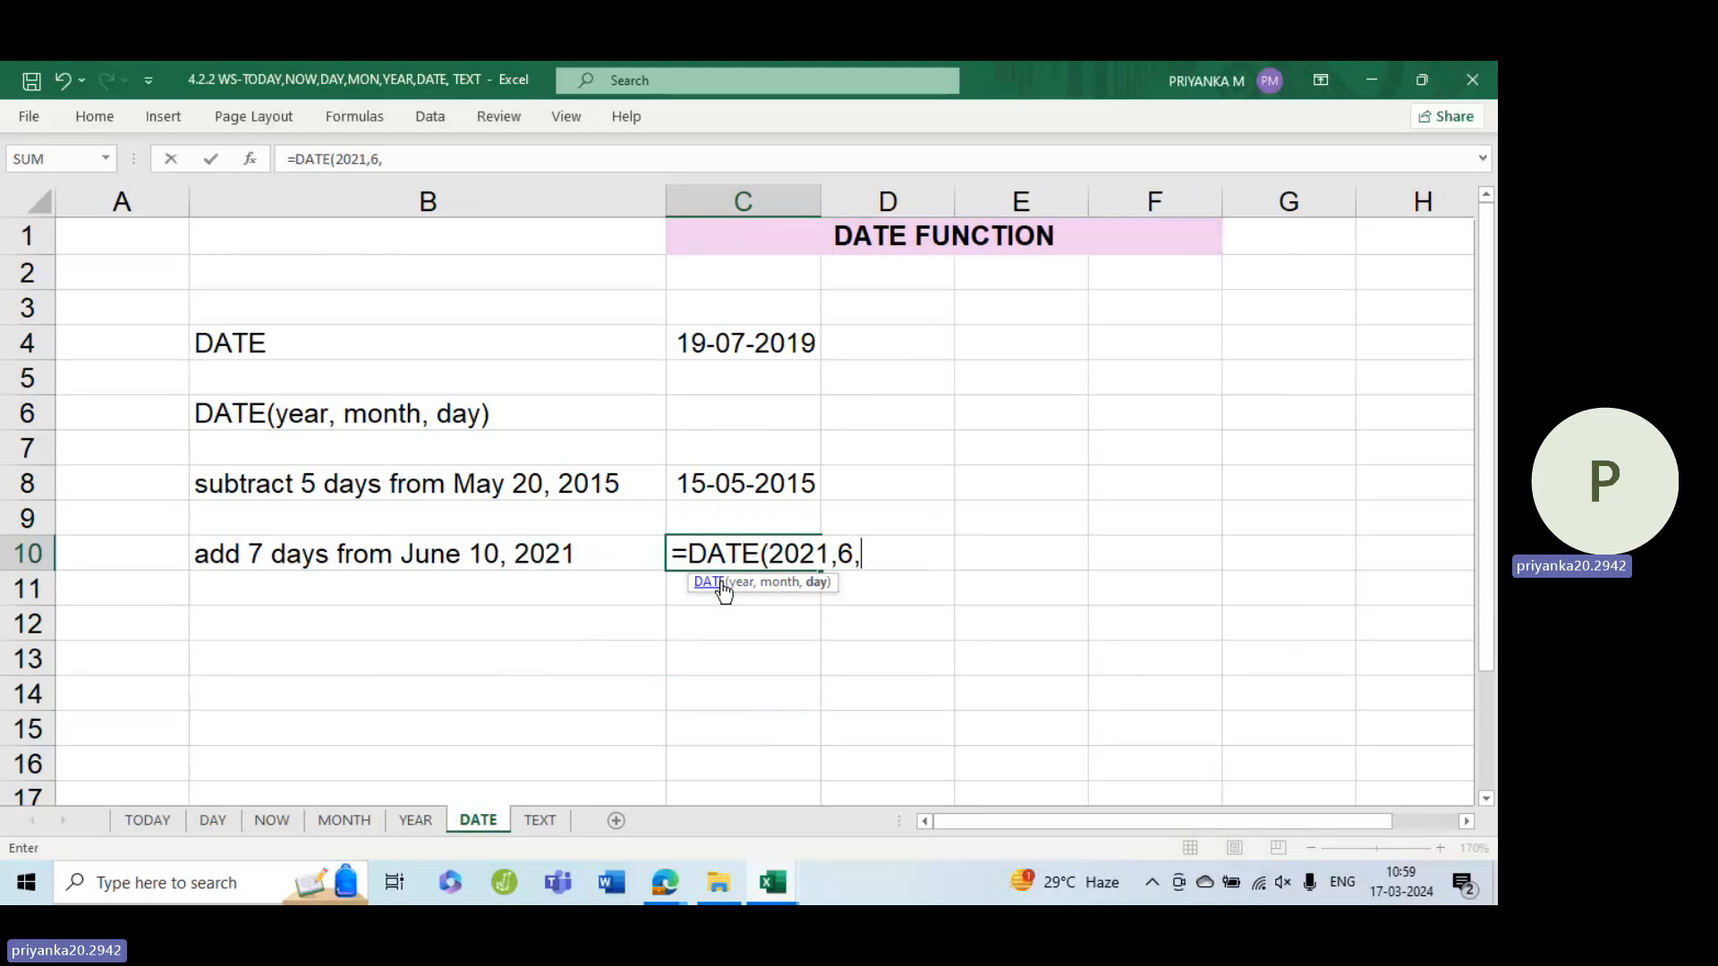
text(10))
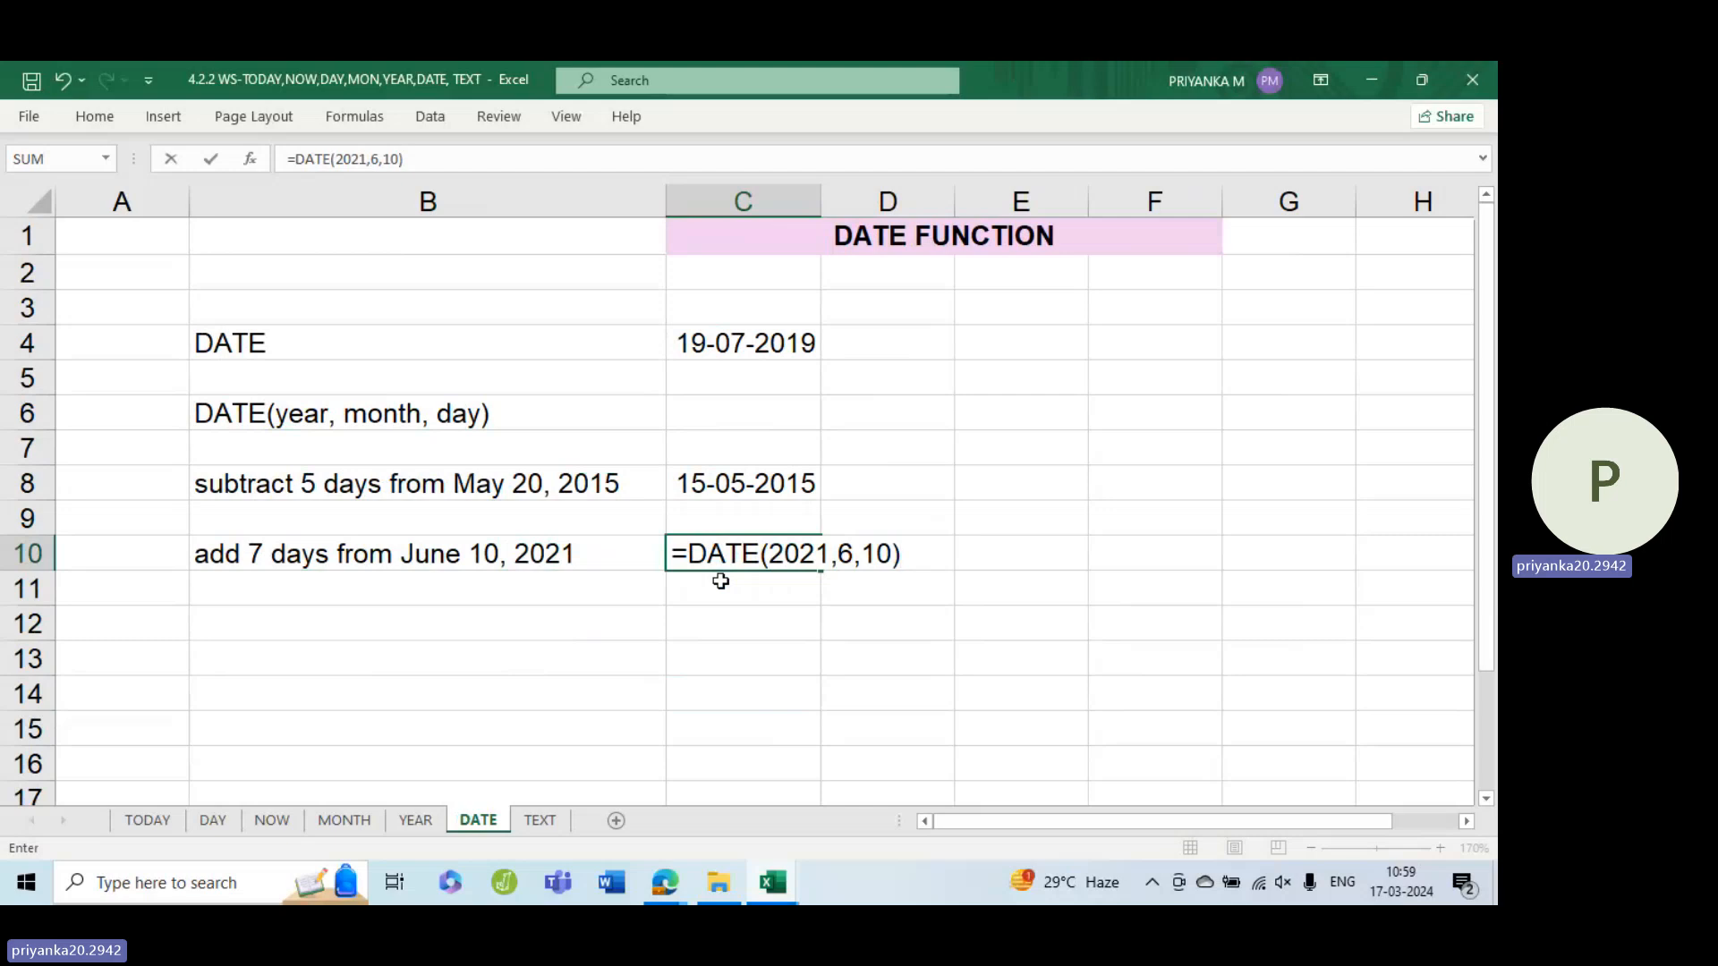
text(+7)
key(Return)
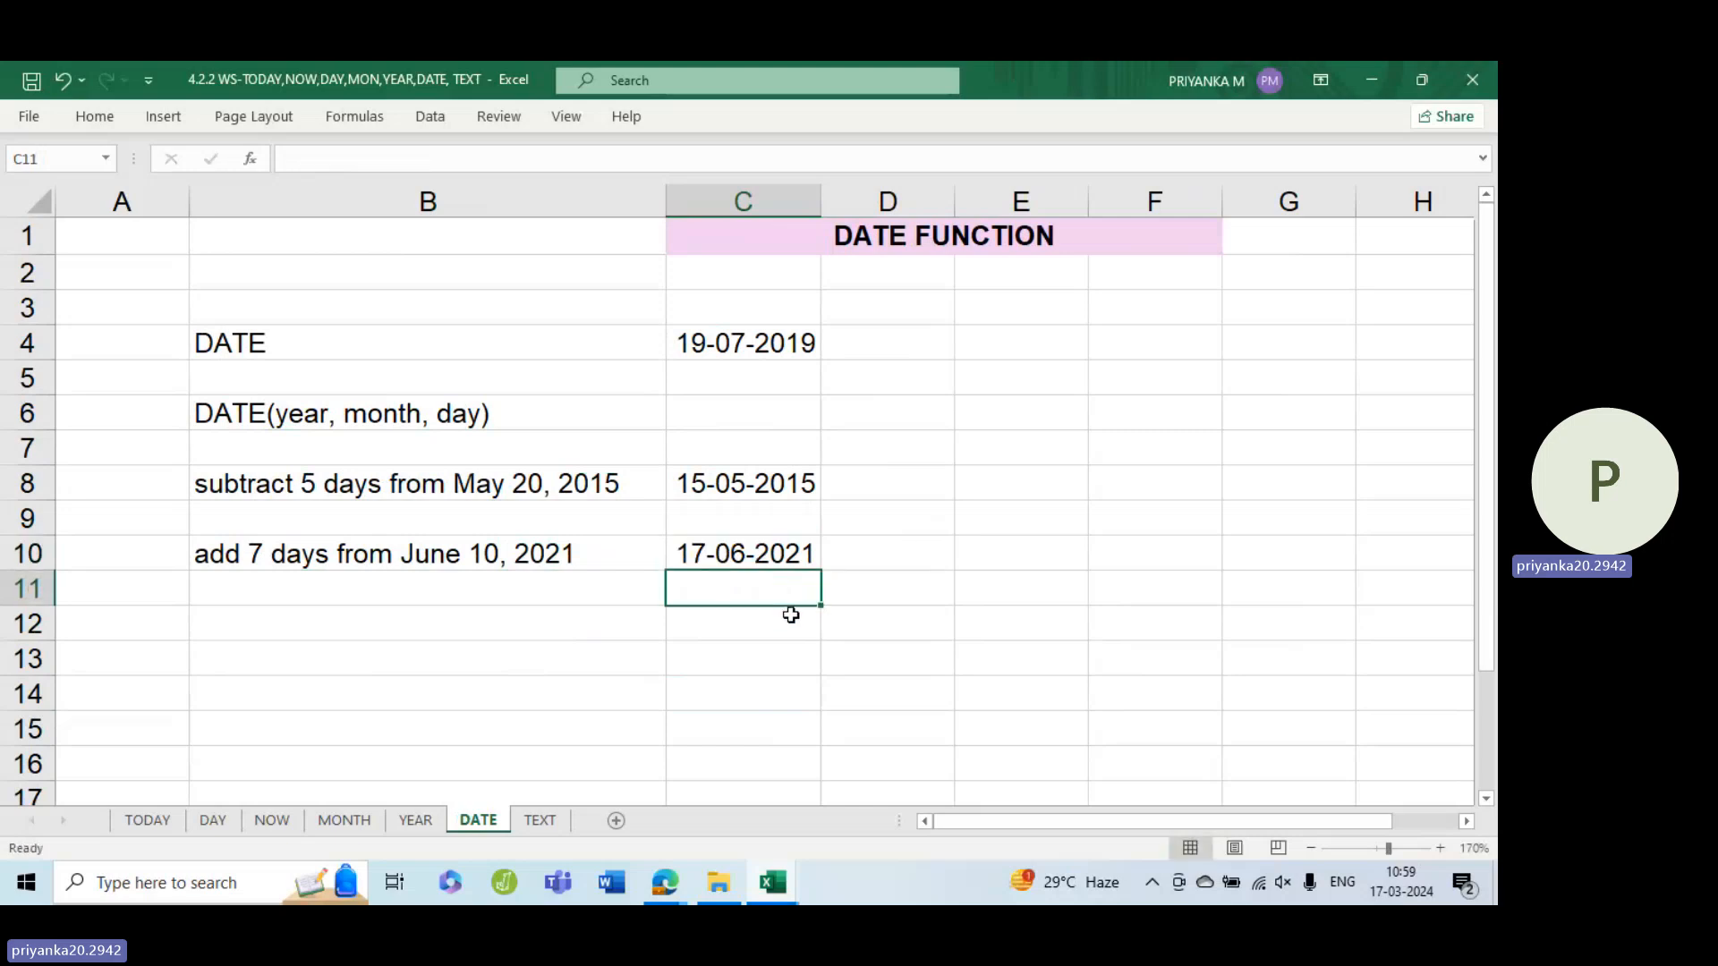